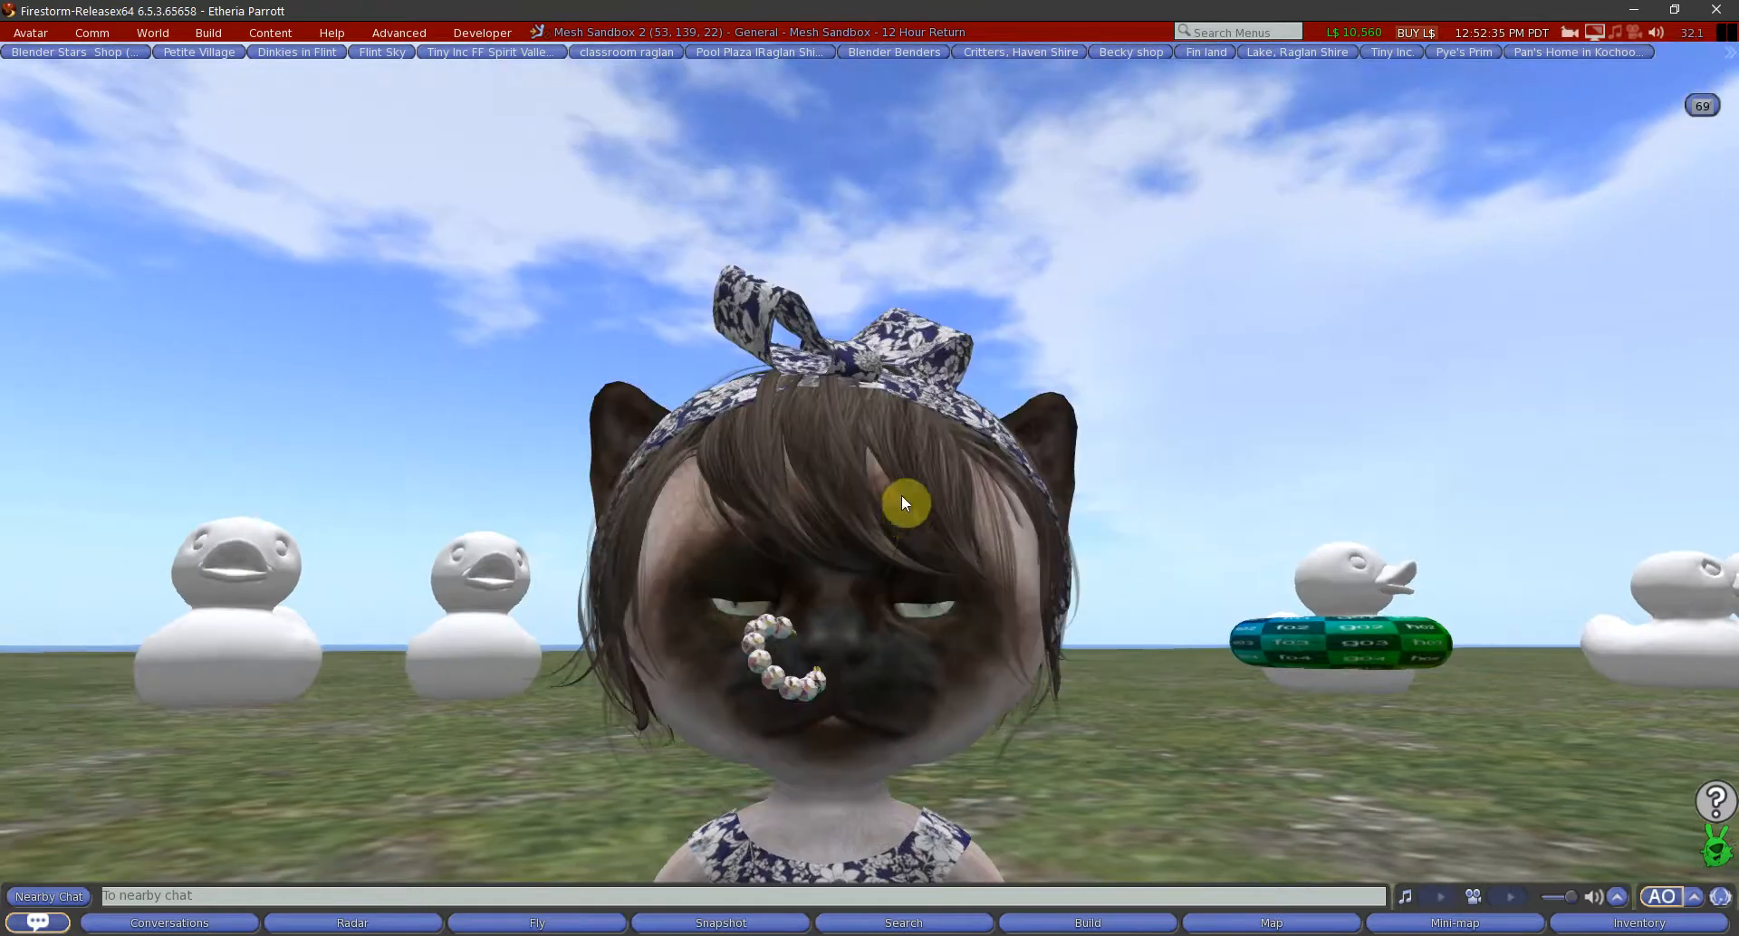
Open the avatar's beaded nose ring for editing and display its object parameters beside the face
right_click(772, 692)
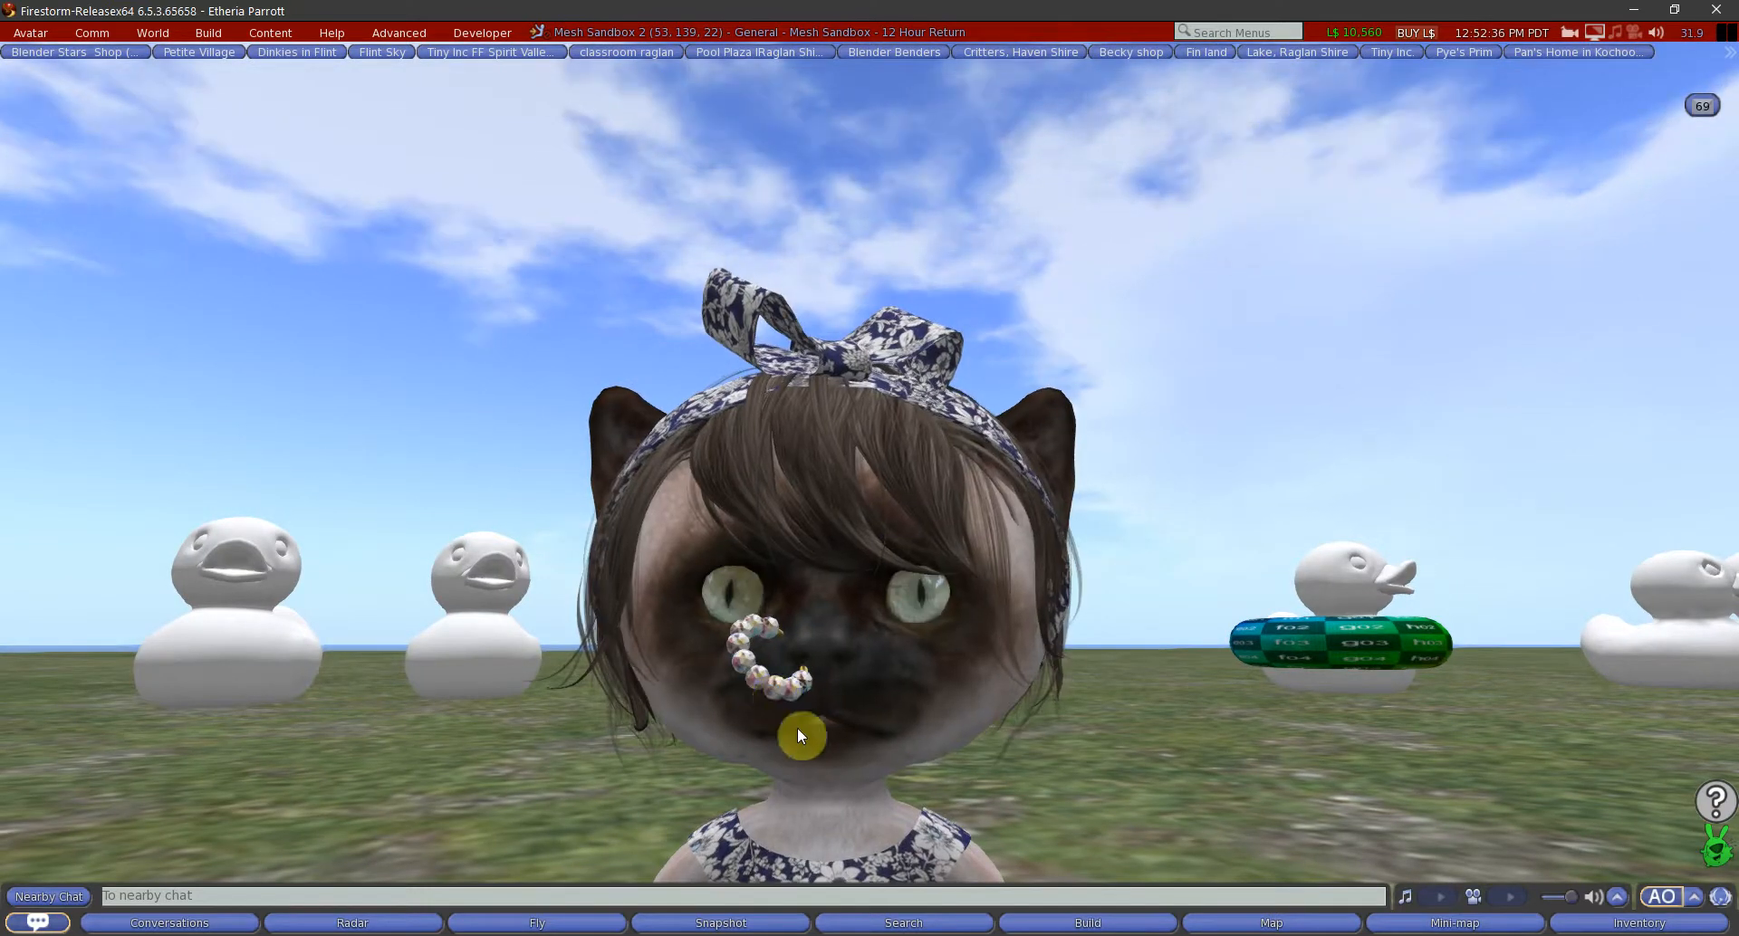
click(816, 741)
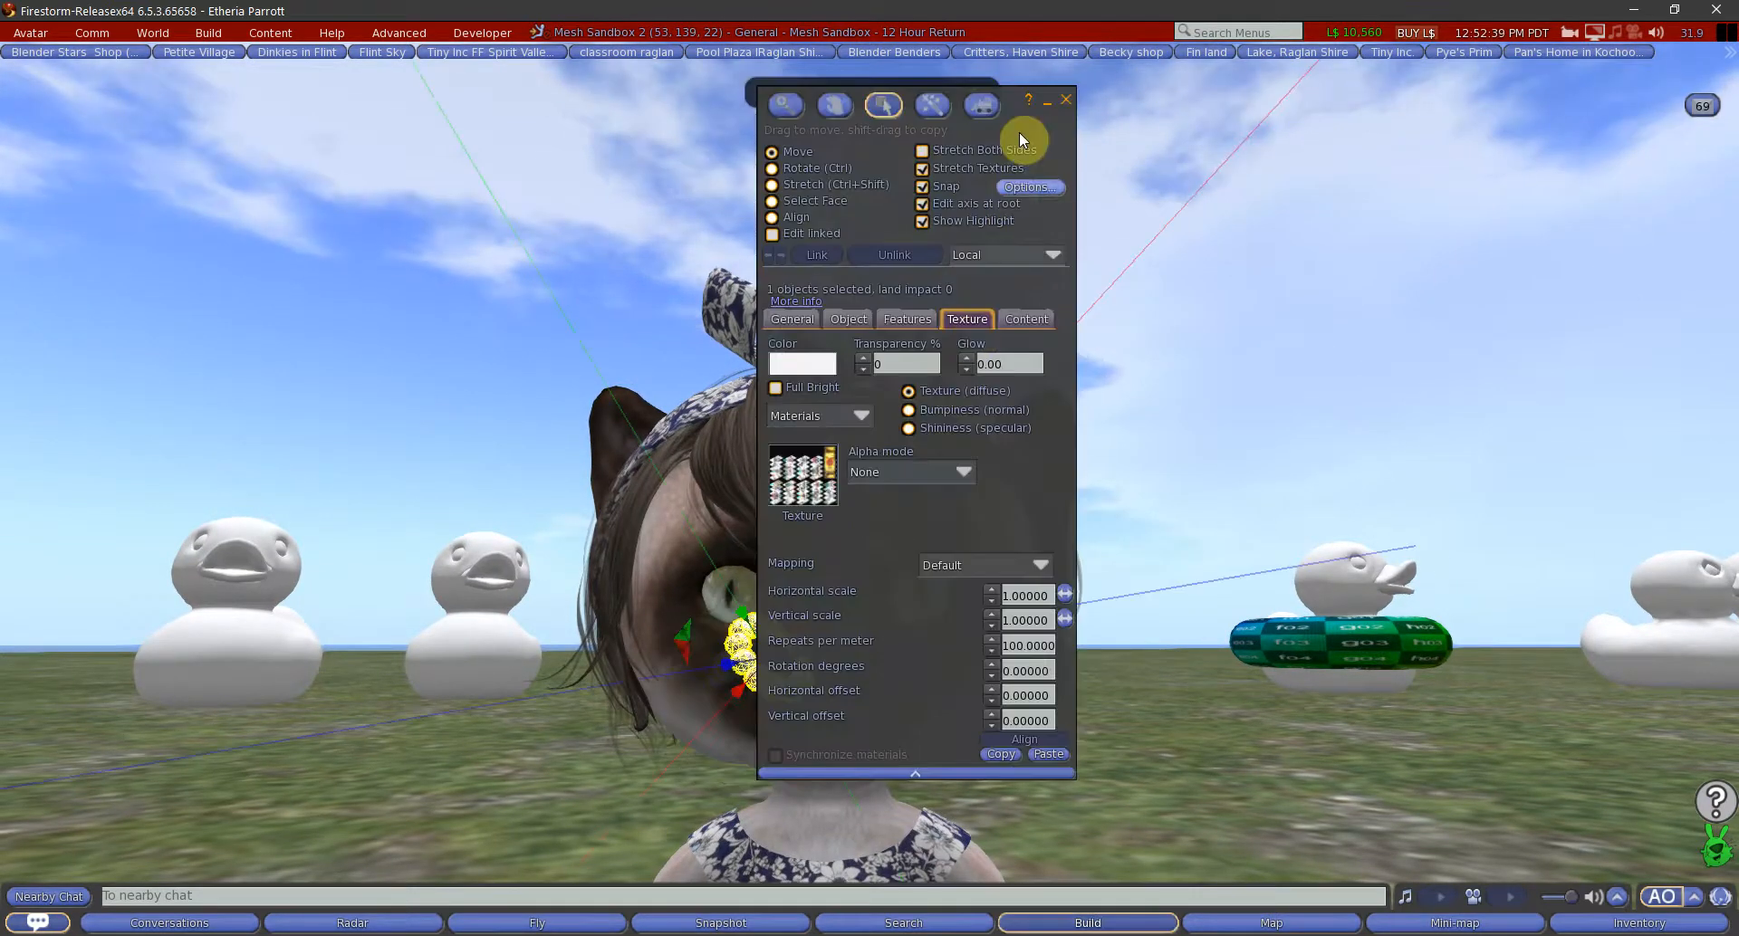
drag(877, 304, 1075, 291)
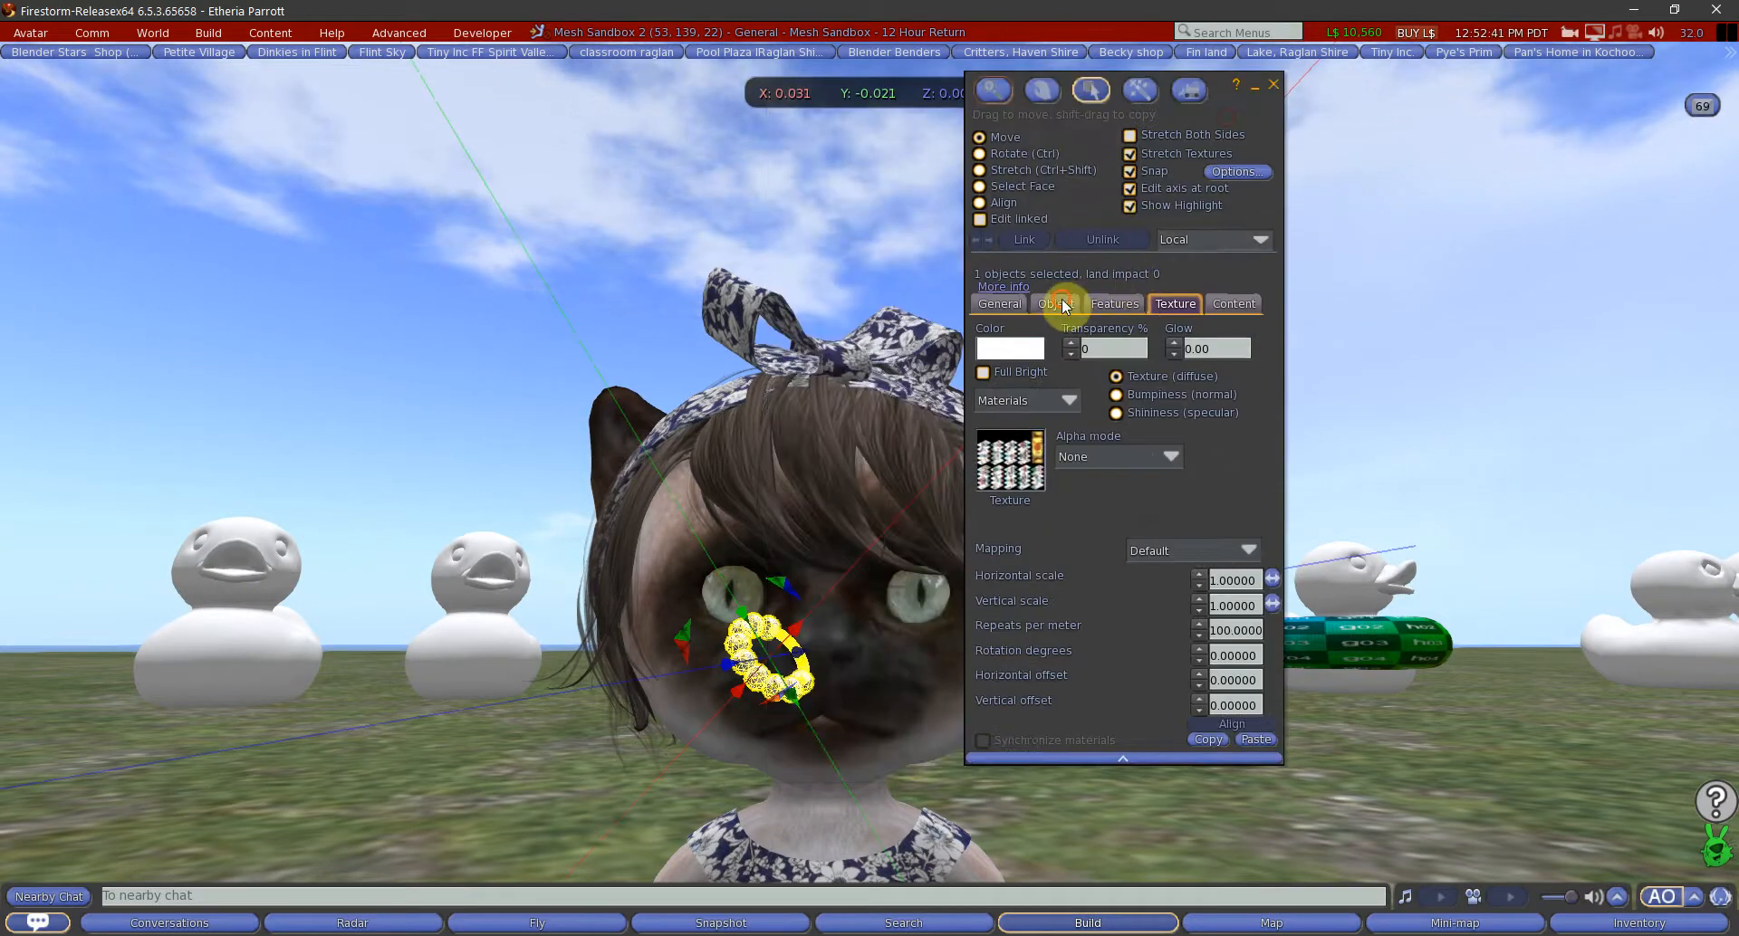
click(1060, 303)
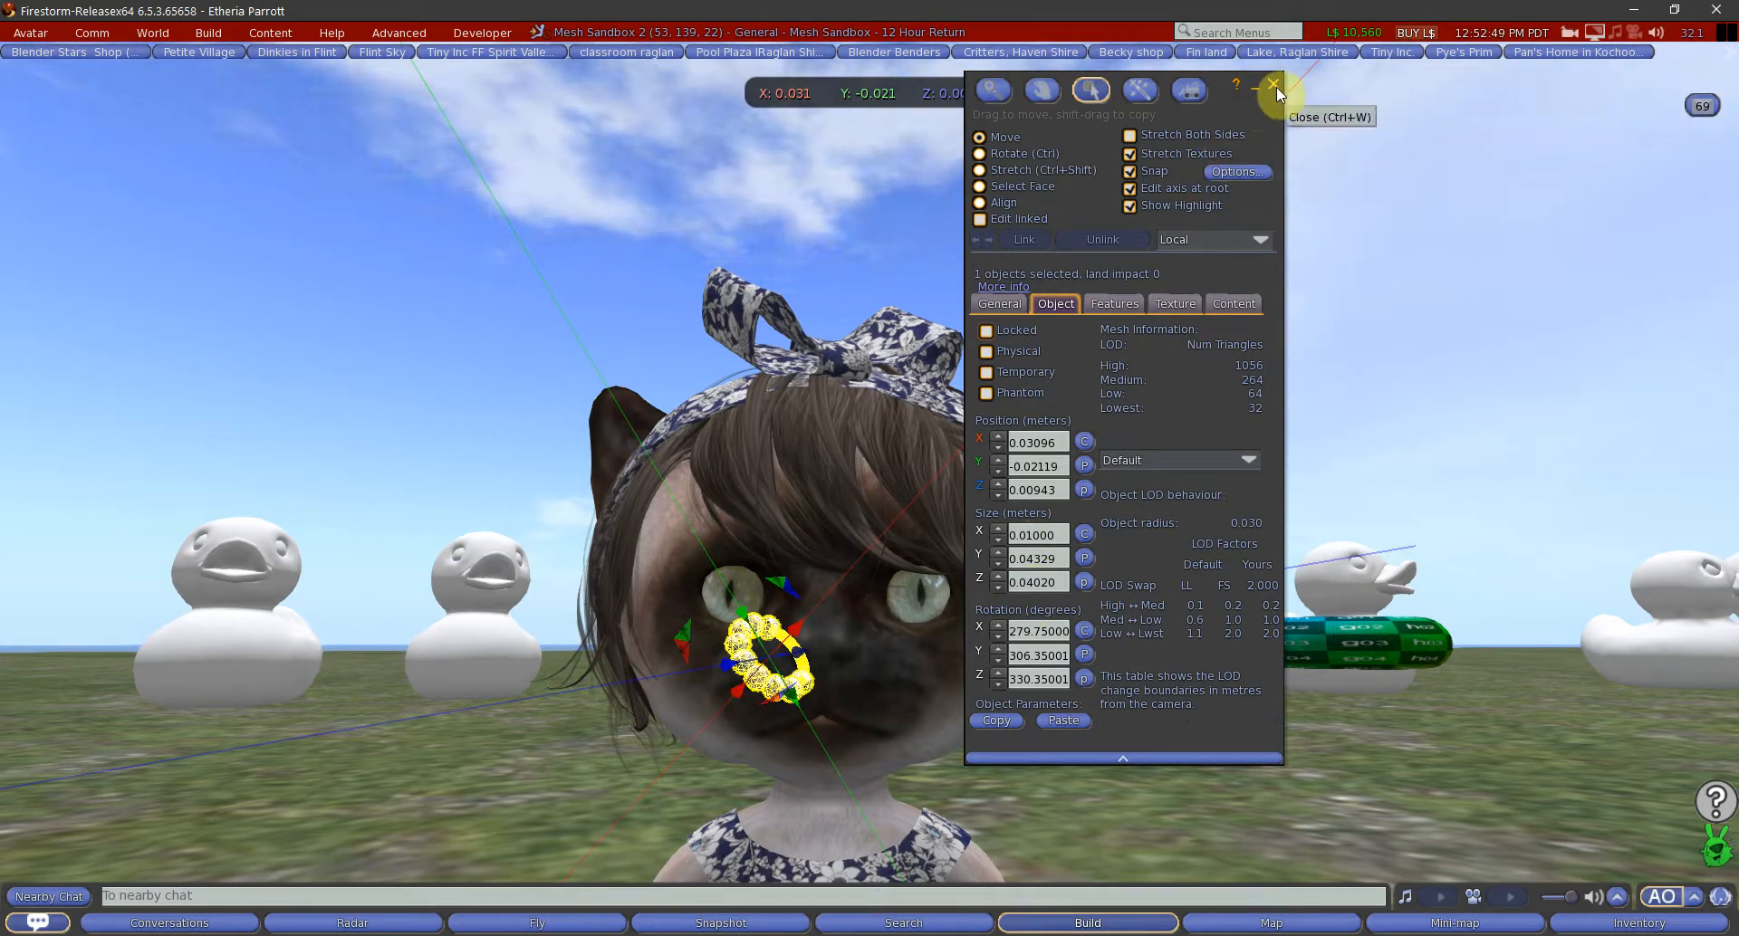
Examine the stretch handles of the nose ring's bounding box, and close the object editor
key(ctrl+shift)
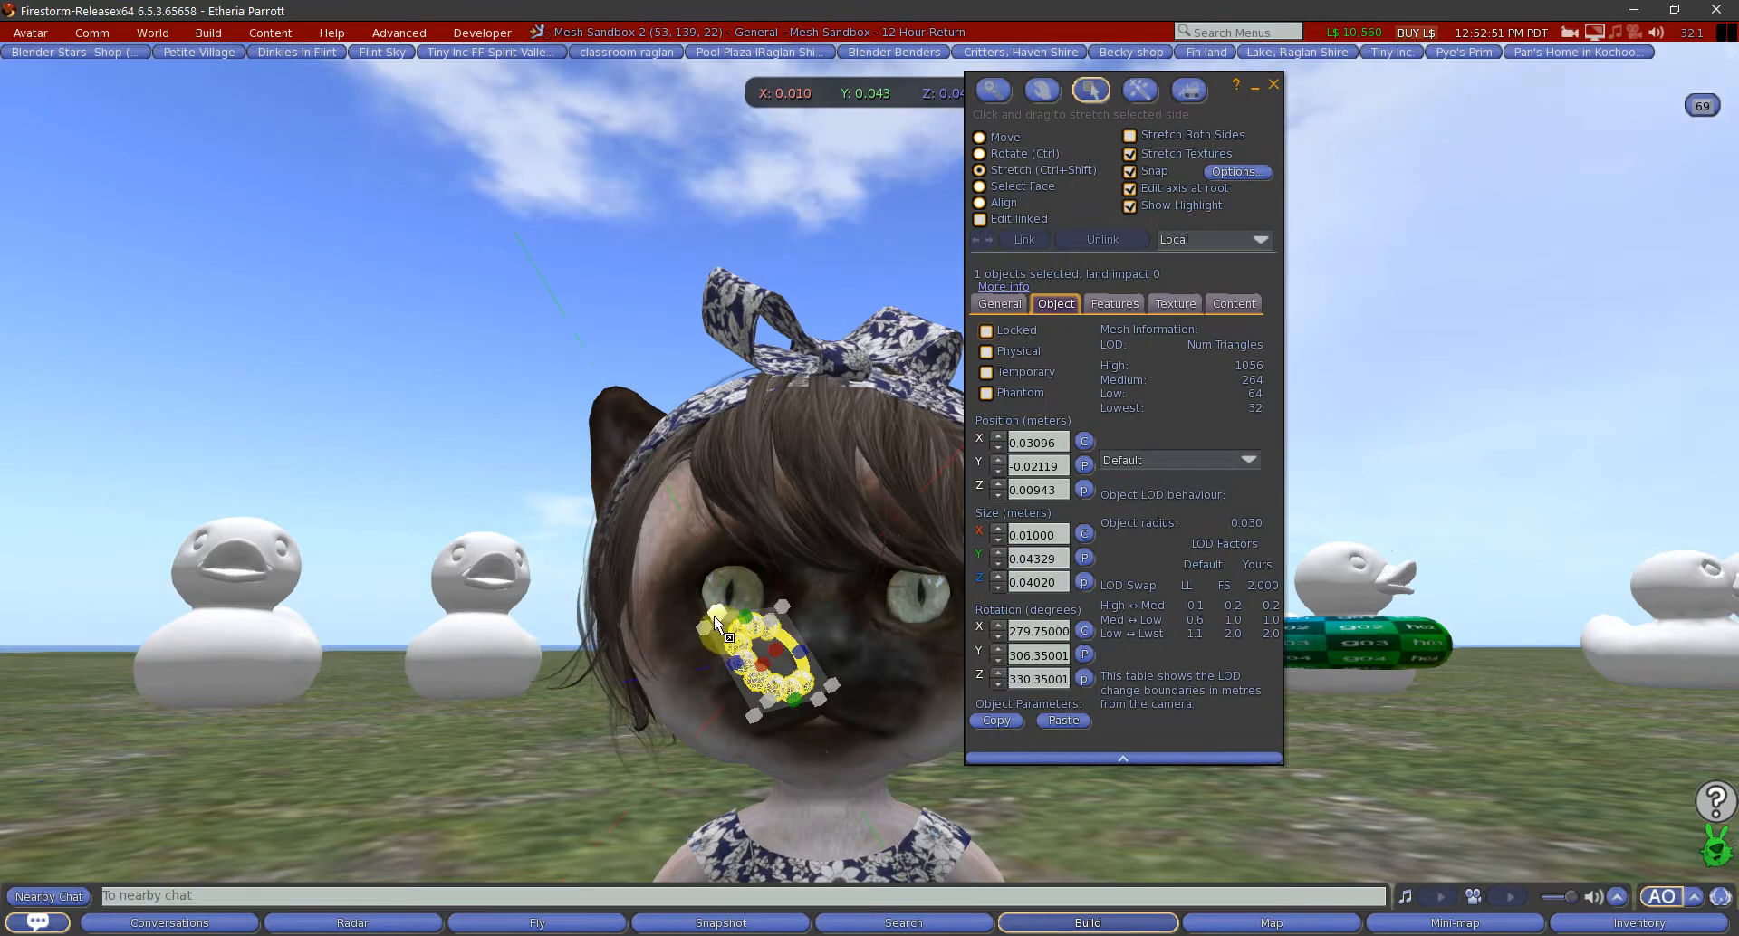
drag(707, 625, 759, 647)
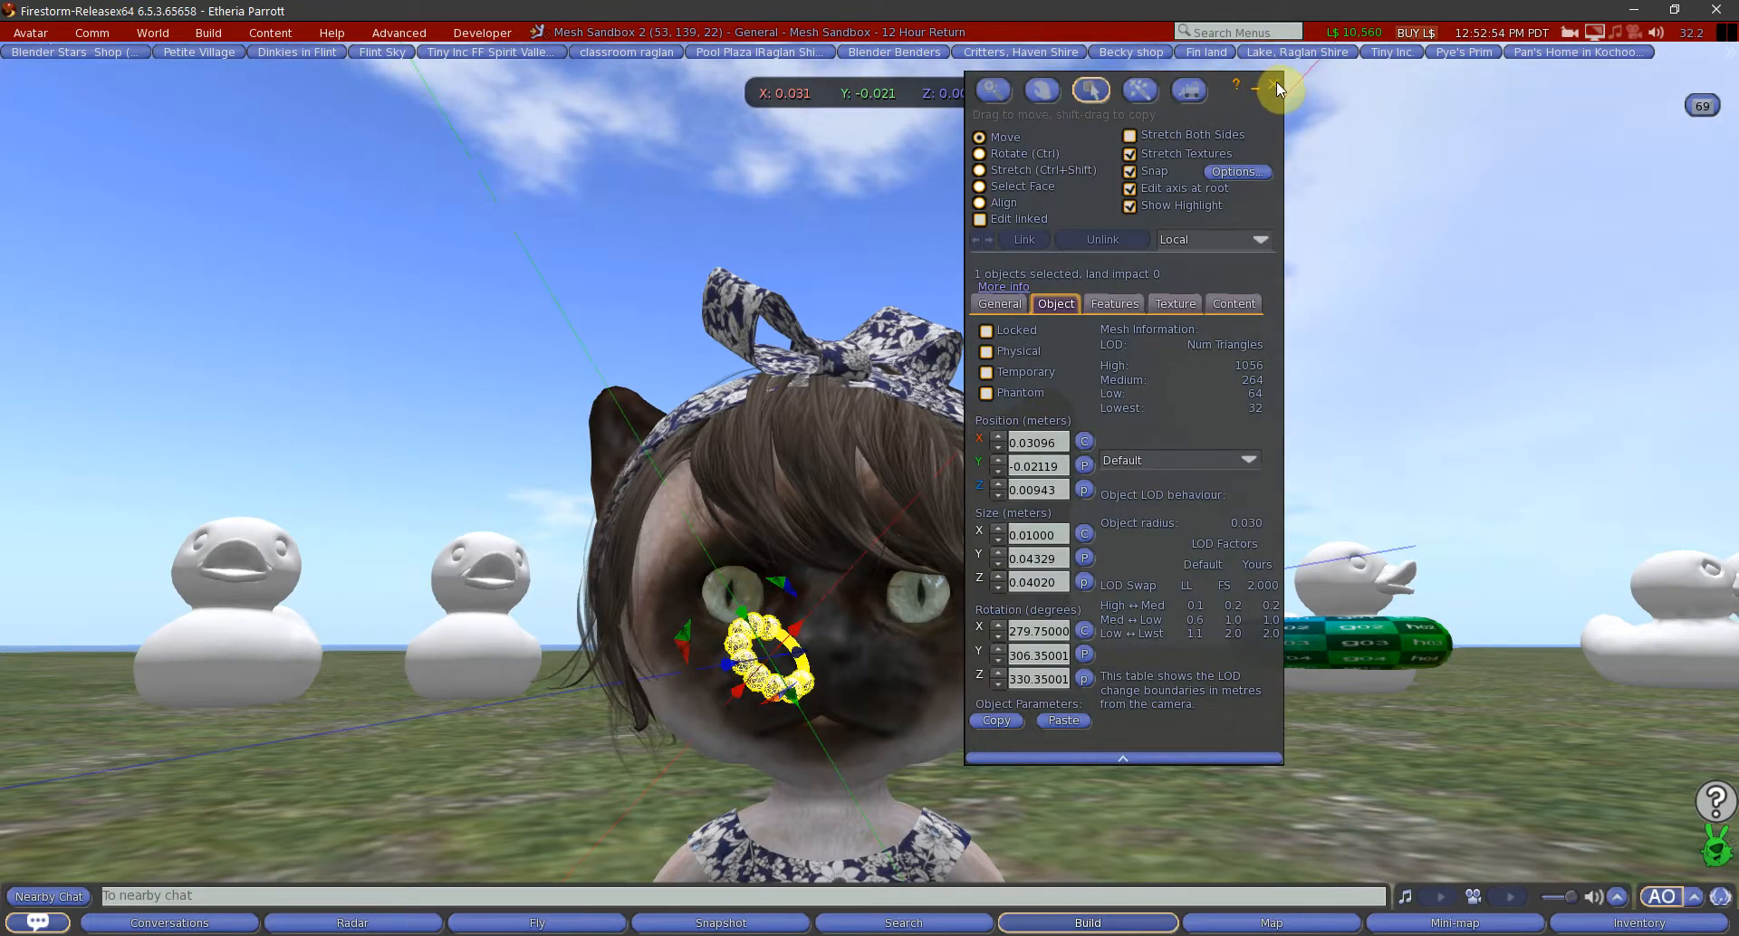
click(1277, 87)
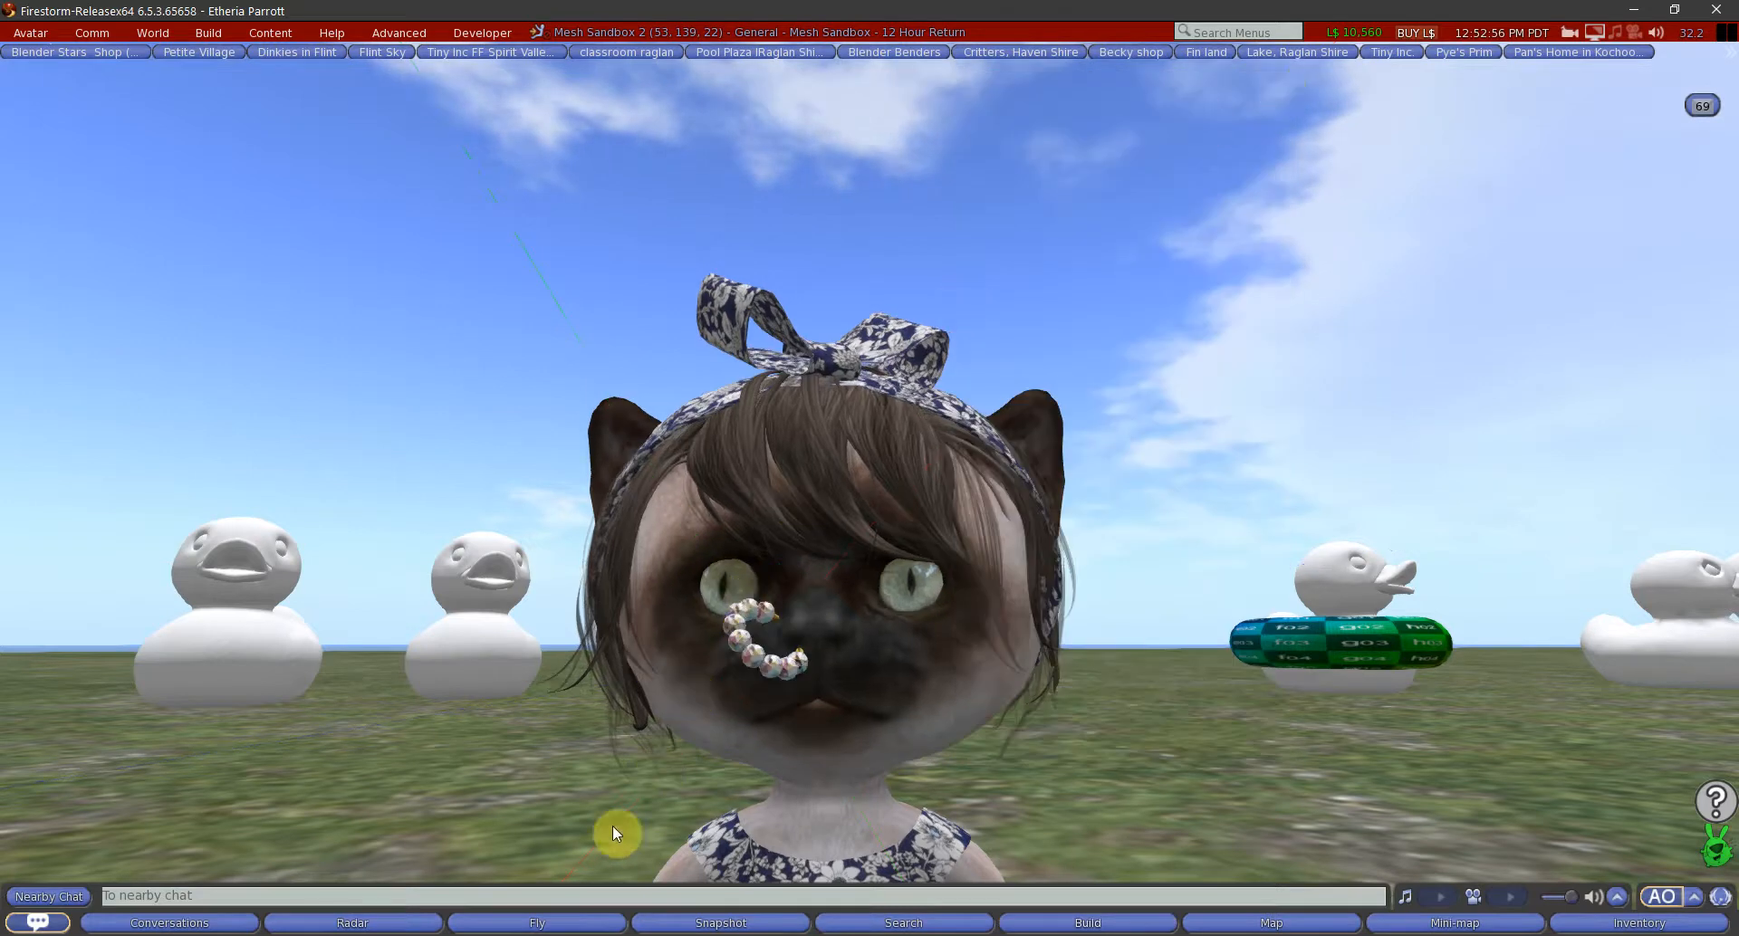
Switch to Blender and frame the beaded ring model in the front view
click(486, 935)
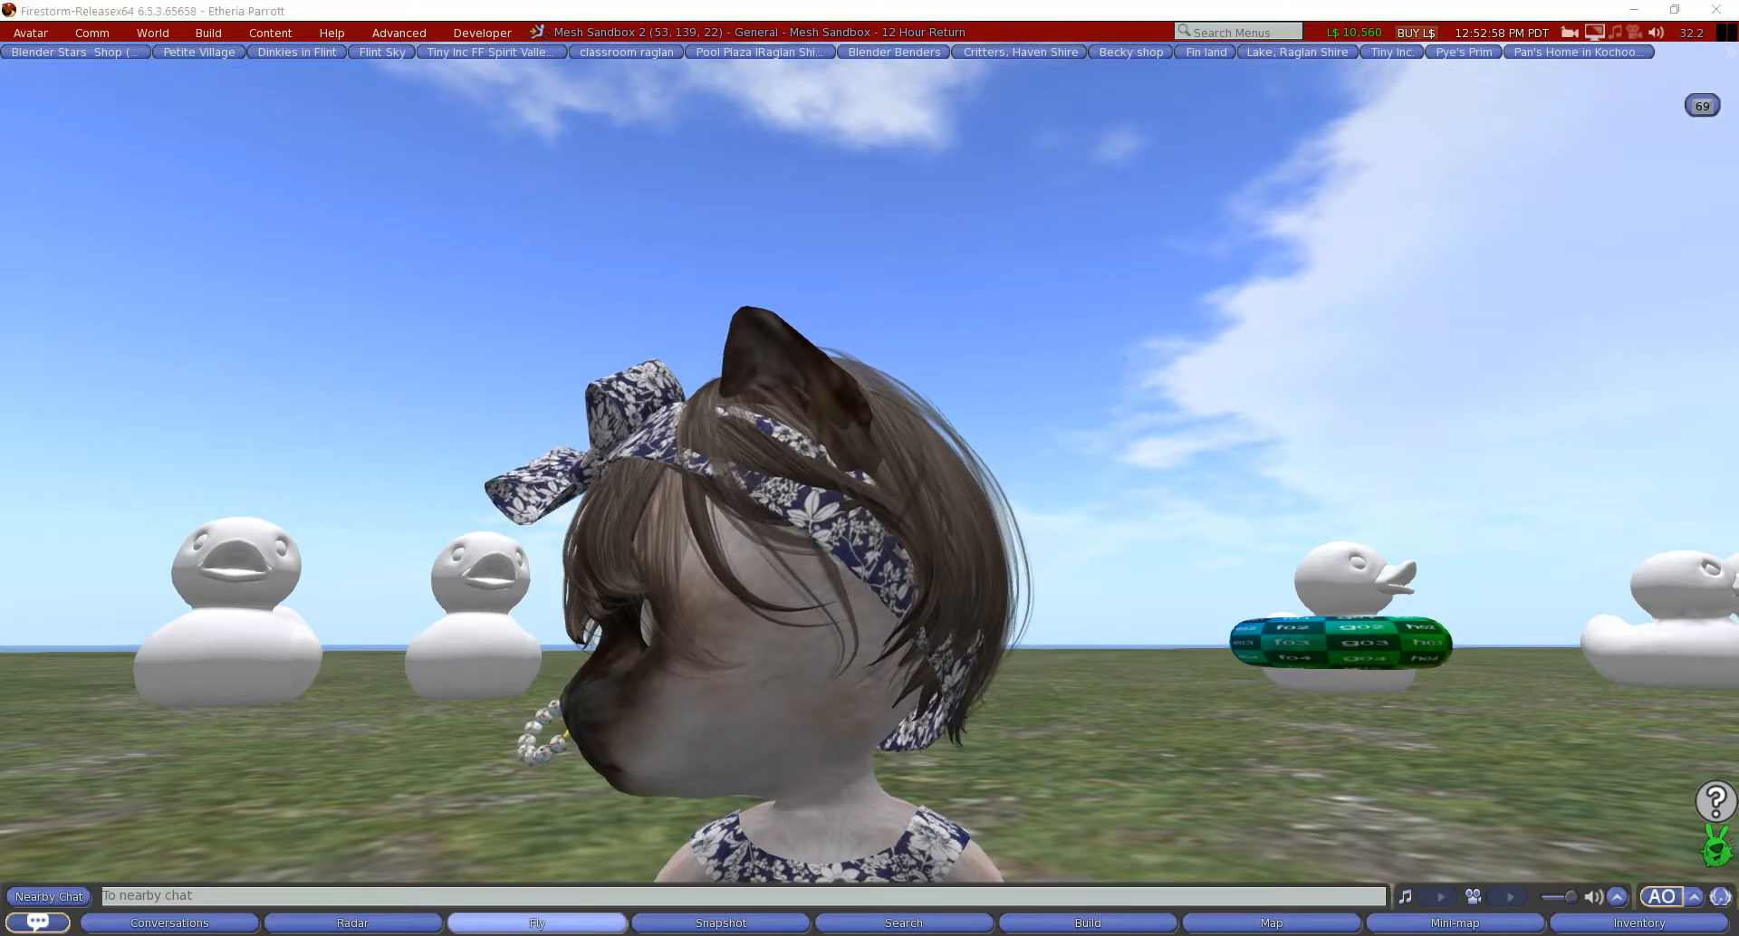
ctrl+alt+drag(721, 612, 705, 592)
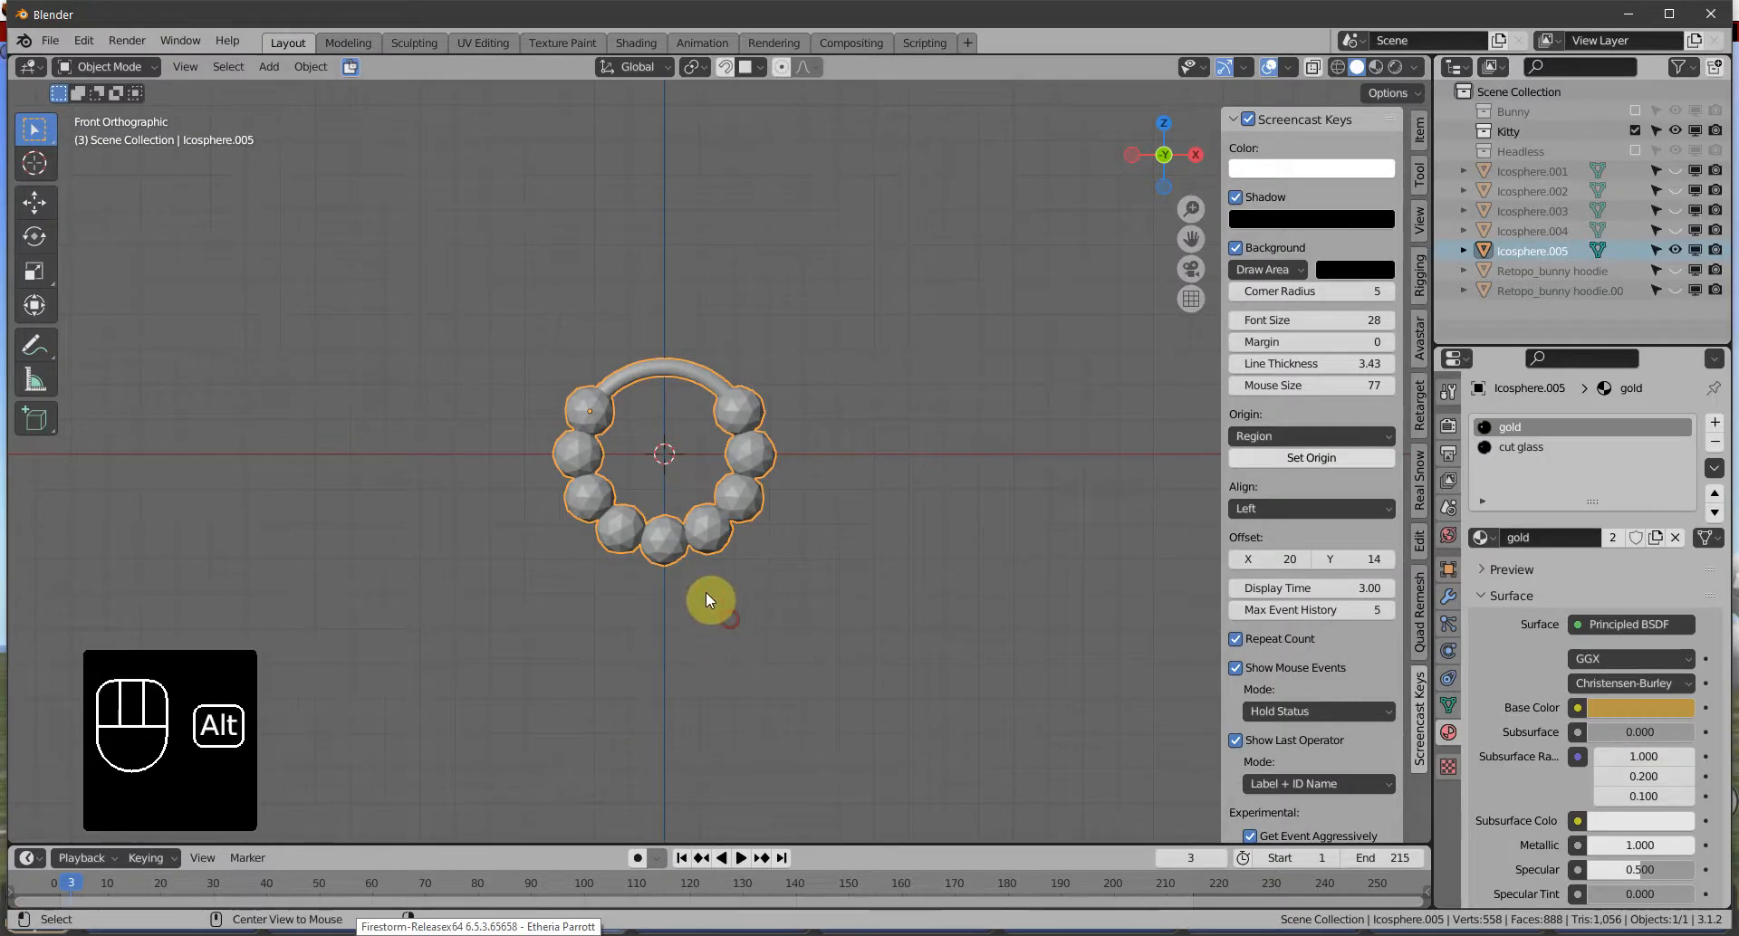
scroll(759, 571, down, 1)
scroll(759, 570, up, 1)
shift+middle_drag(759, 569, 810, 535)
scroll(724, 466, down, 2)
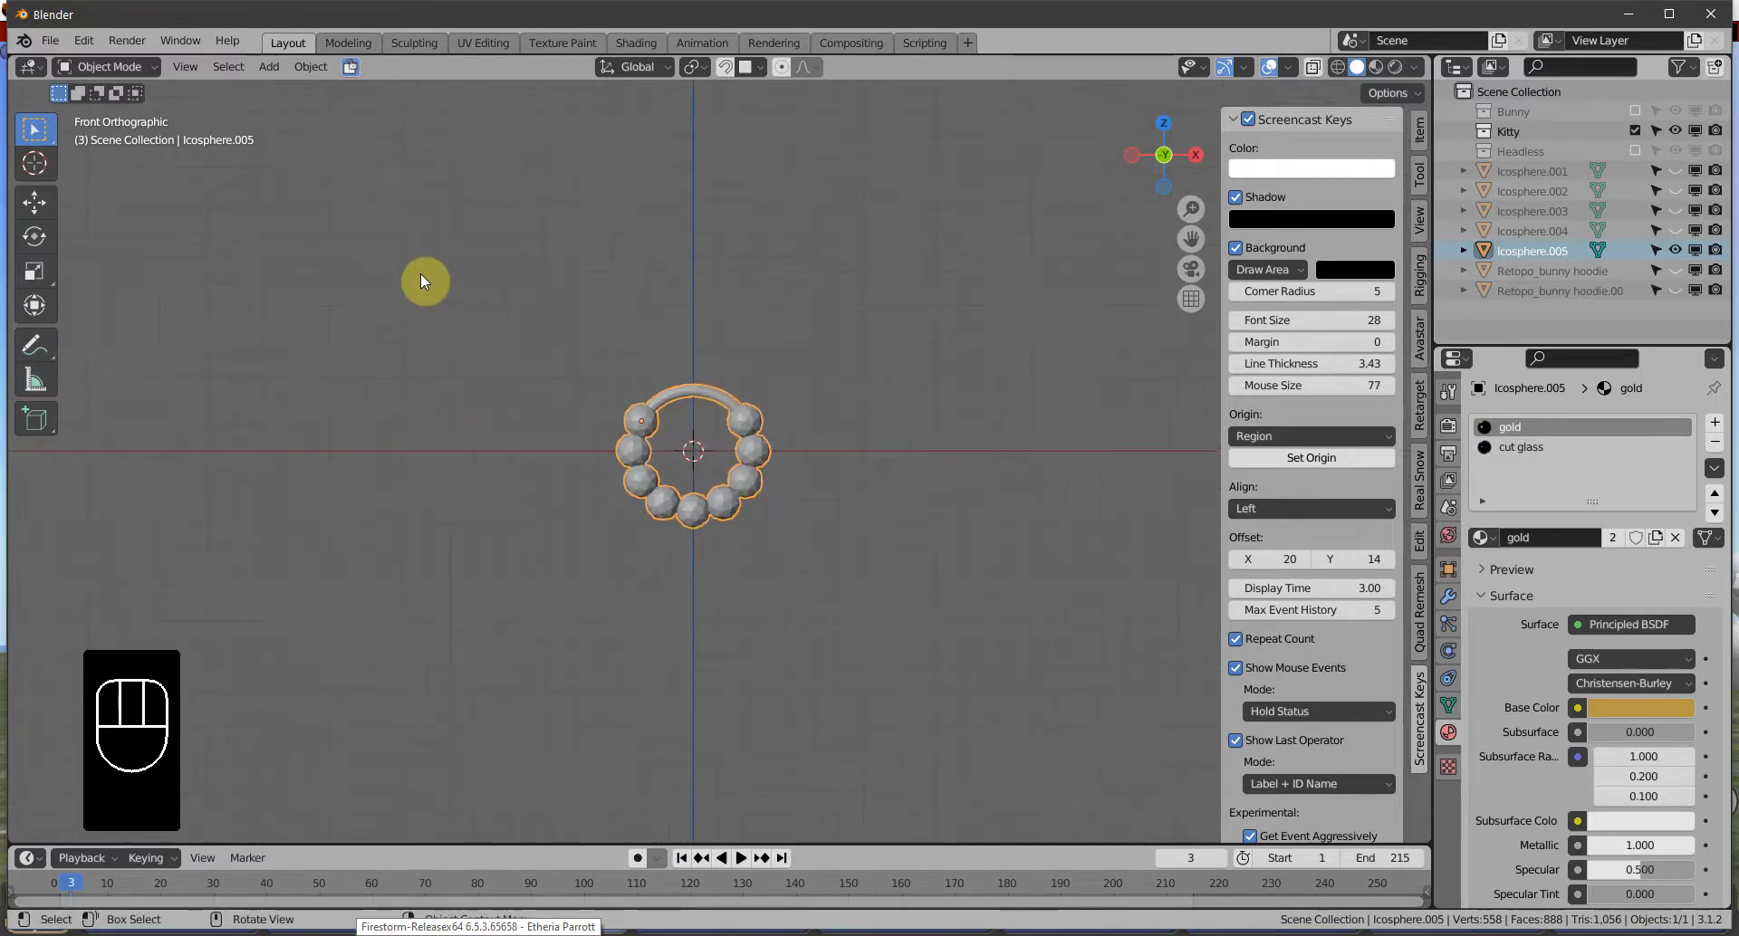
click(270, 68)
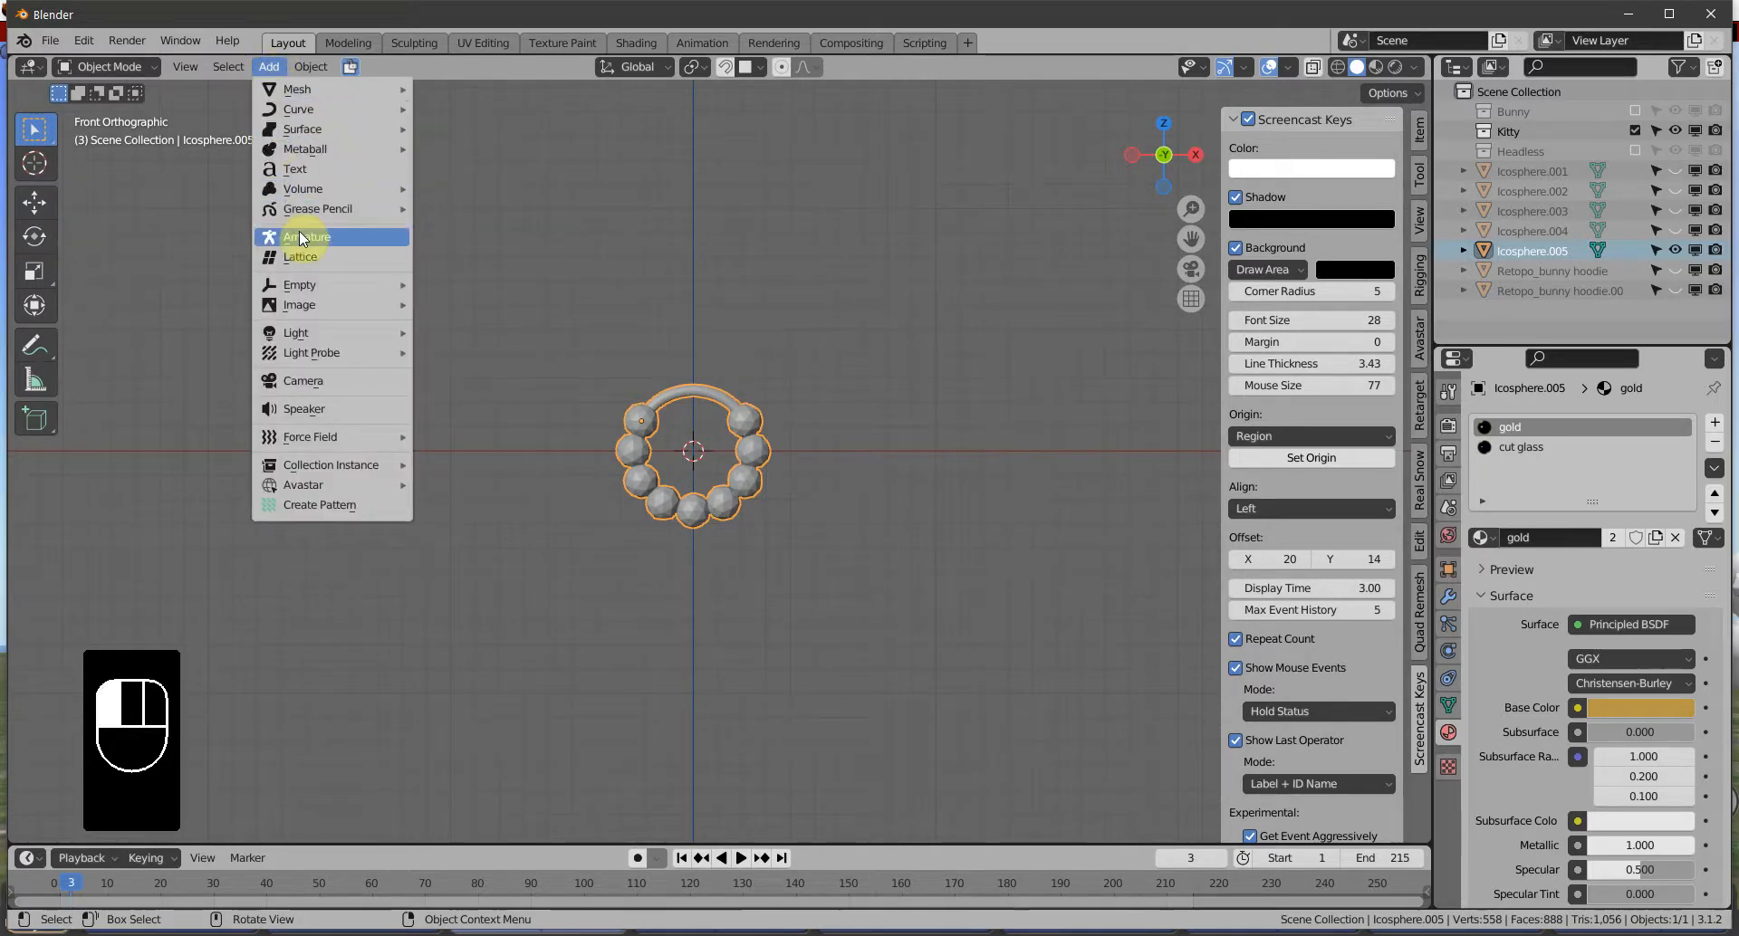
mouse_move(302, 90)
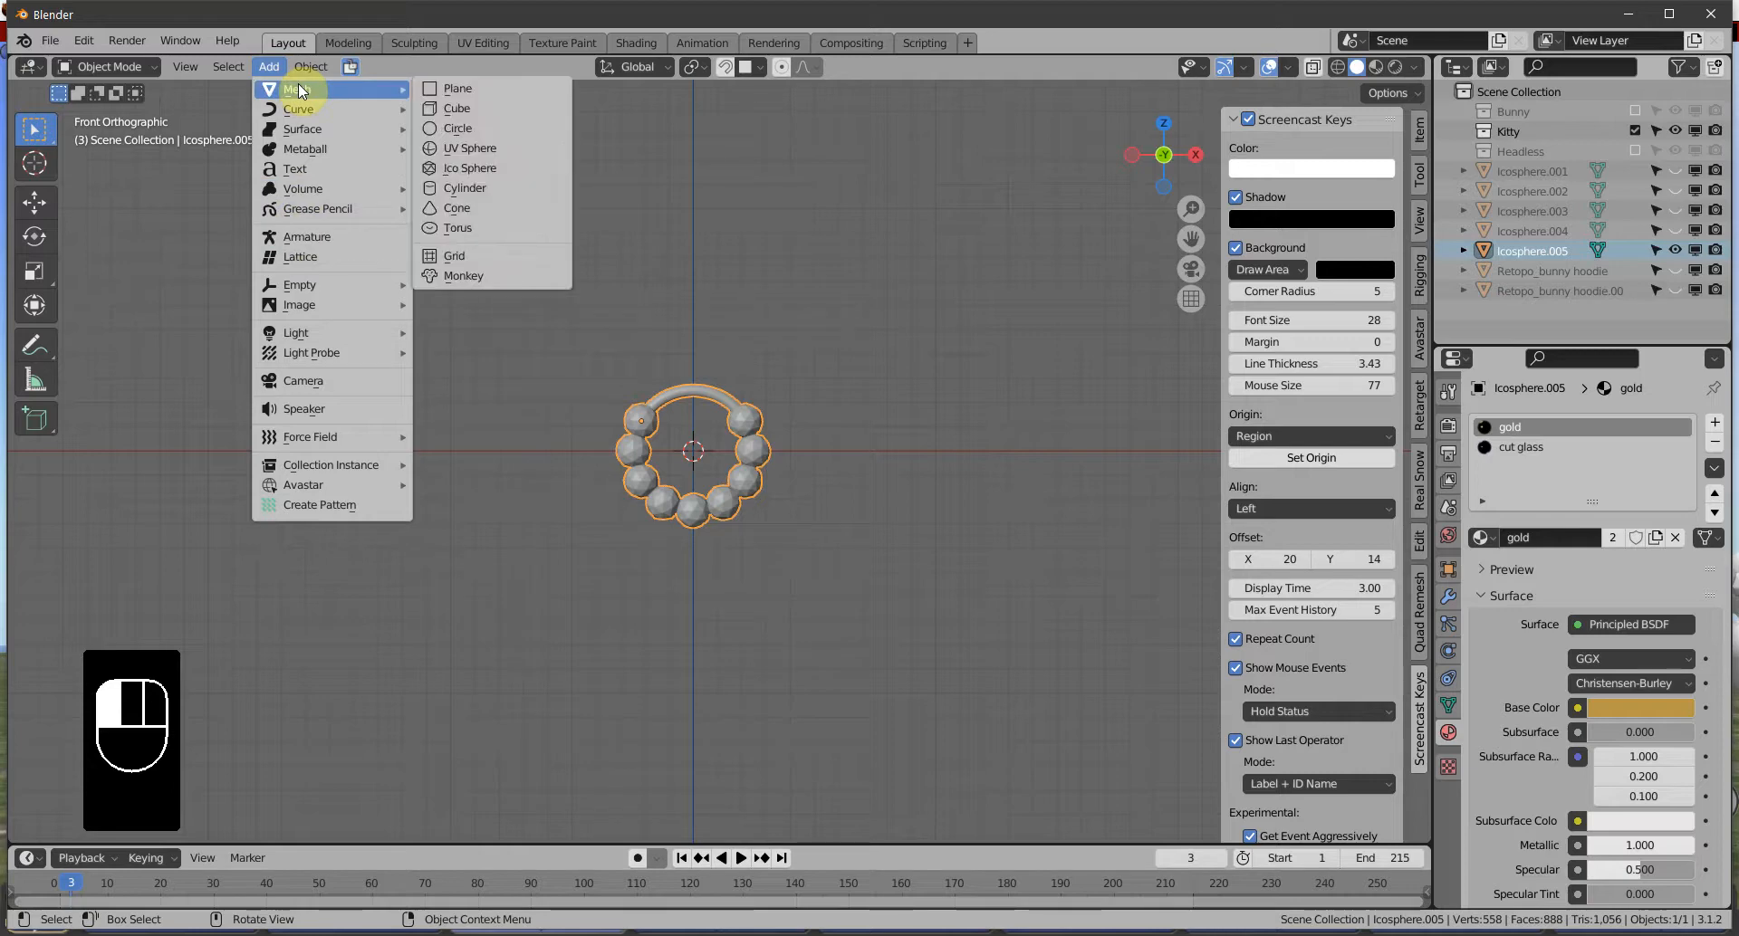
click(468, 68)
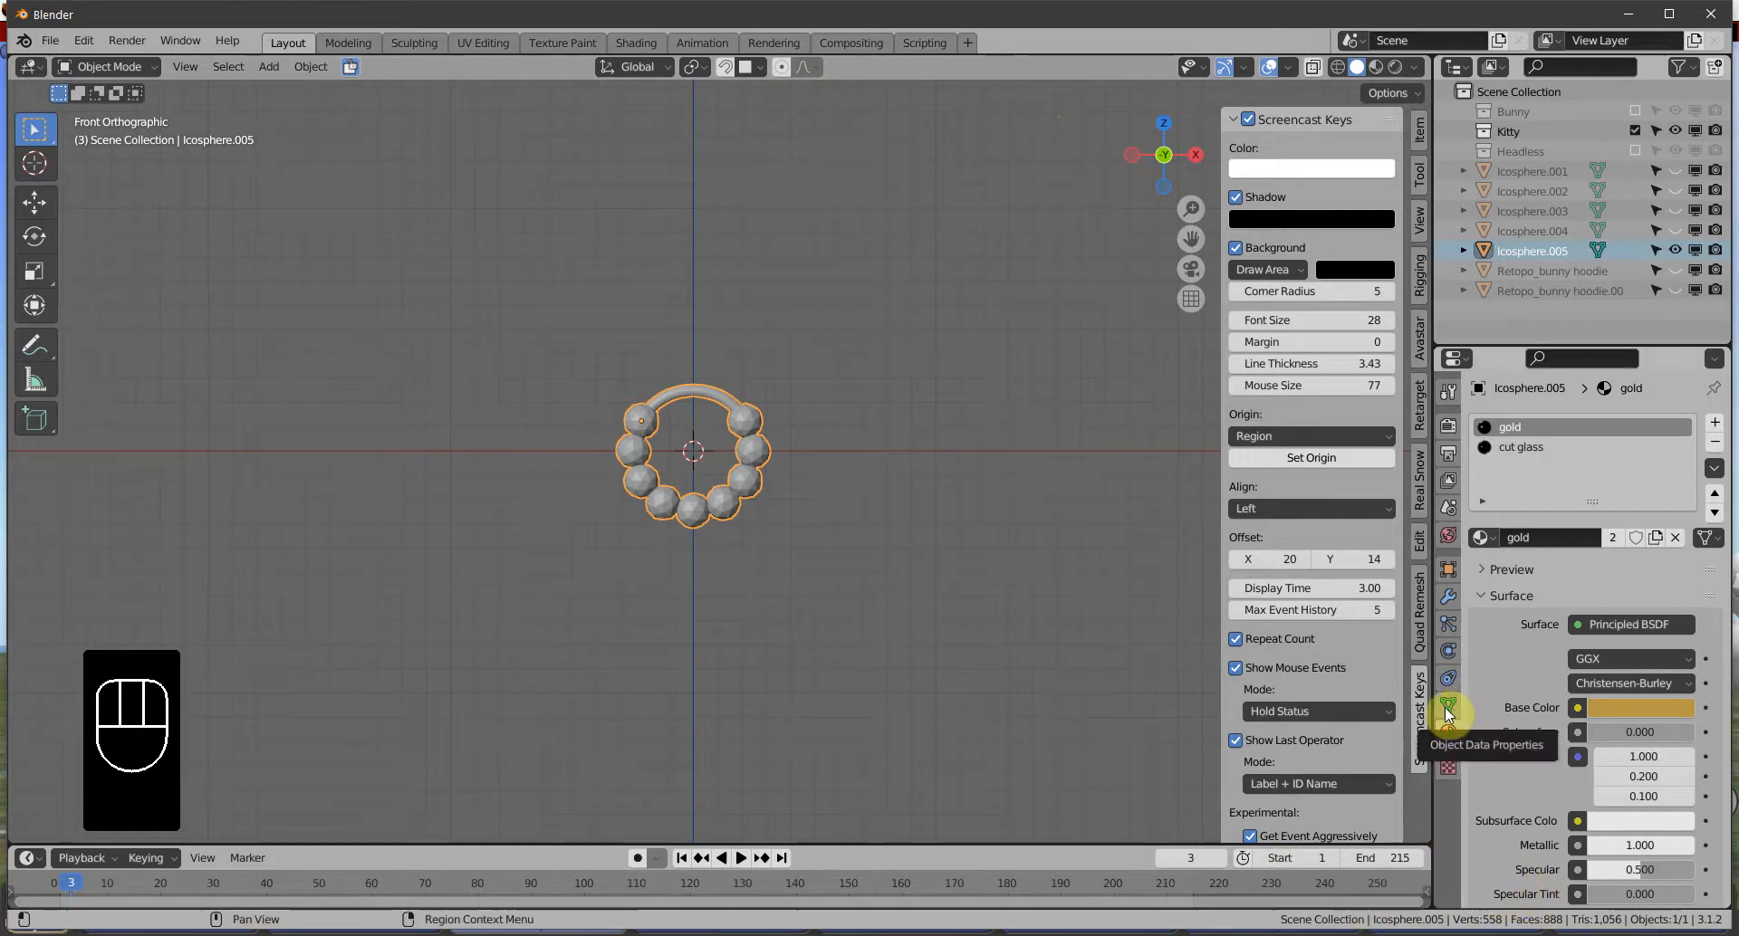
Turn on the Box bounds display for the beaded ring in its object viewport display settings
click(1446, 573)
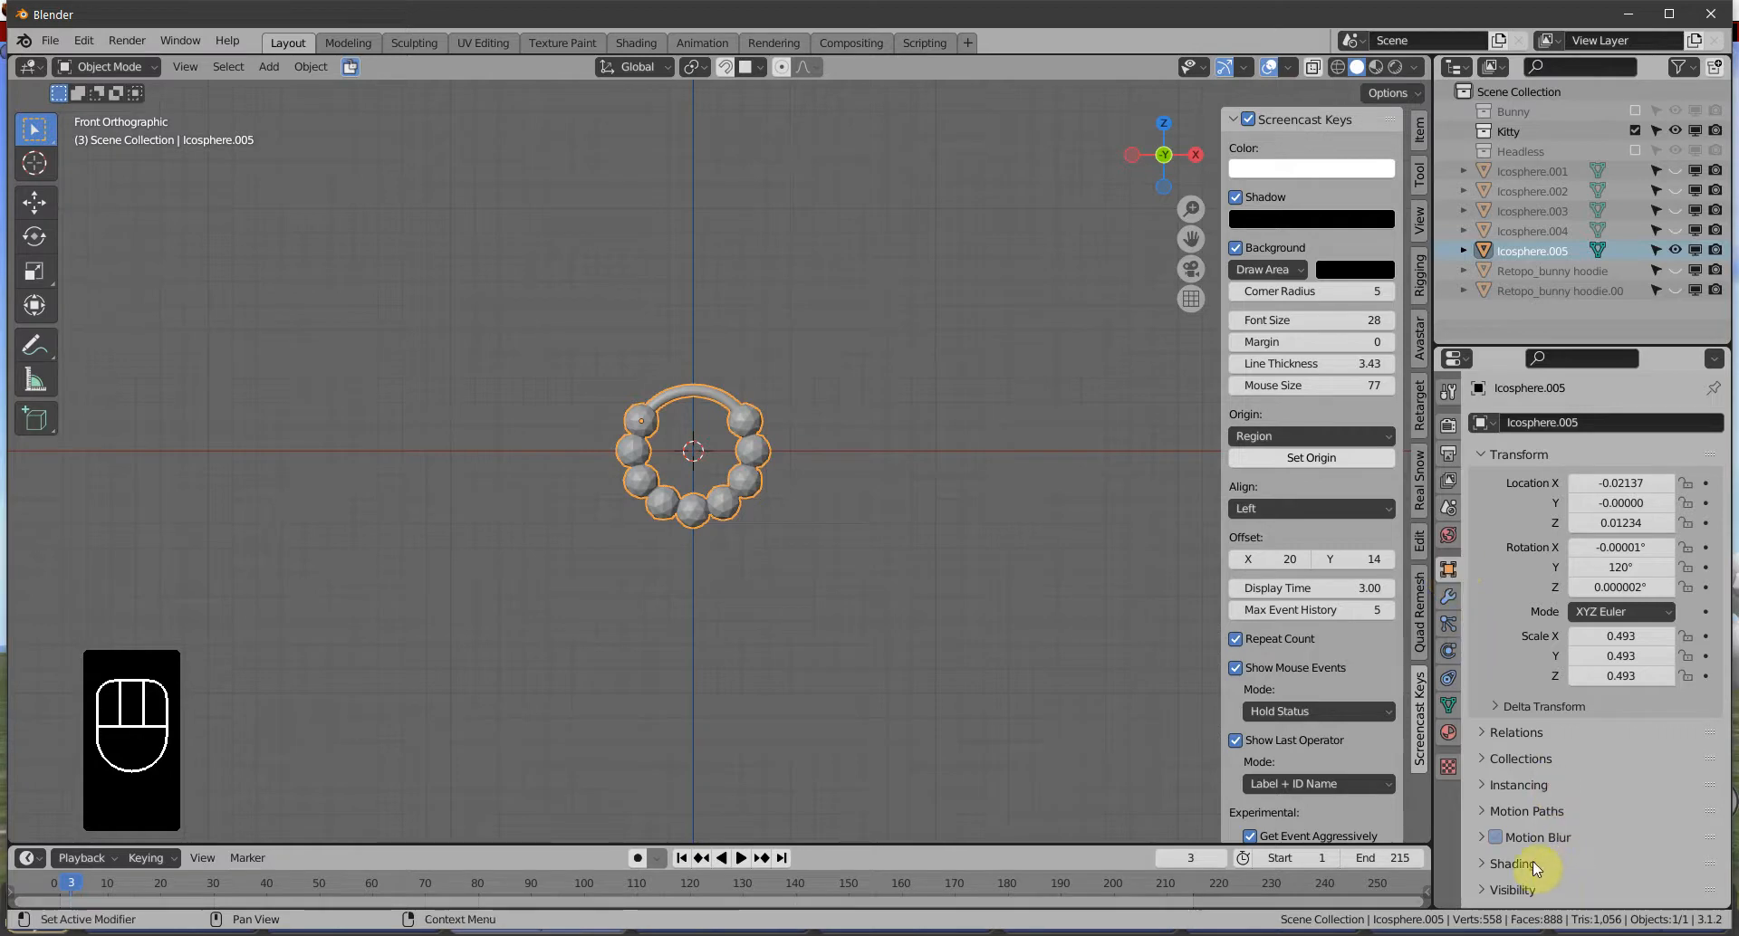
scroll(1503, 775, down, 2)
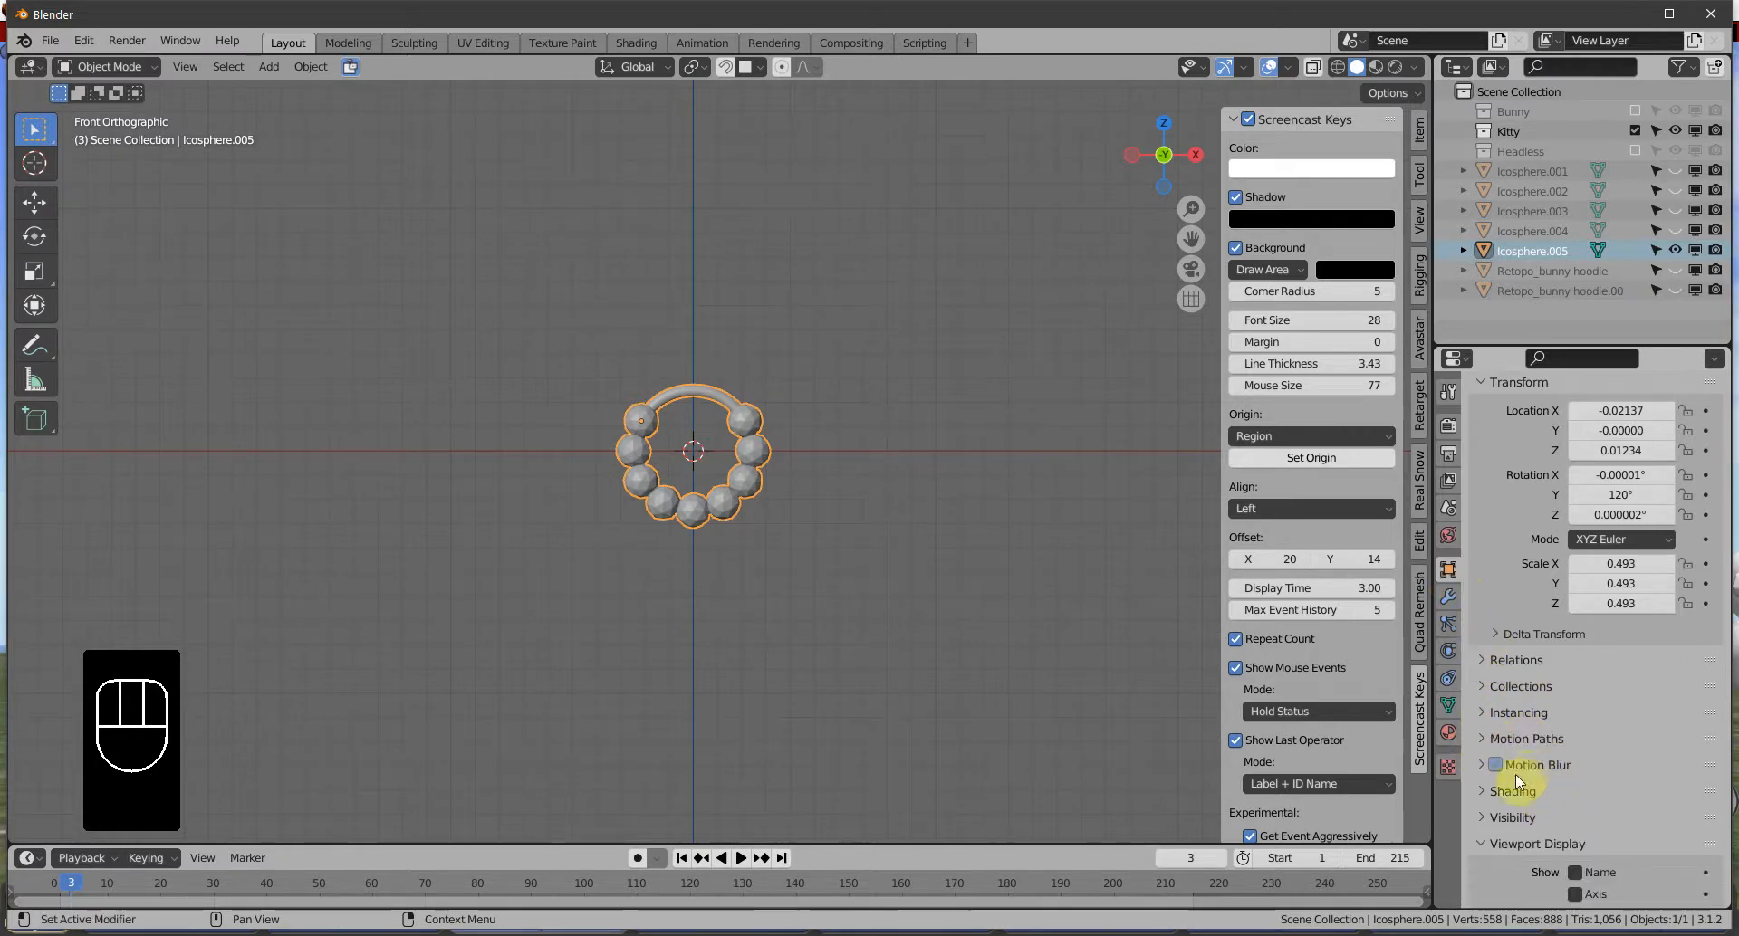
scroll(1494, 797, down, 6)
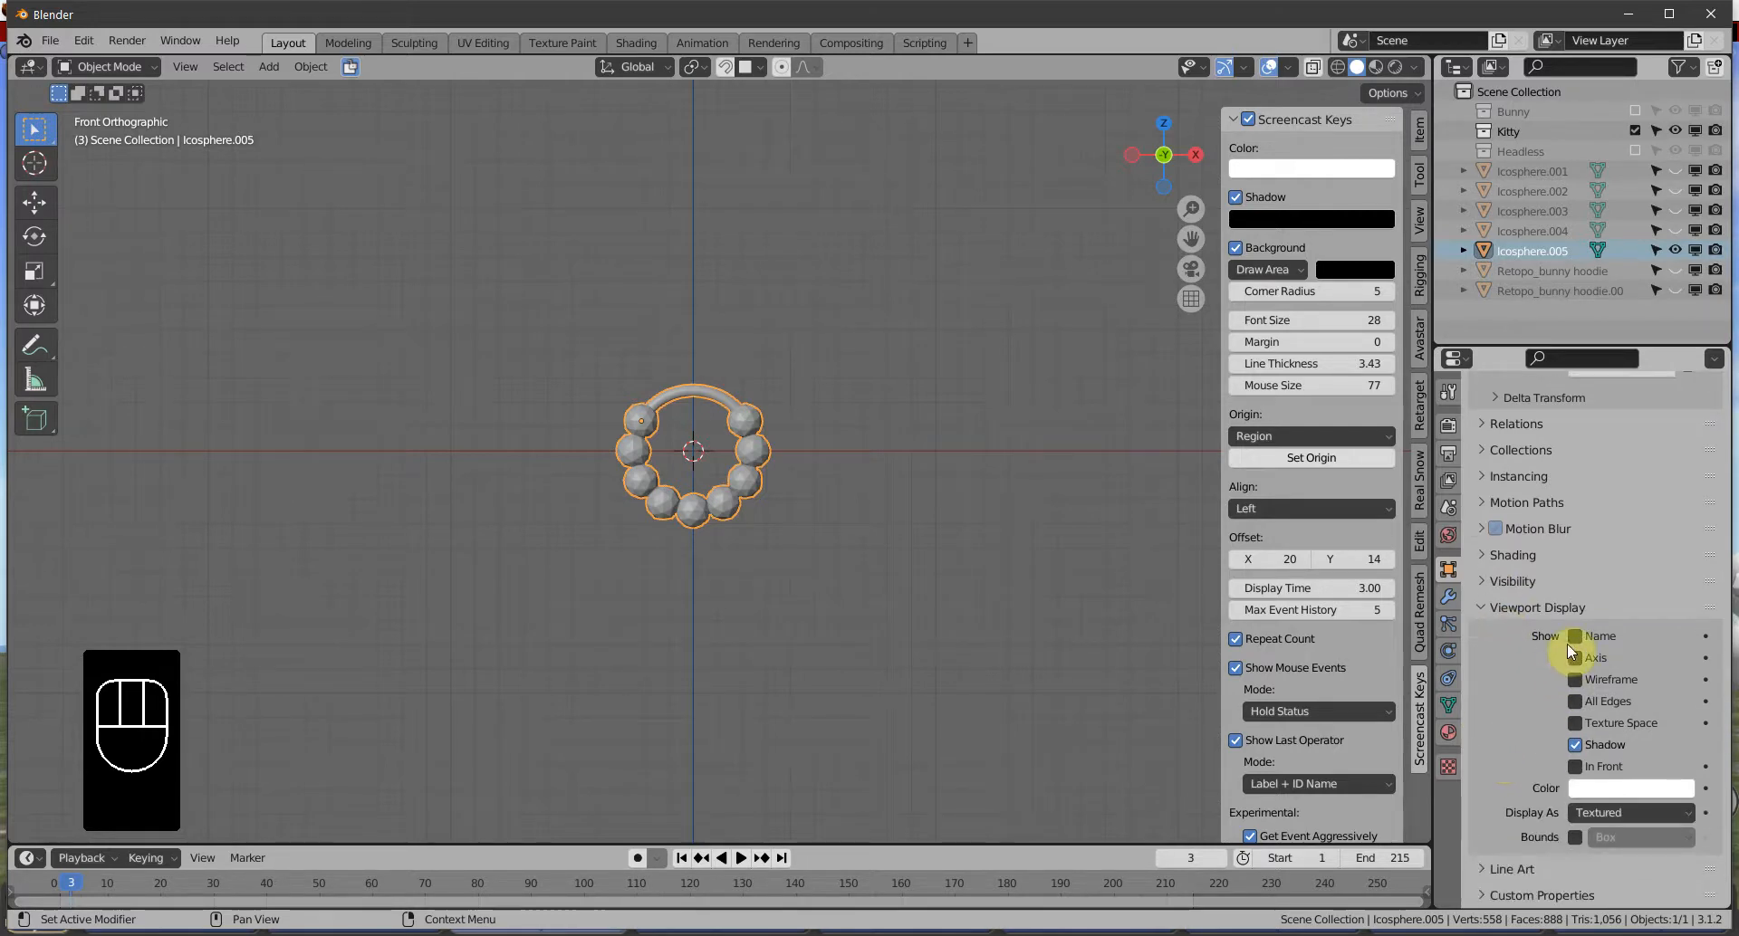
click(1575, 838)
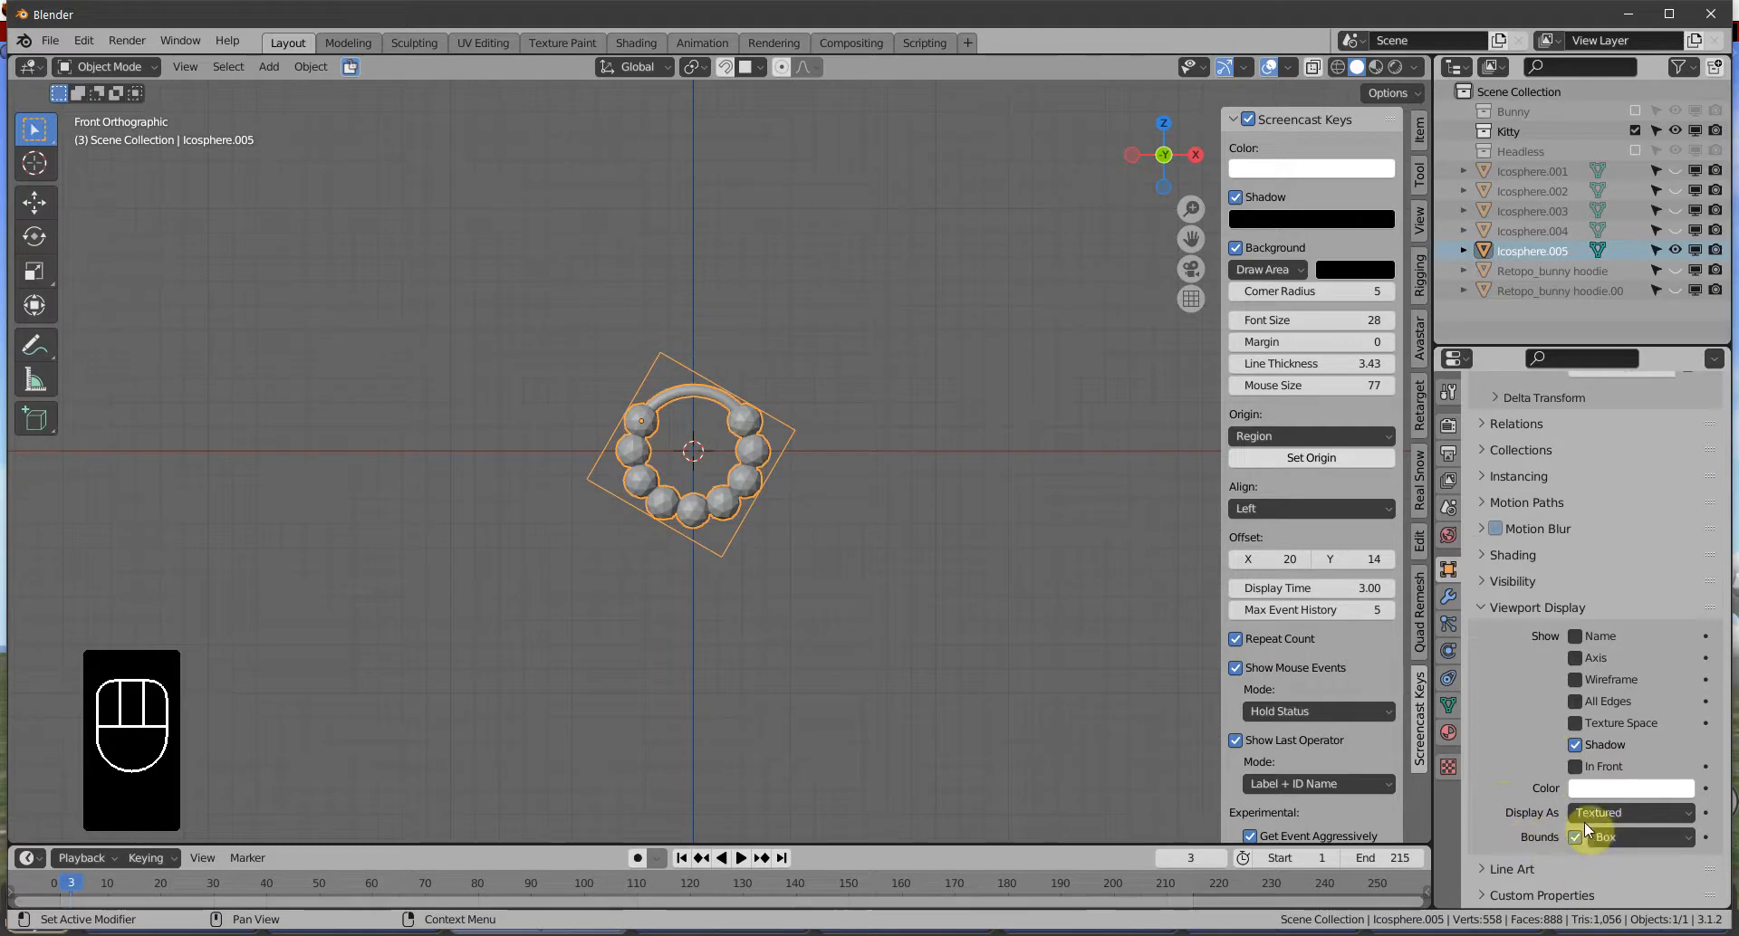
Apply all transforms to the beaded ring in front view so its bounding box aligns with the axes
middle_drag(785, 441, 826, 448)
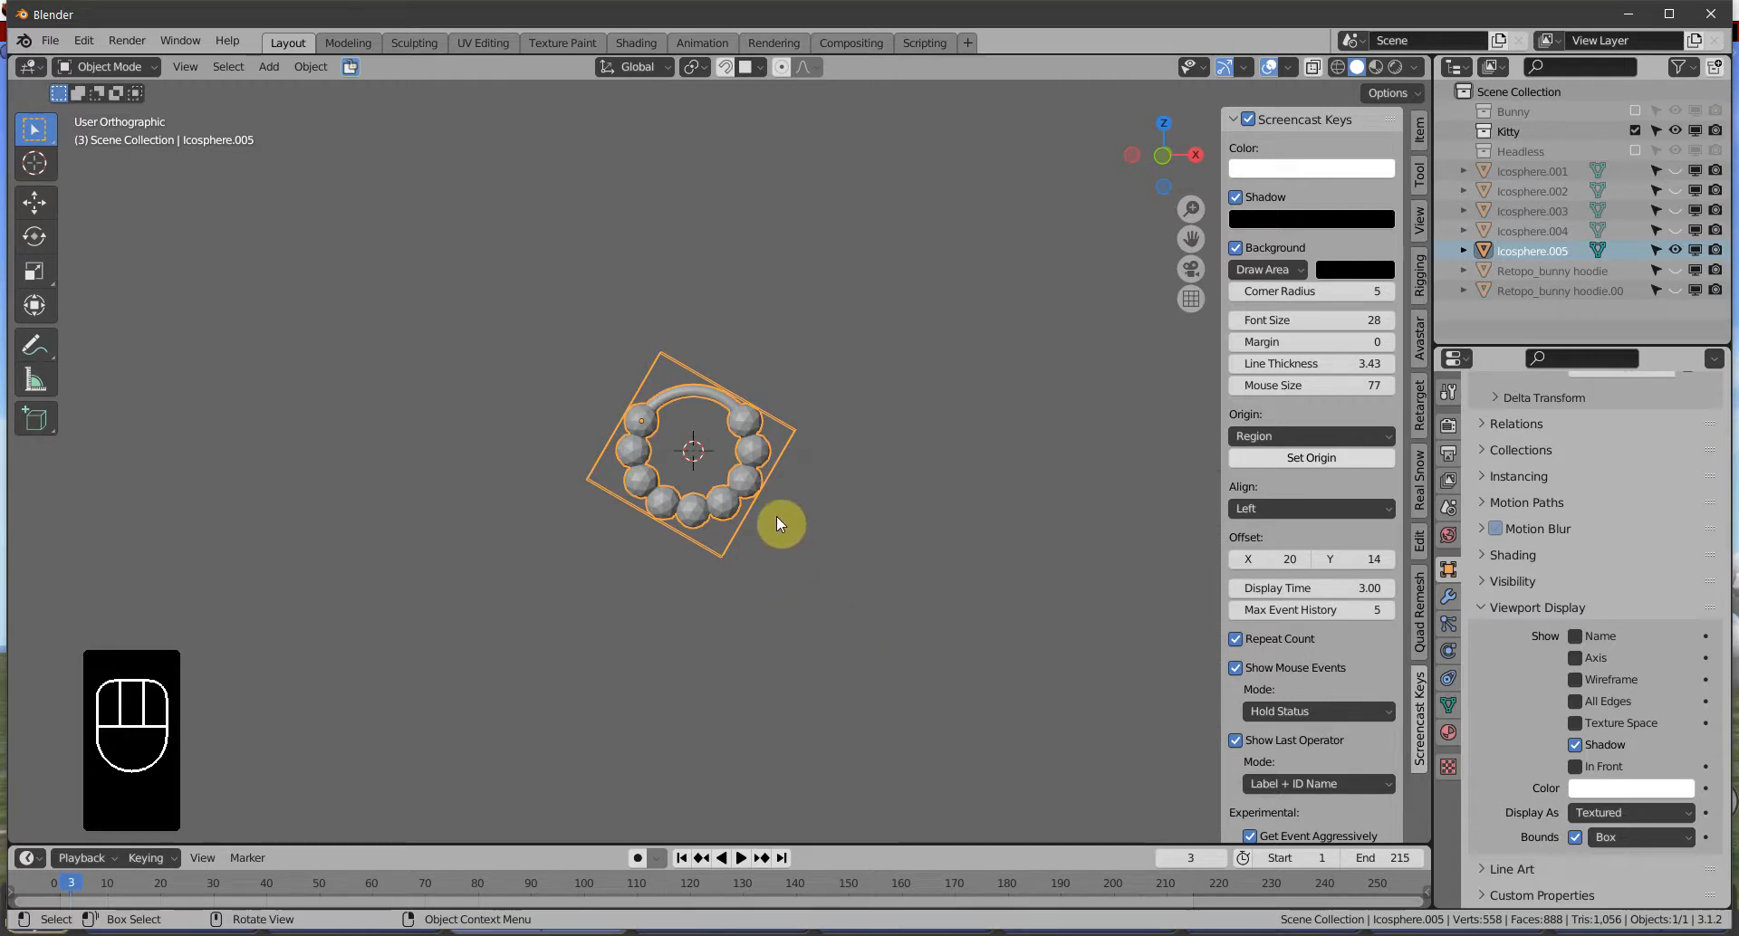
click(750, 433)
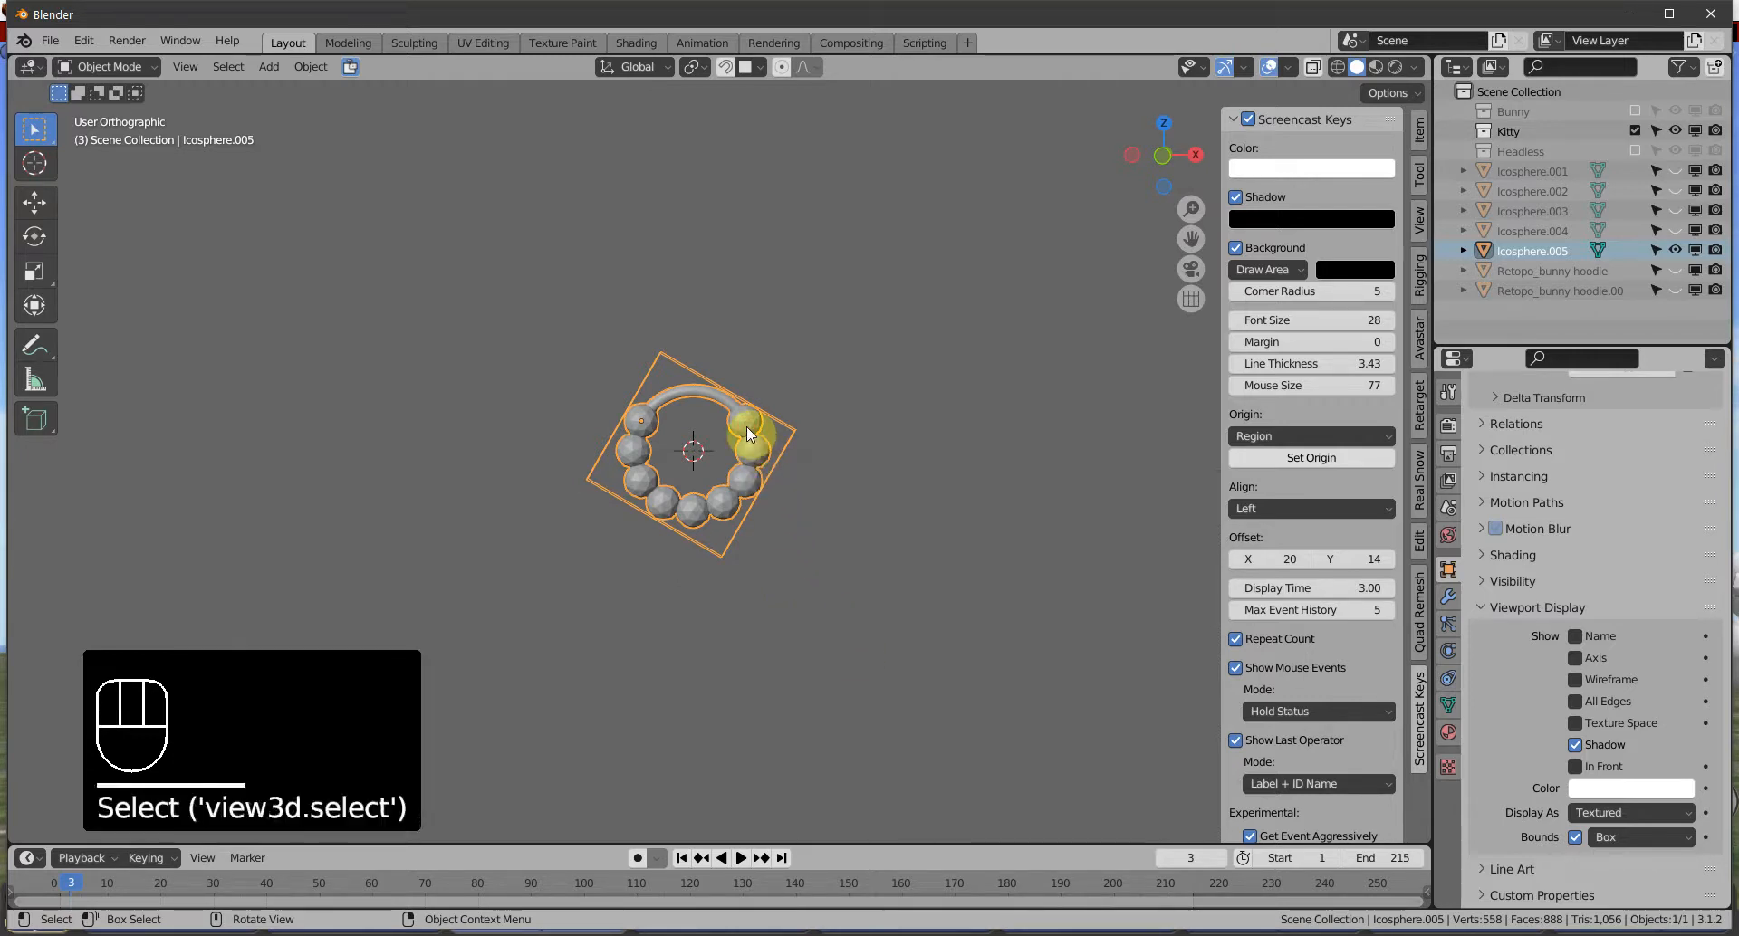
key(KP_1)
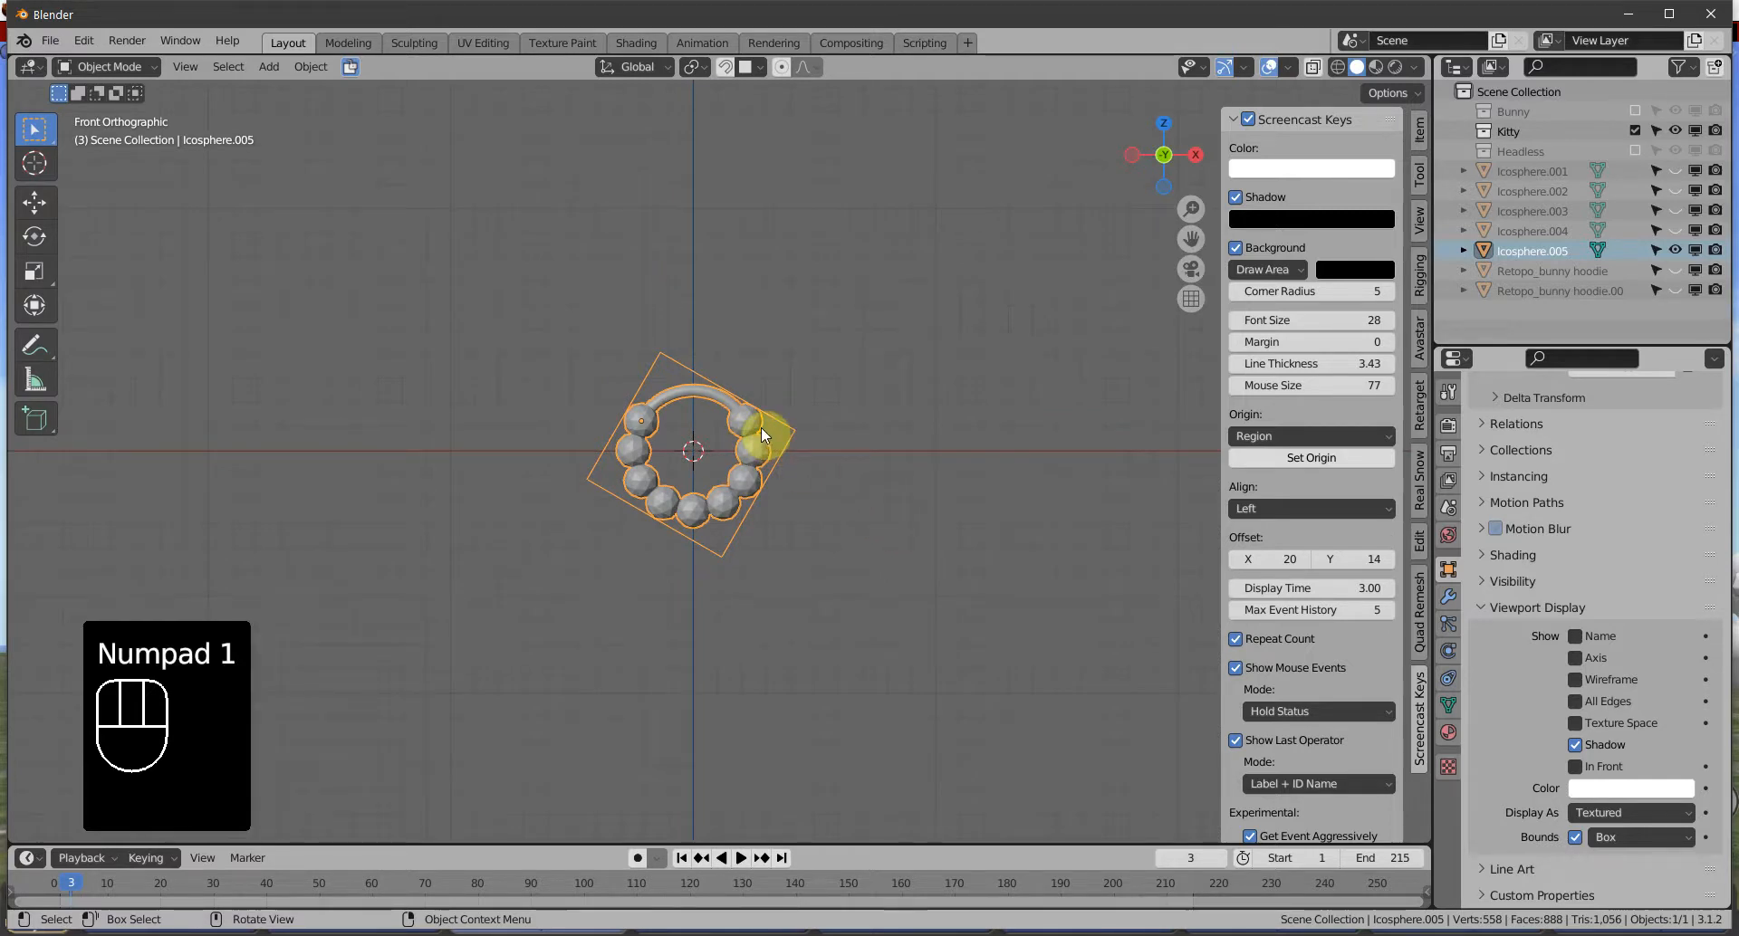
key(ctrl+a)
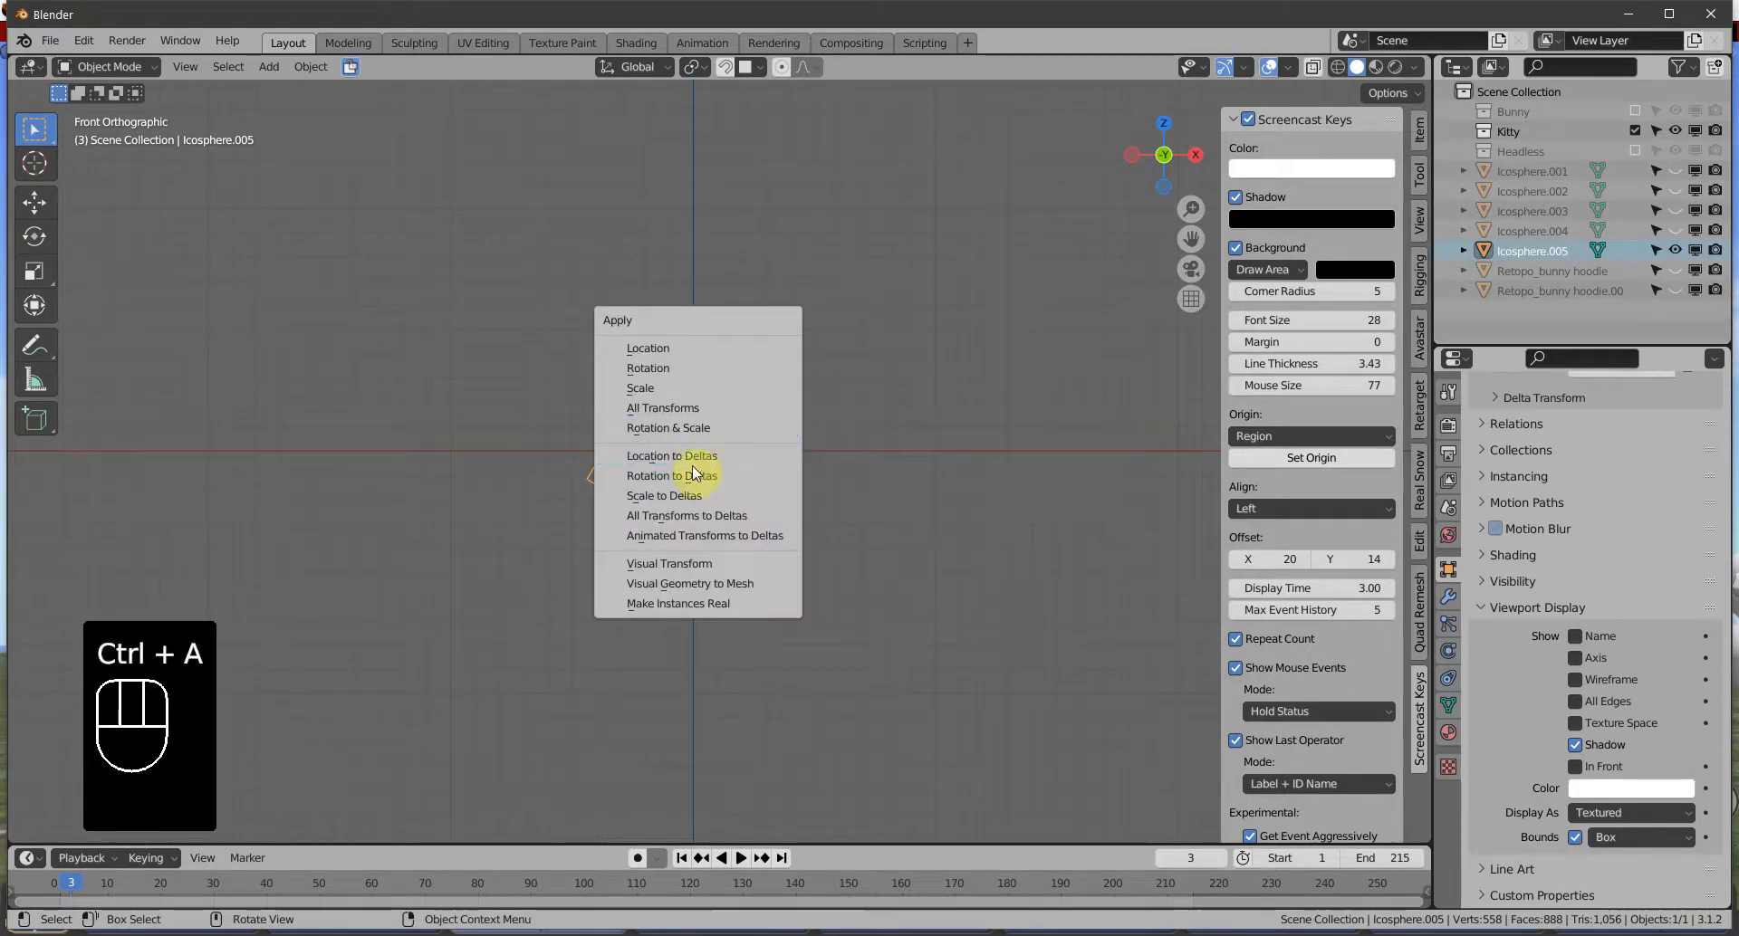
click(690, 410)
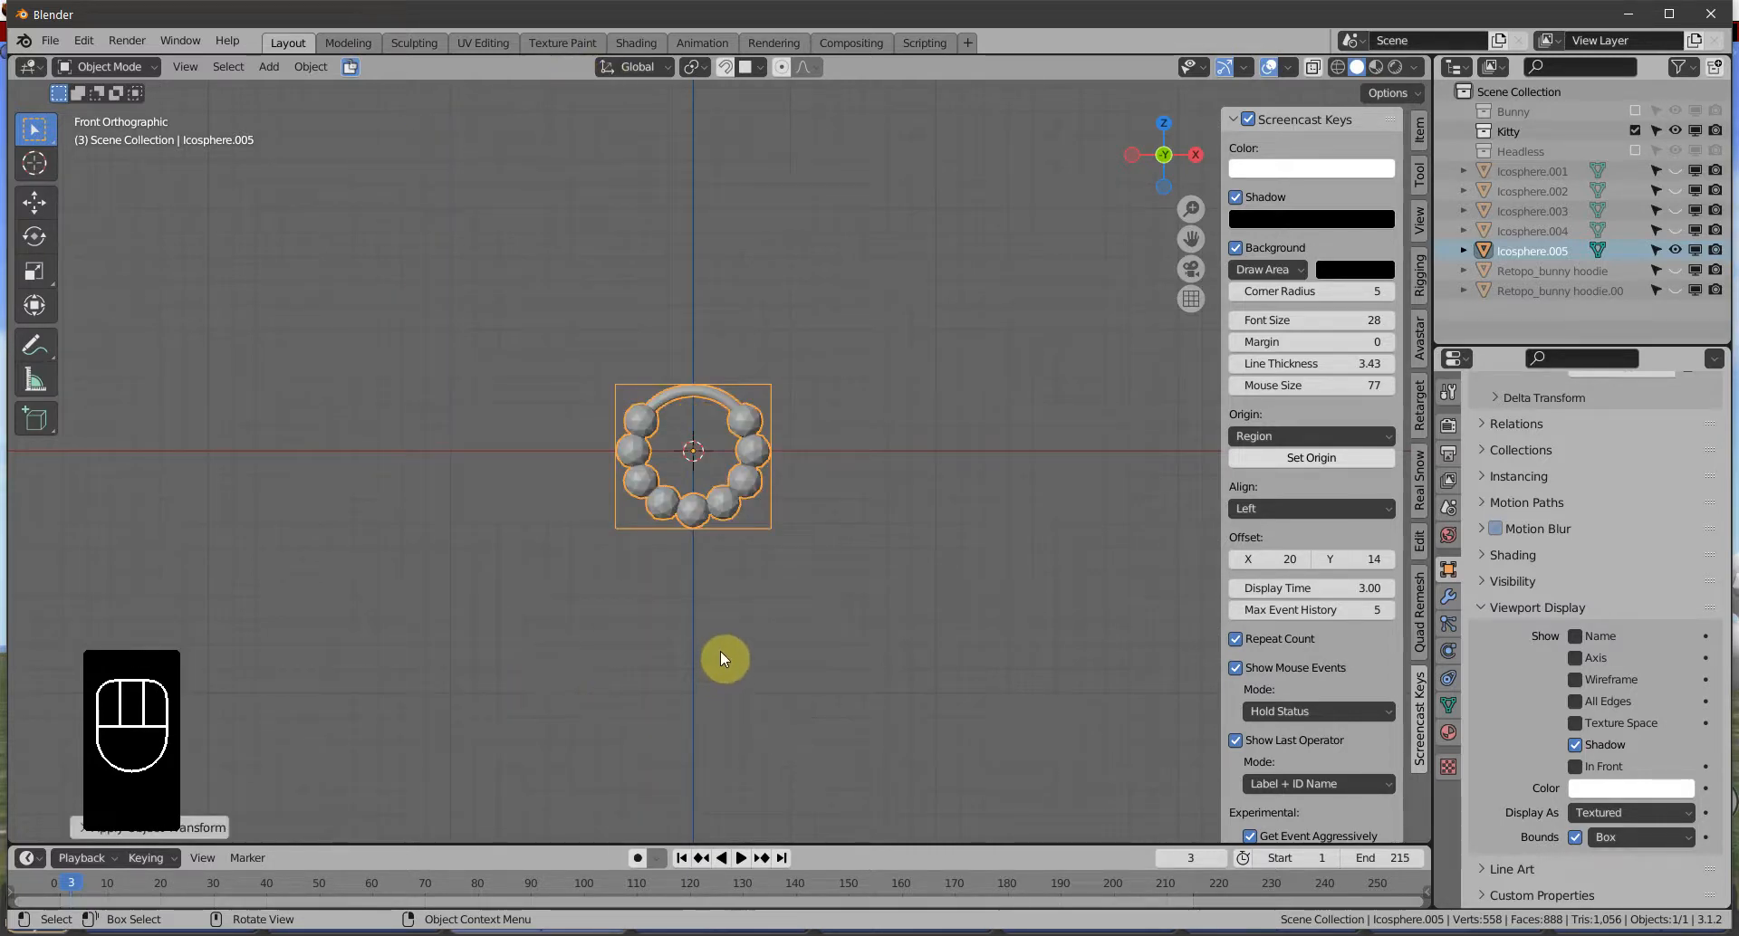
Add a mesh cube at the centre of the beaded ring
click(271, 67)
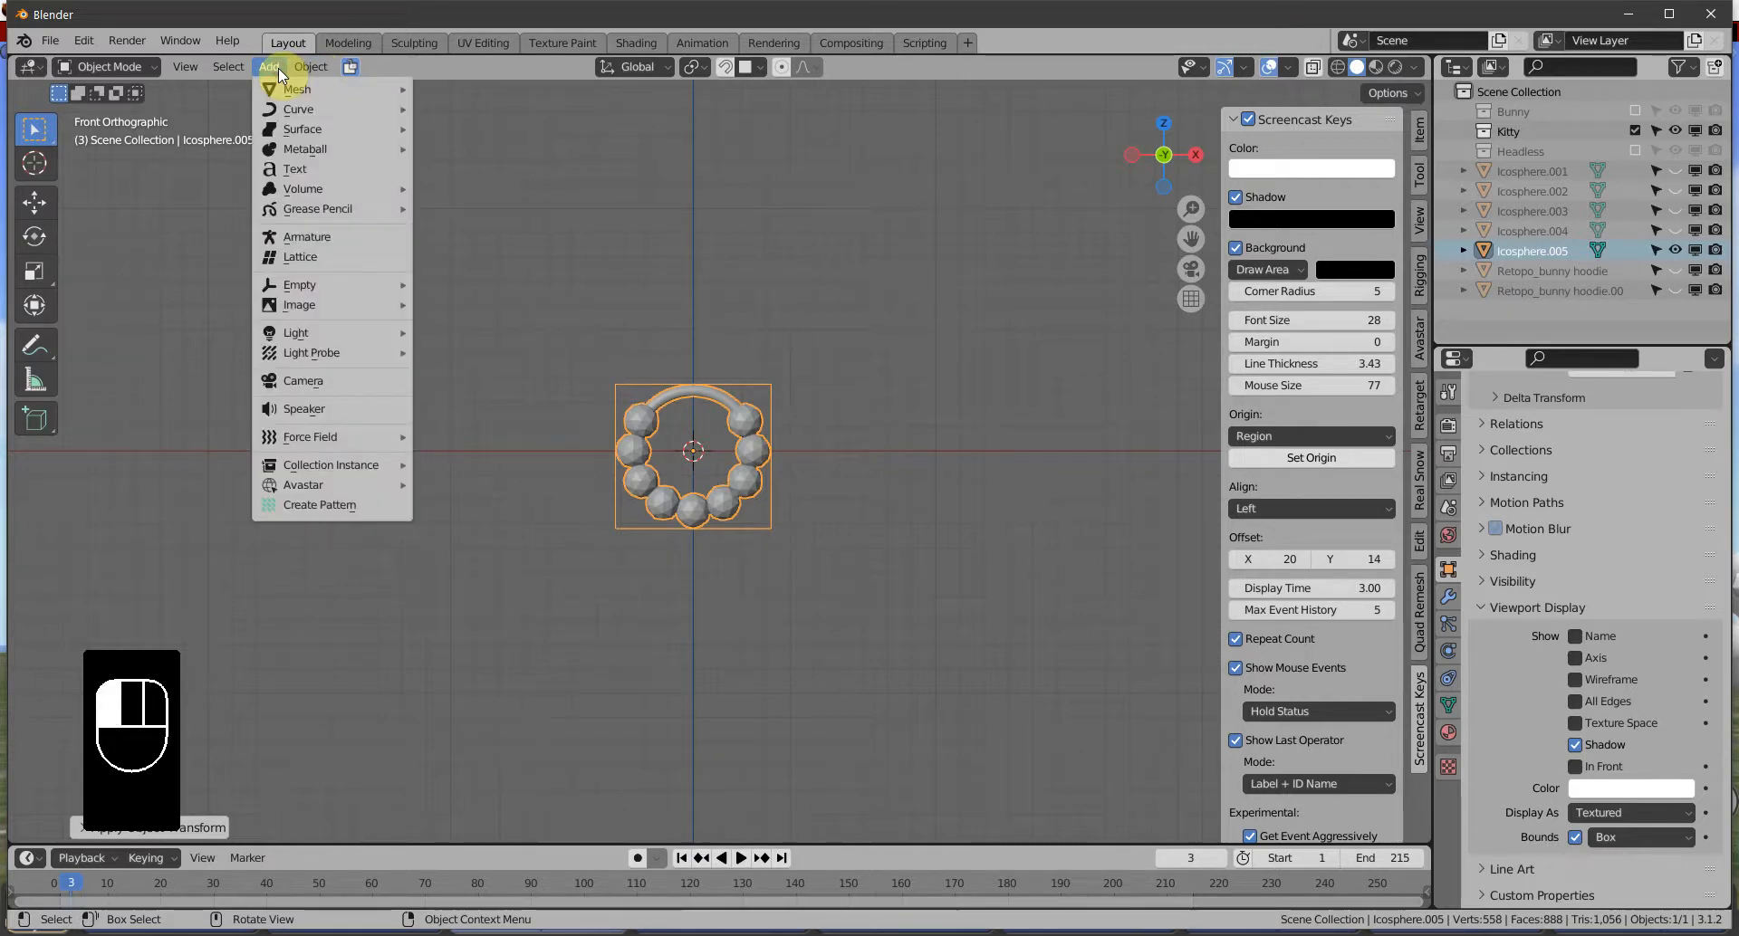
mouse_move(285, 89)
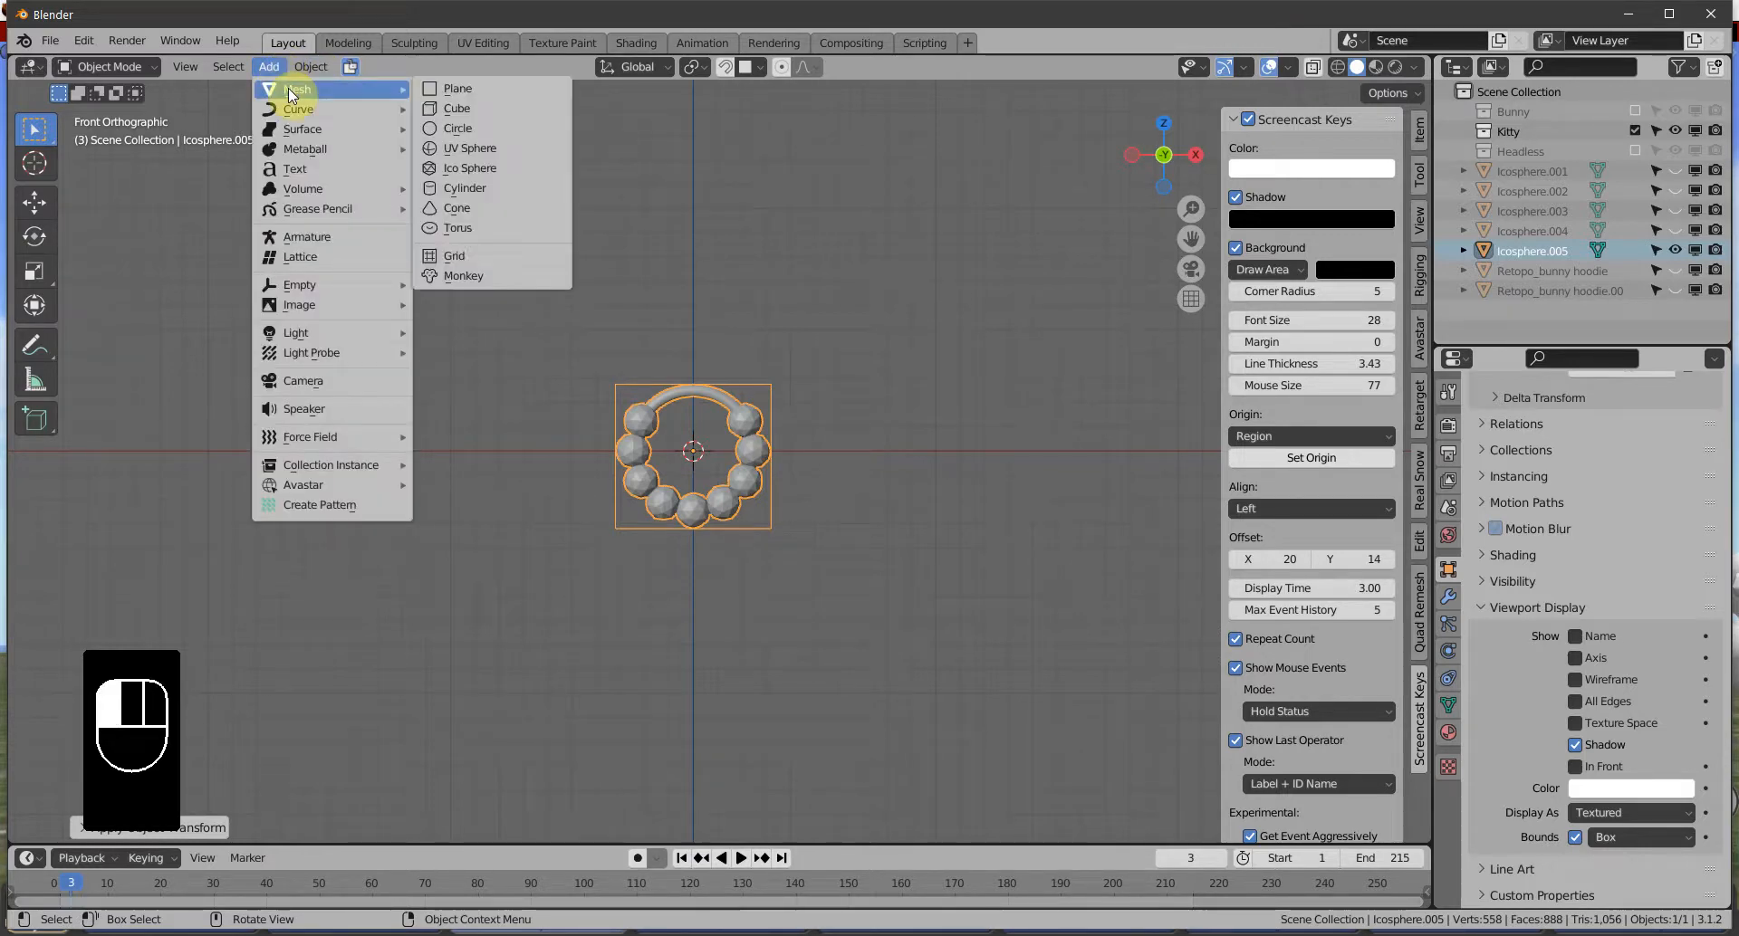
click(509, 107)
scroll(760, 340, down, 4)
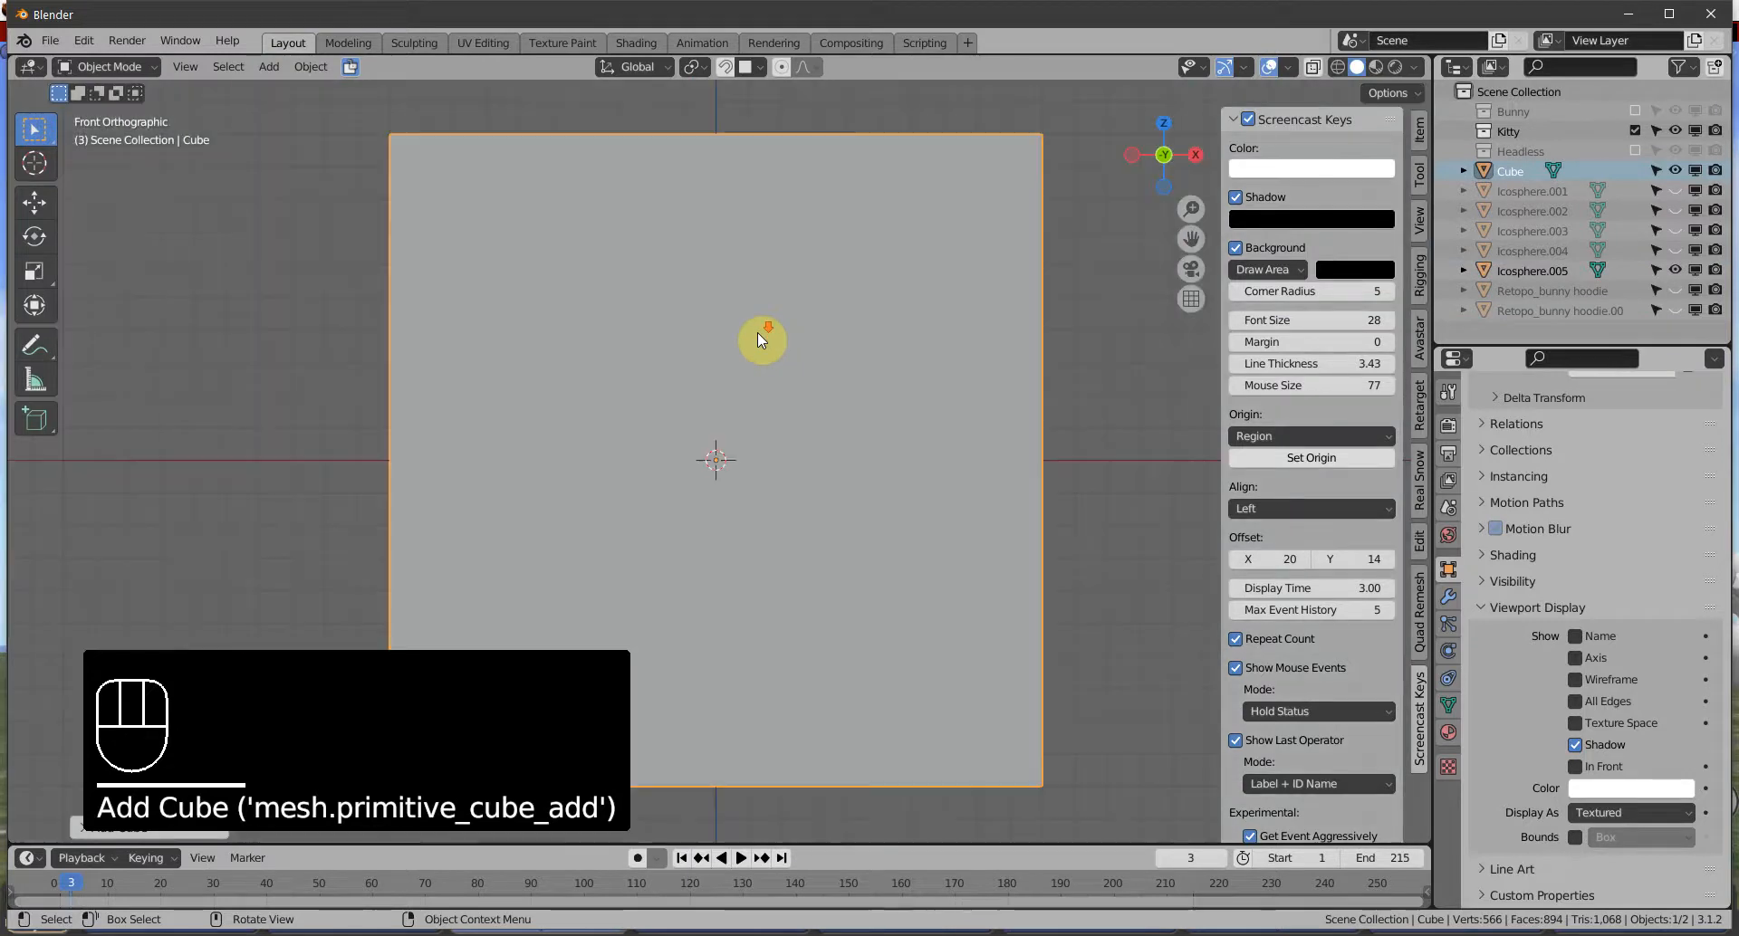
scroll(801, 419, down, 1)
scroll(801, 419, up, 2)
scroll(801, 420, down, 1)
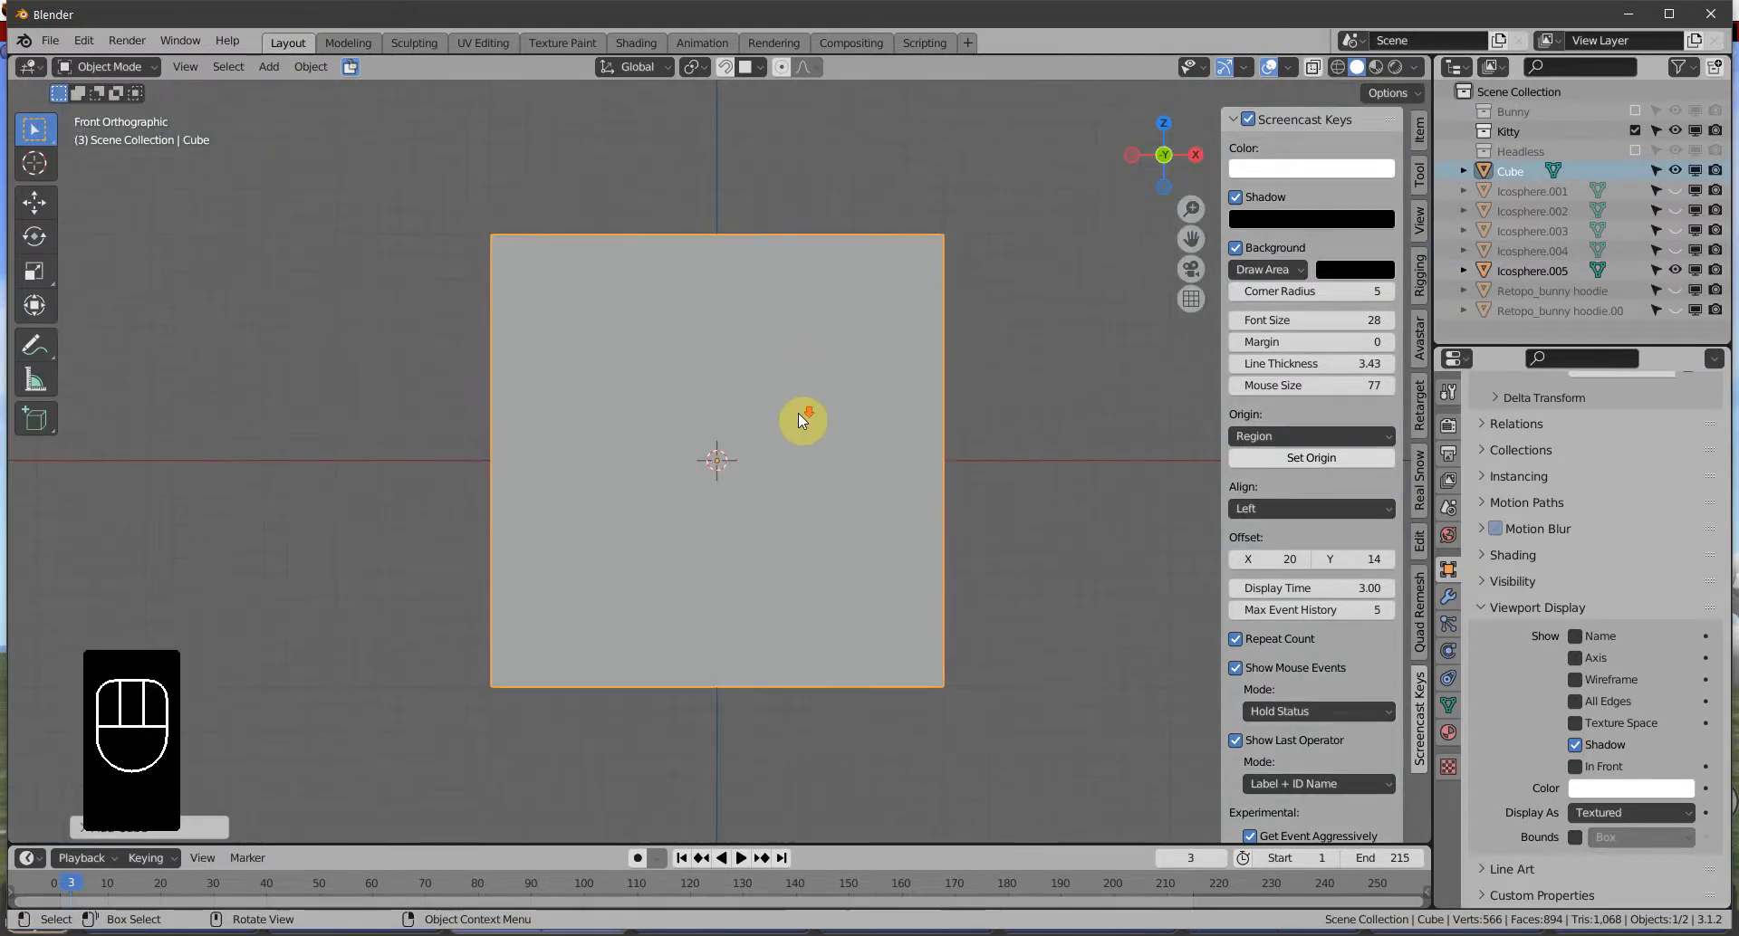
scroll(800, 419, up, 1)
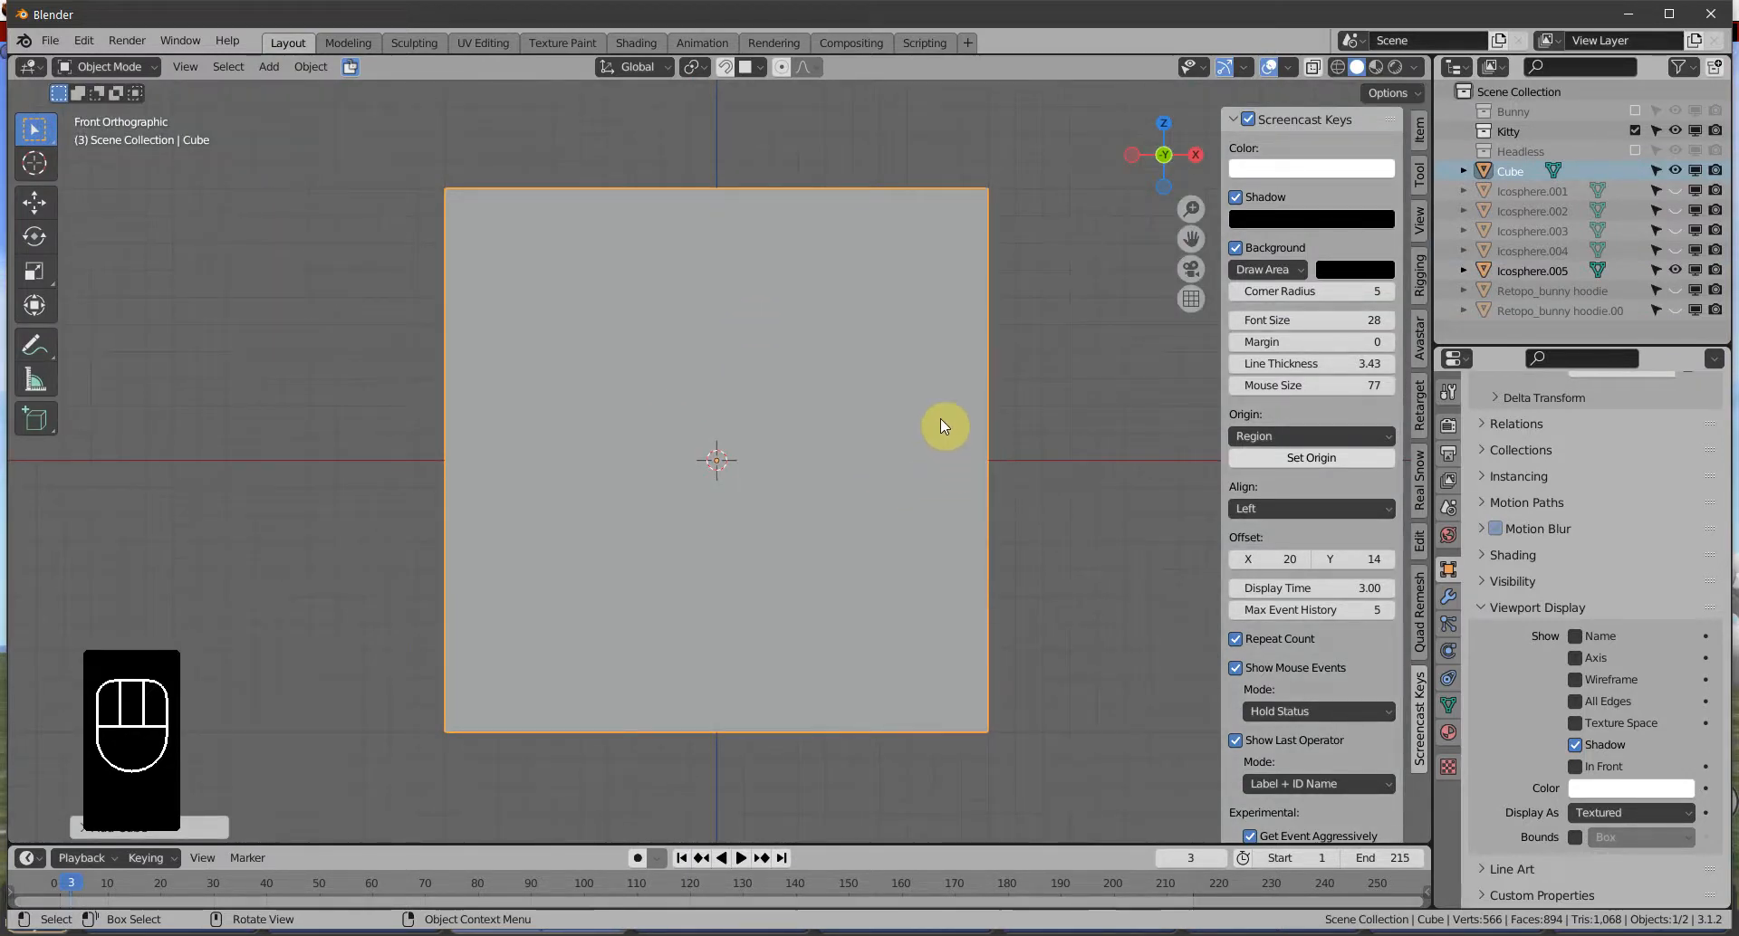
Enter Edit Mode on the cube and enable X-ray so the ring inside can be seen
click(143, 68)
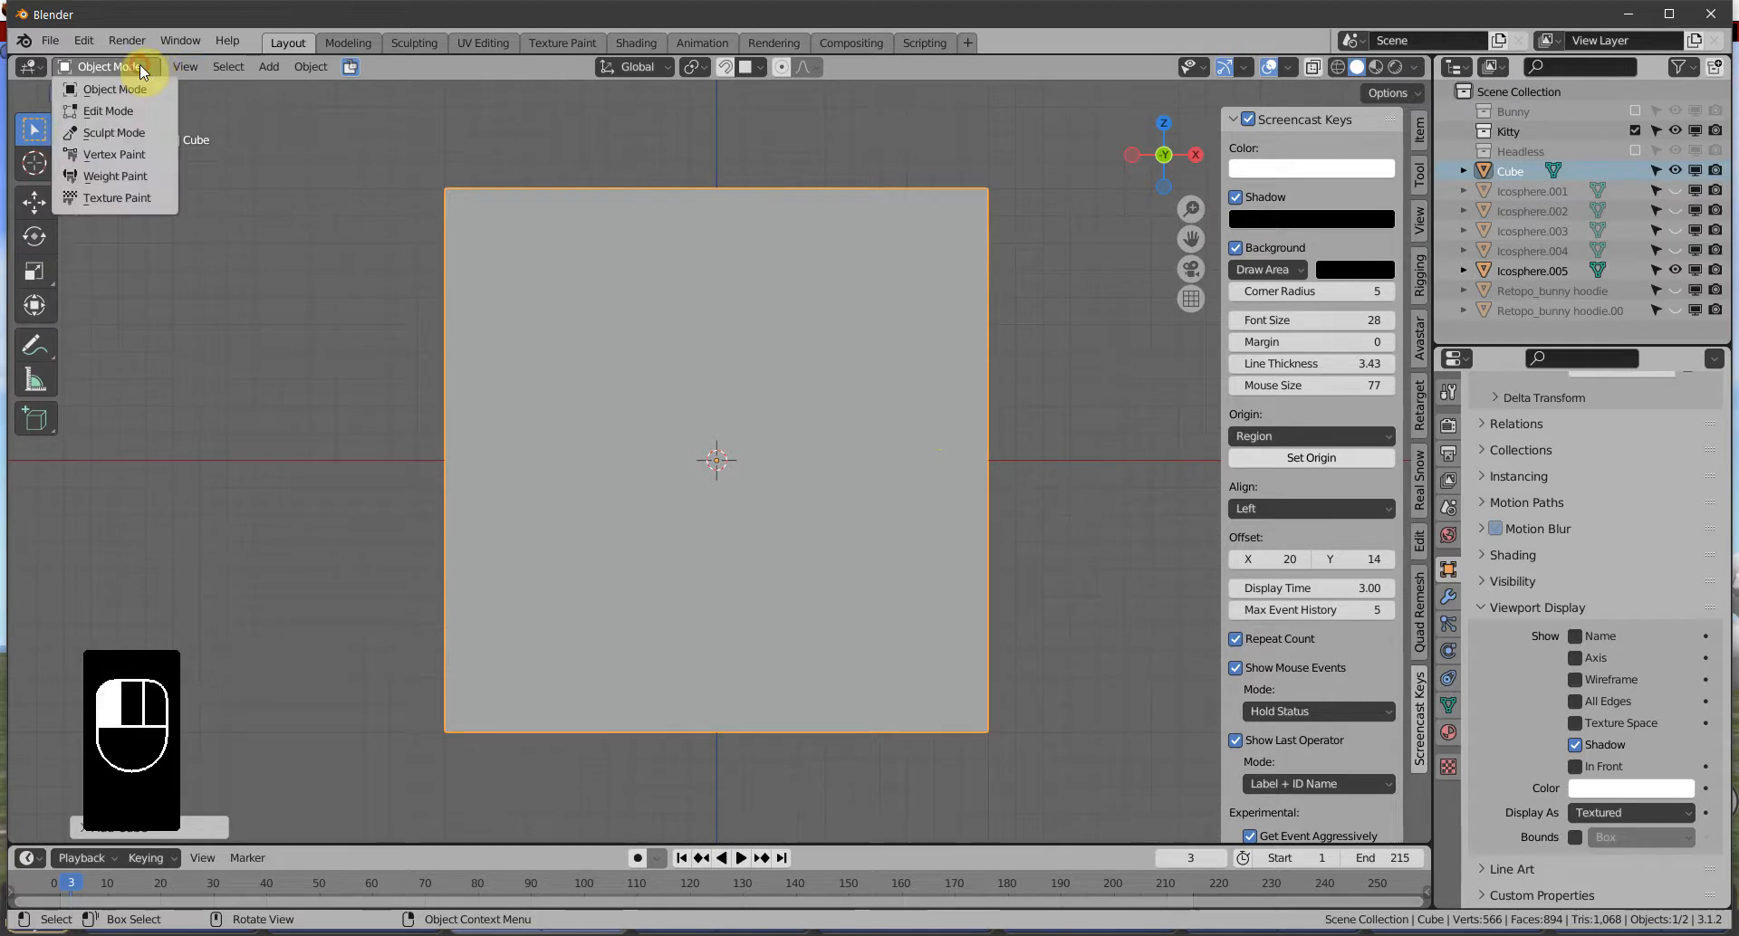
click(124, 108)
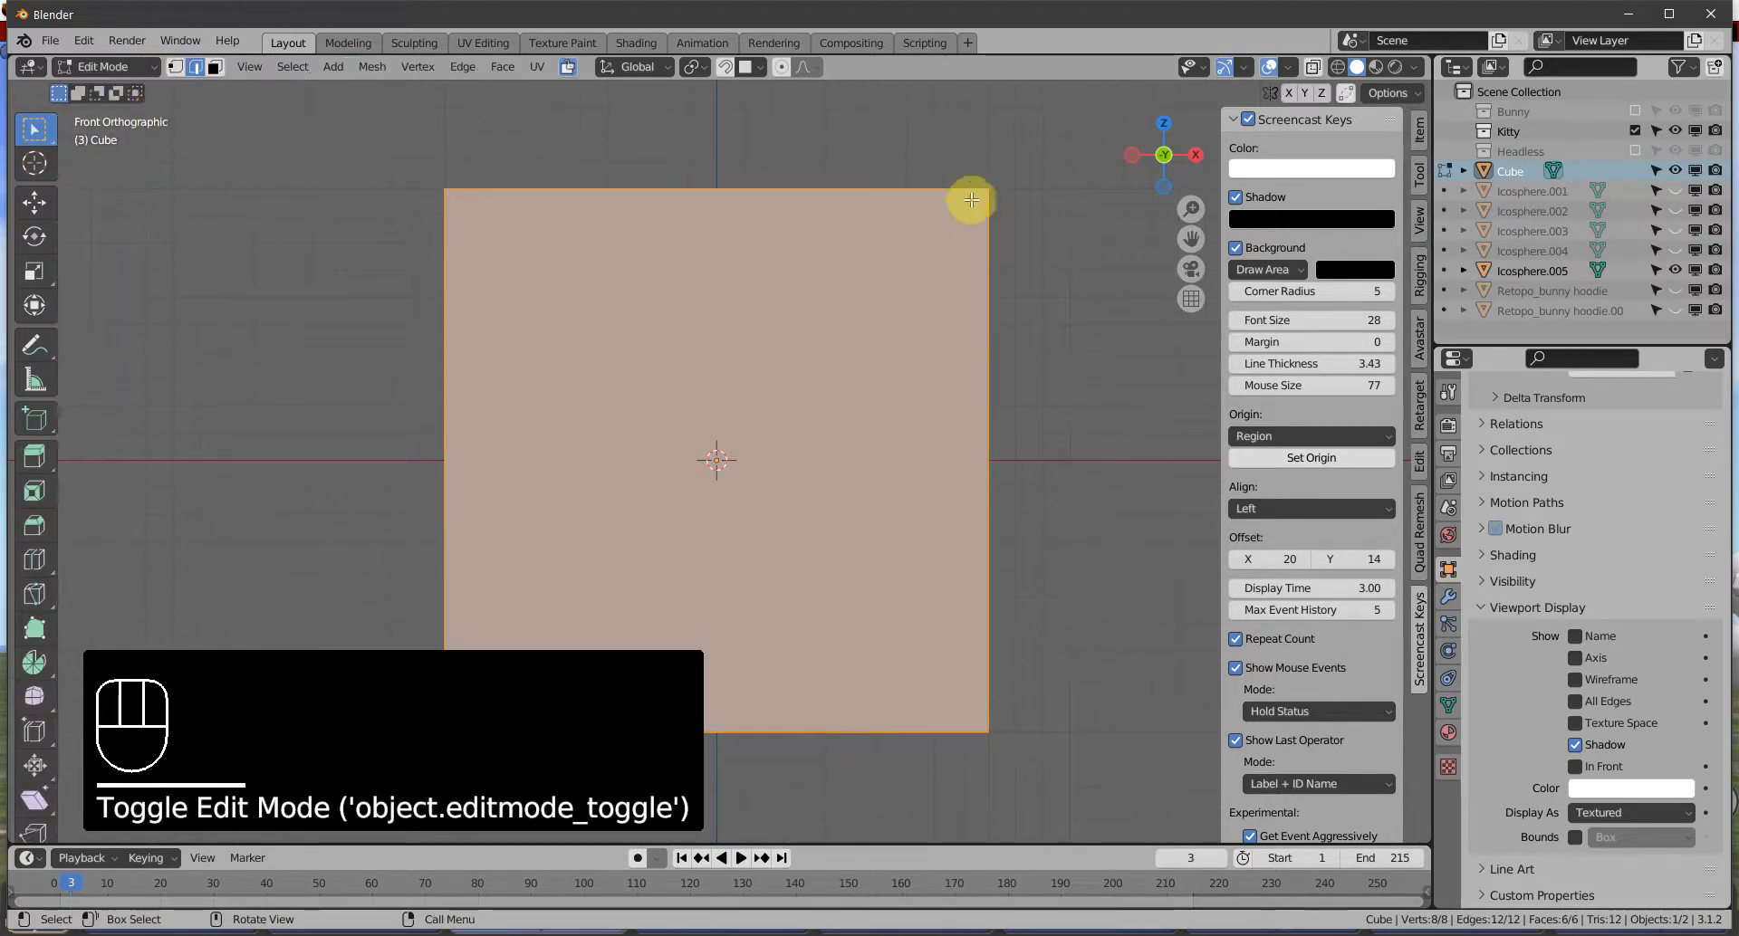
click(1313, 68)
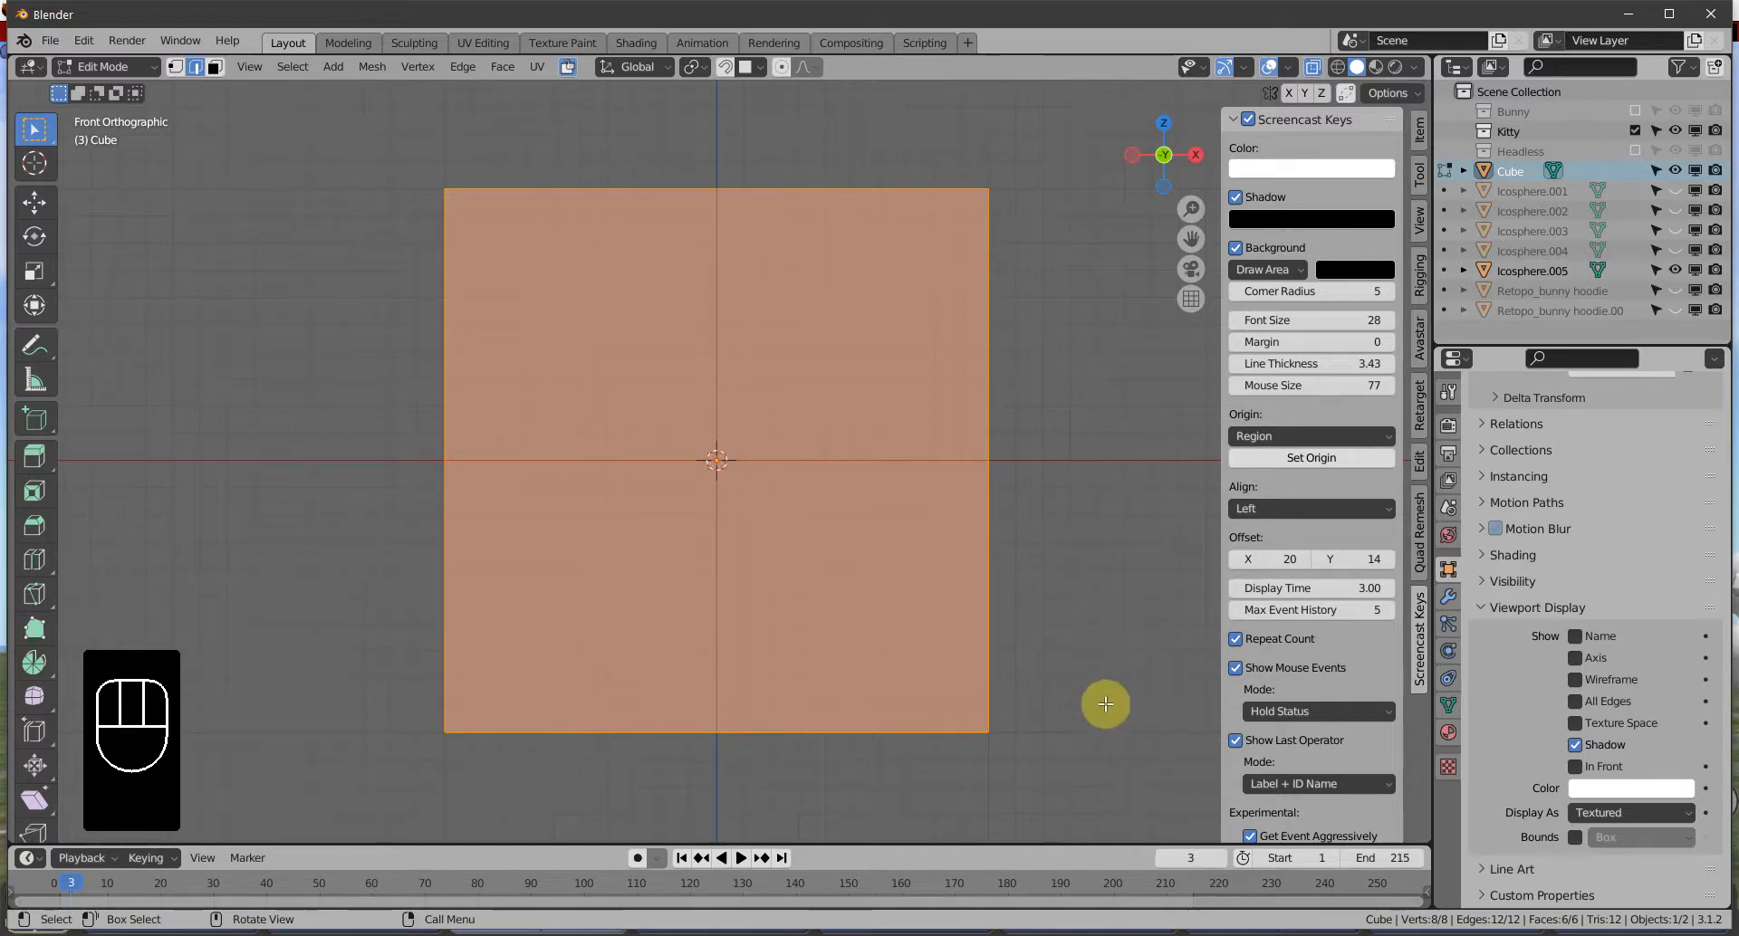
Scale the whole cube down uniformly in front view, keeping it well larger than the beaded ring at its centre
key(s)
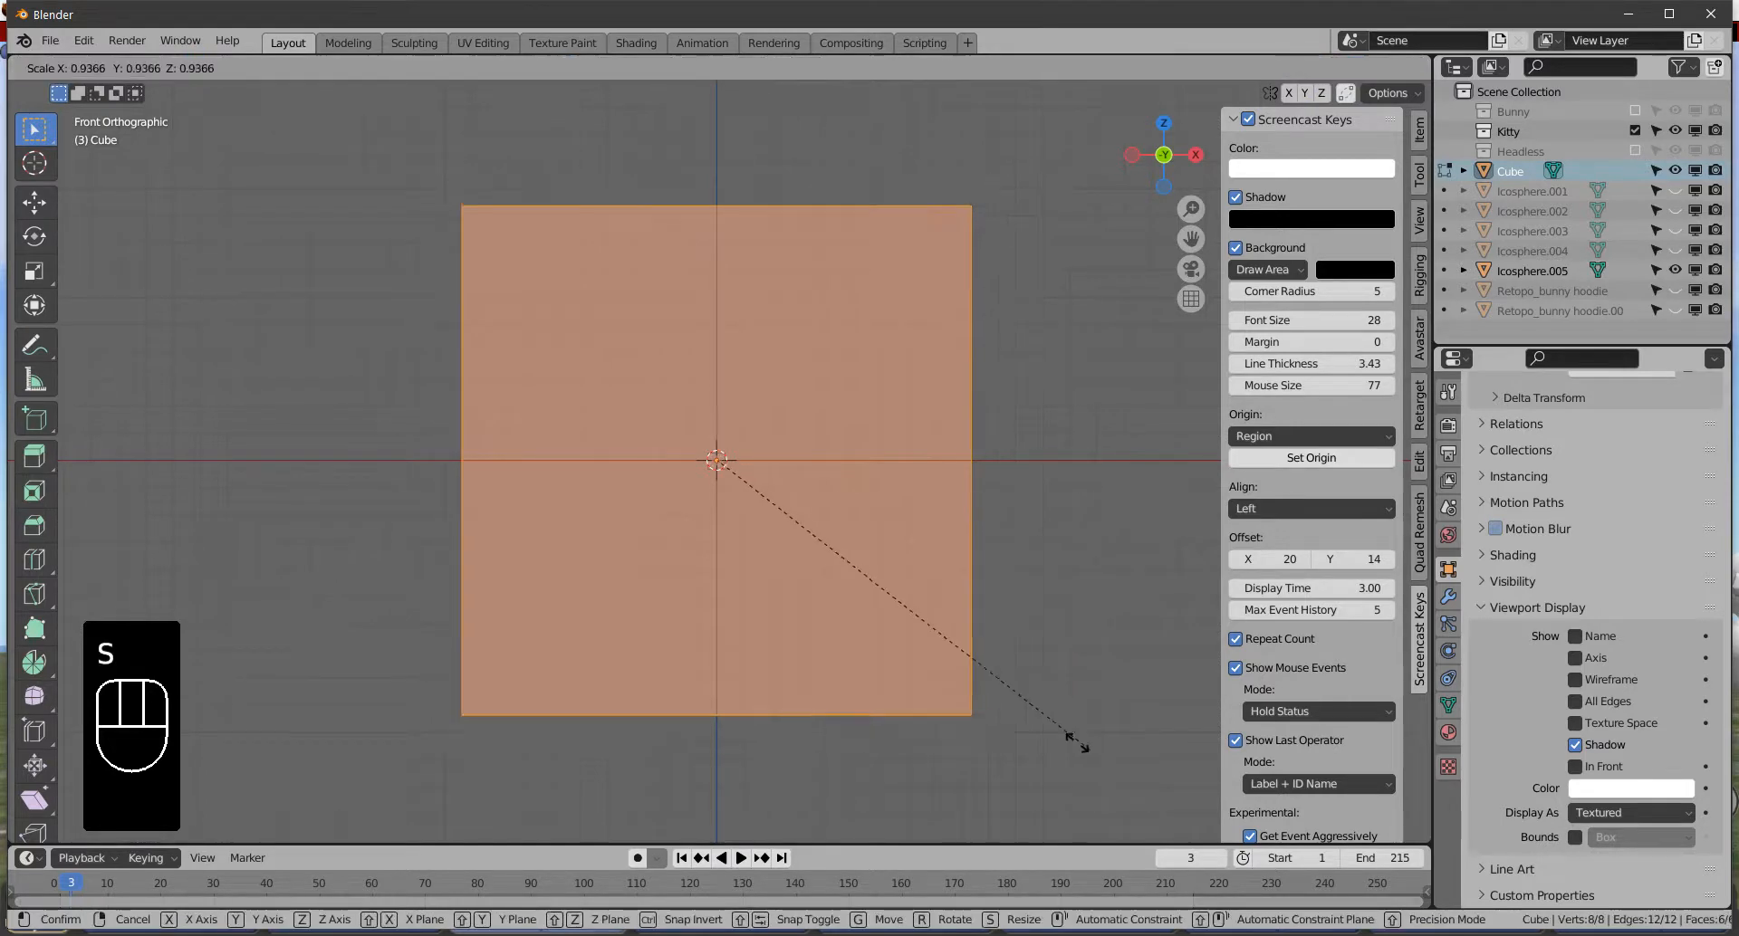
click(892, 617)
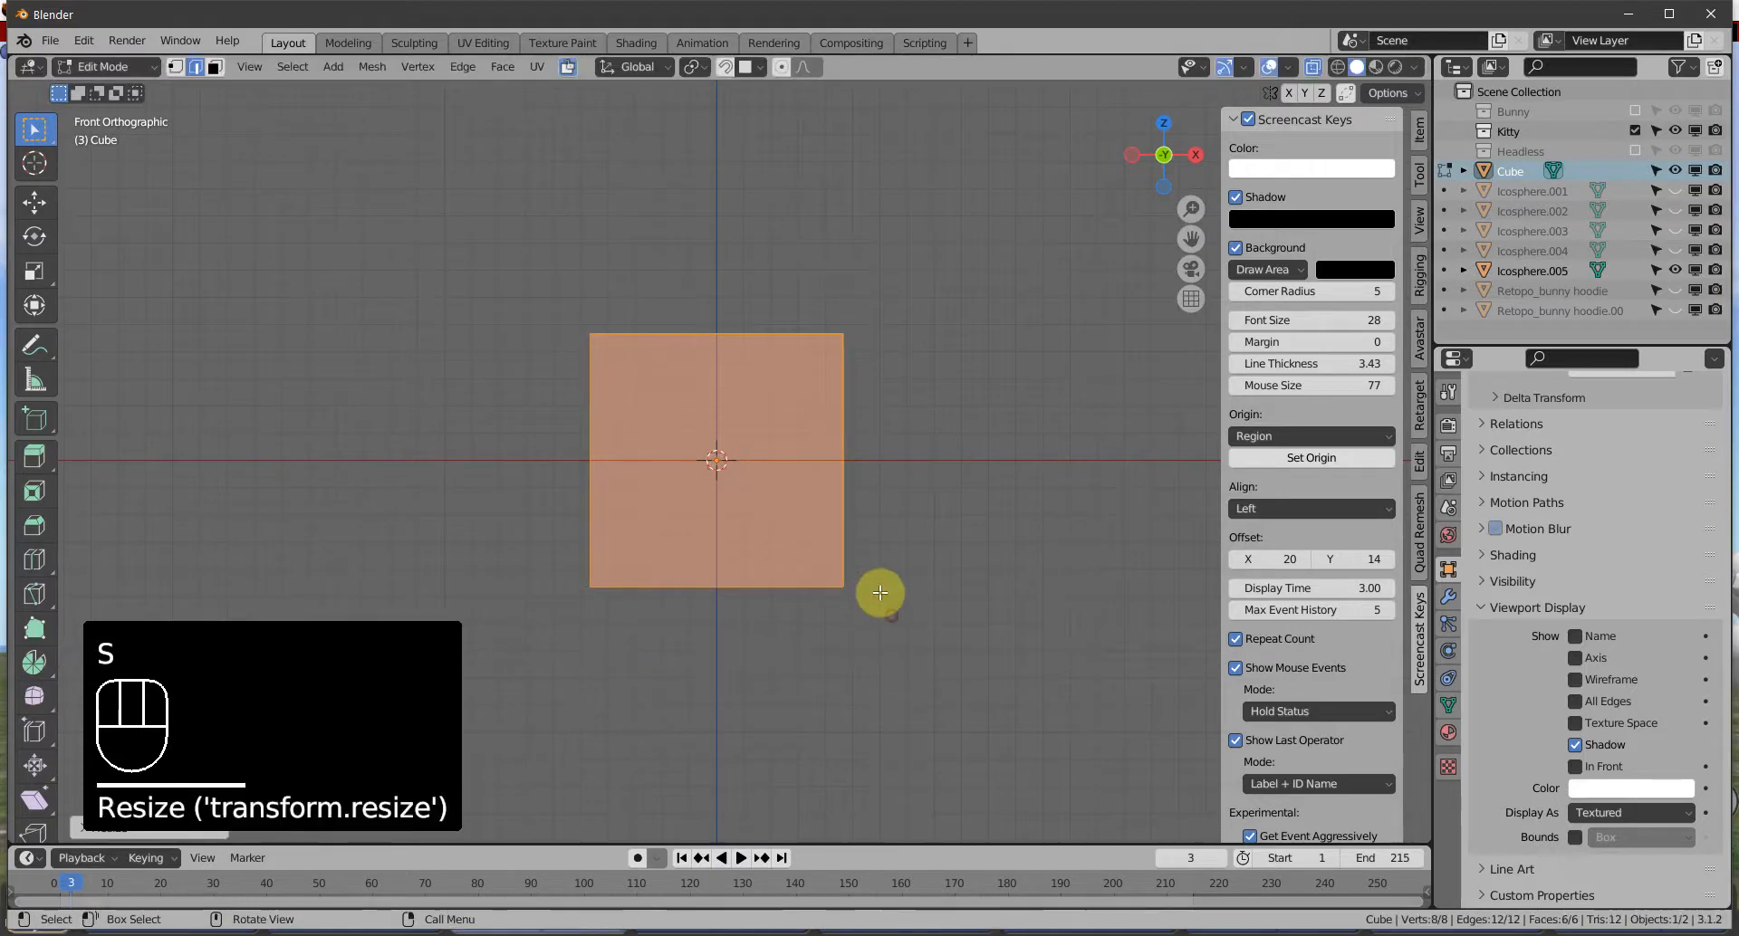
scroll(832, 551, up, 9)
scroll(831, 552, down, 2)
scroll(831, 551, down, 2)
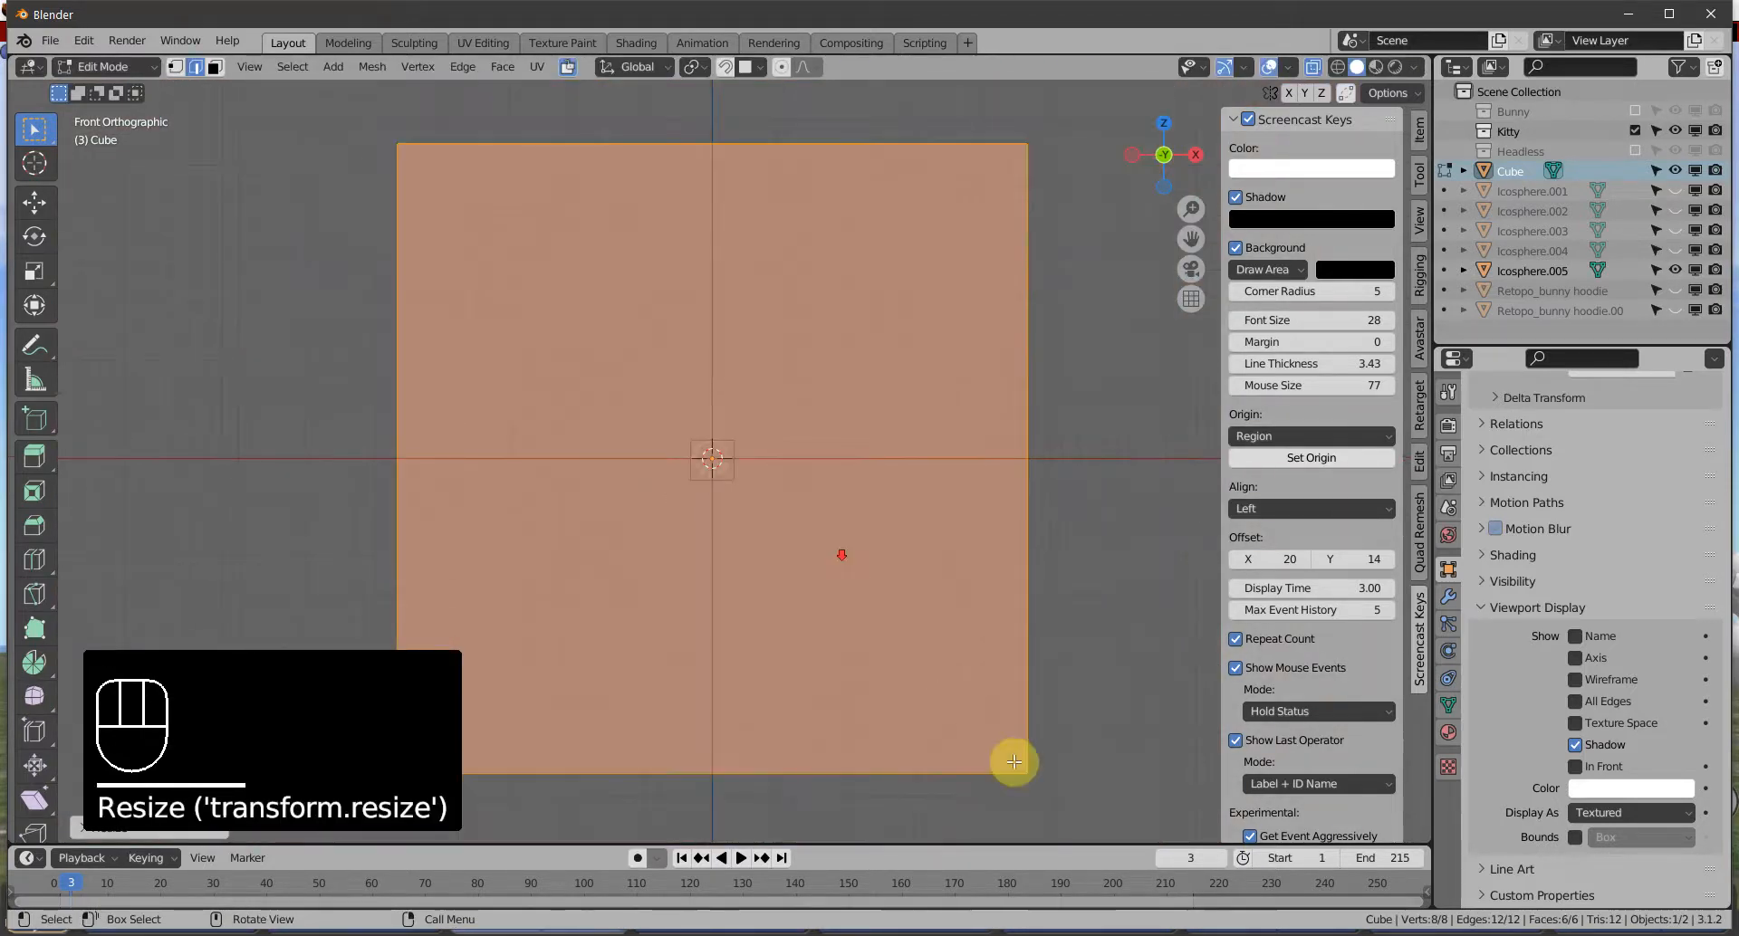
key(s)
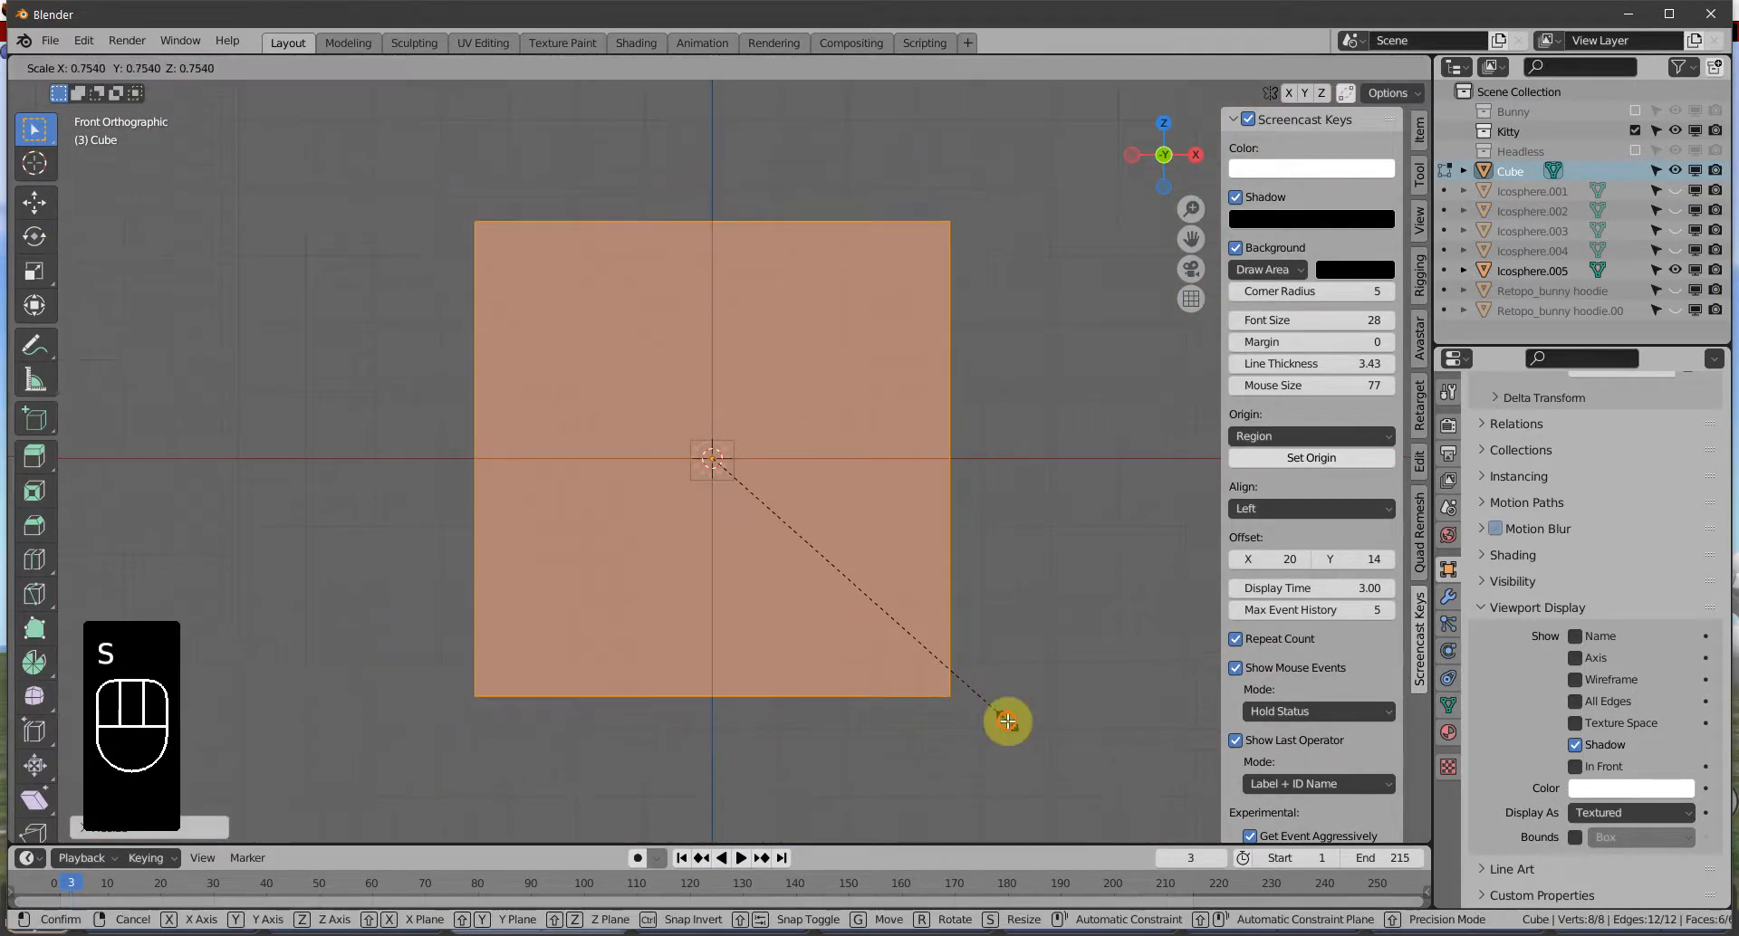
click(1001, 715)
scroll(891, 608, up, 3)
scroll(891, 608, down, 2)
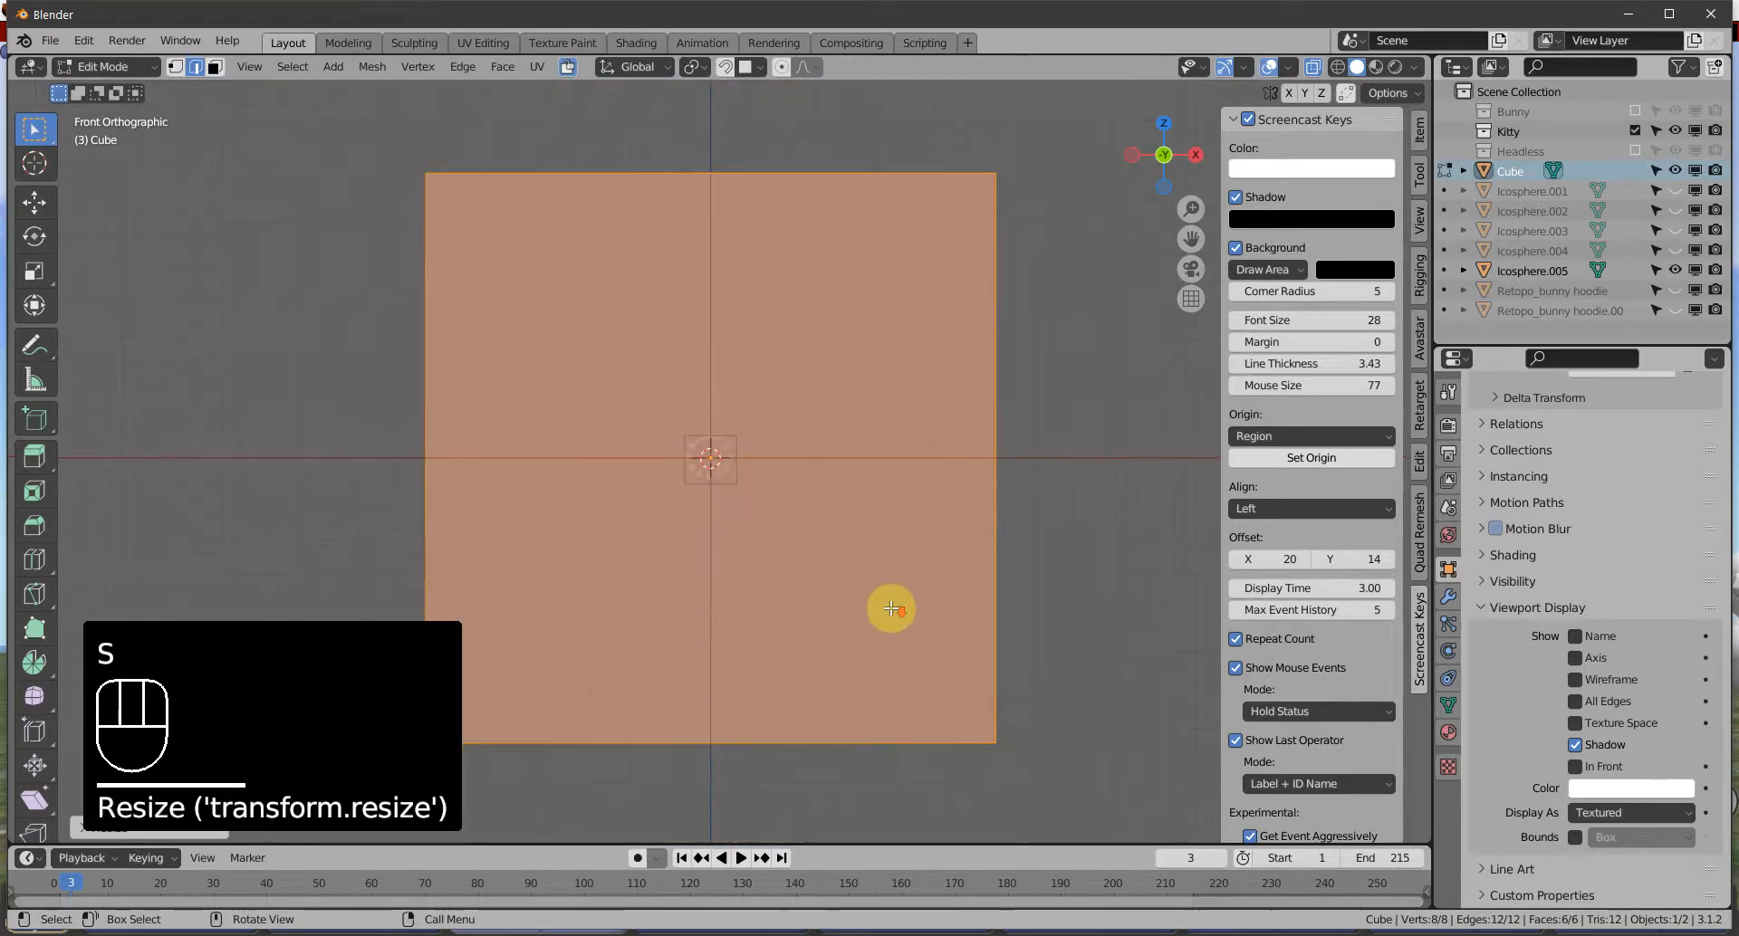
Switch to face selection and apply Edge Split to all the cube's faces so each one becomes separate
click(216, 68)
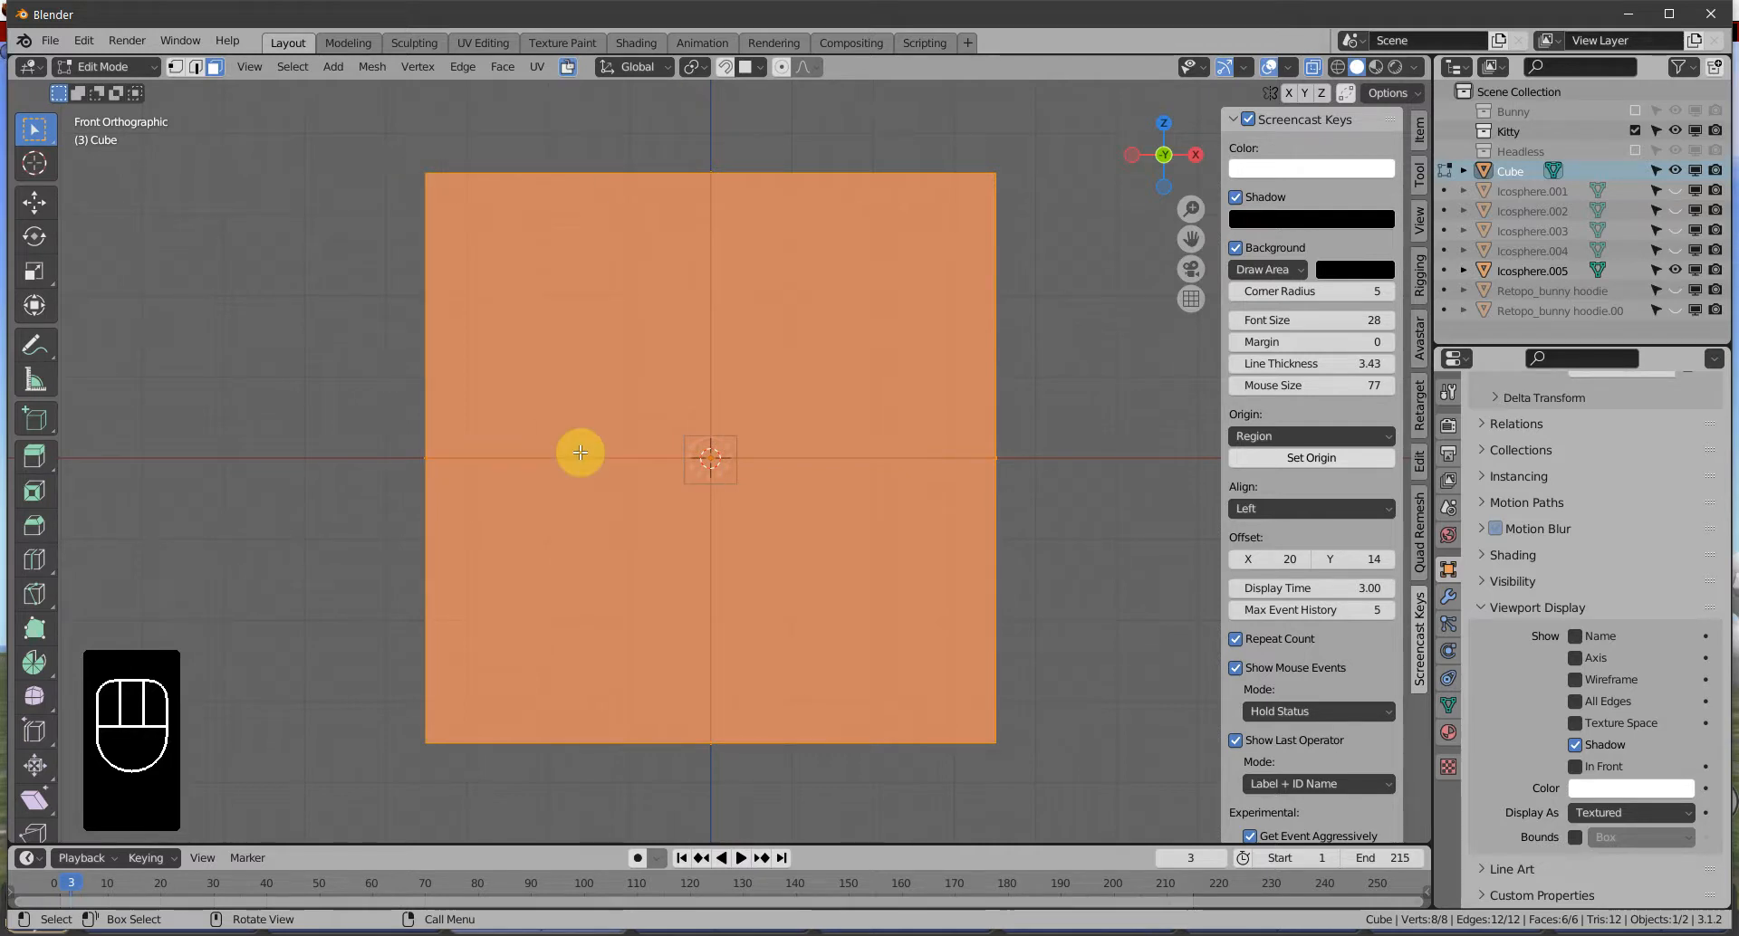
key(F3)
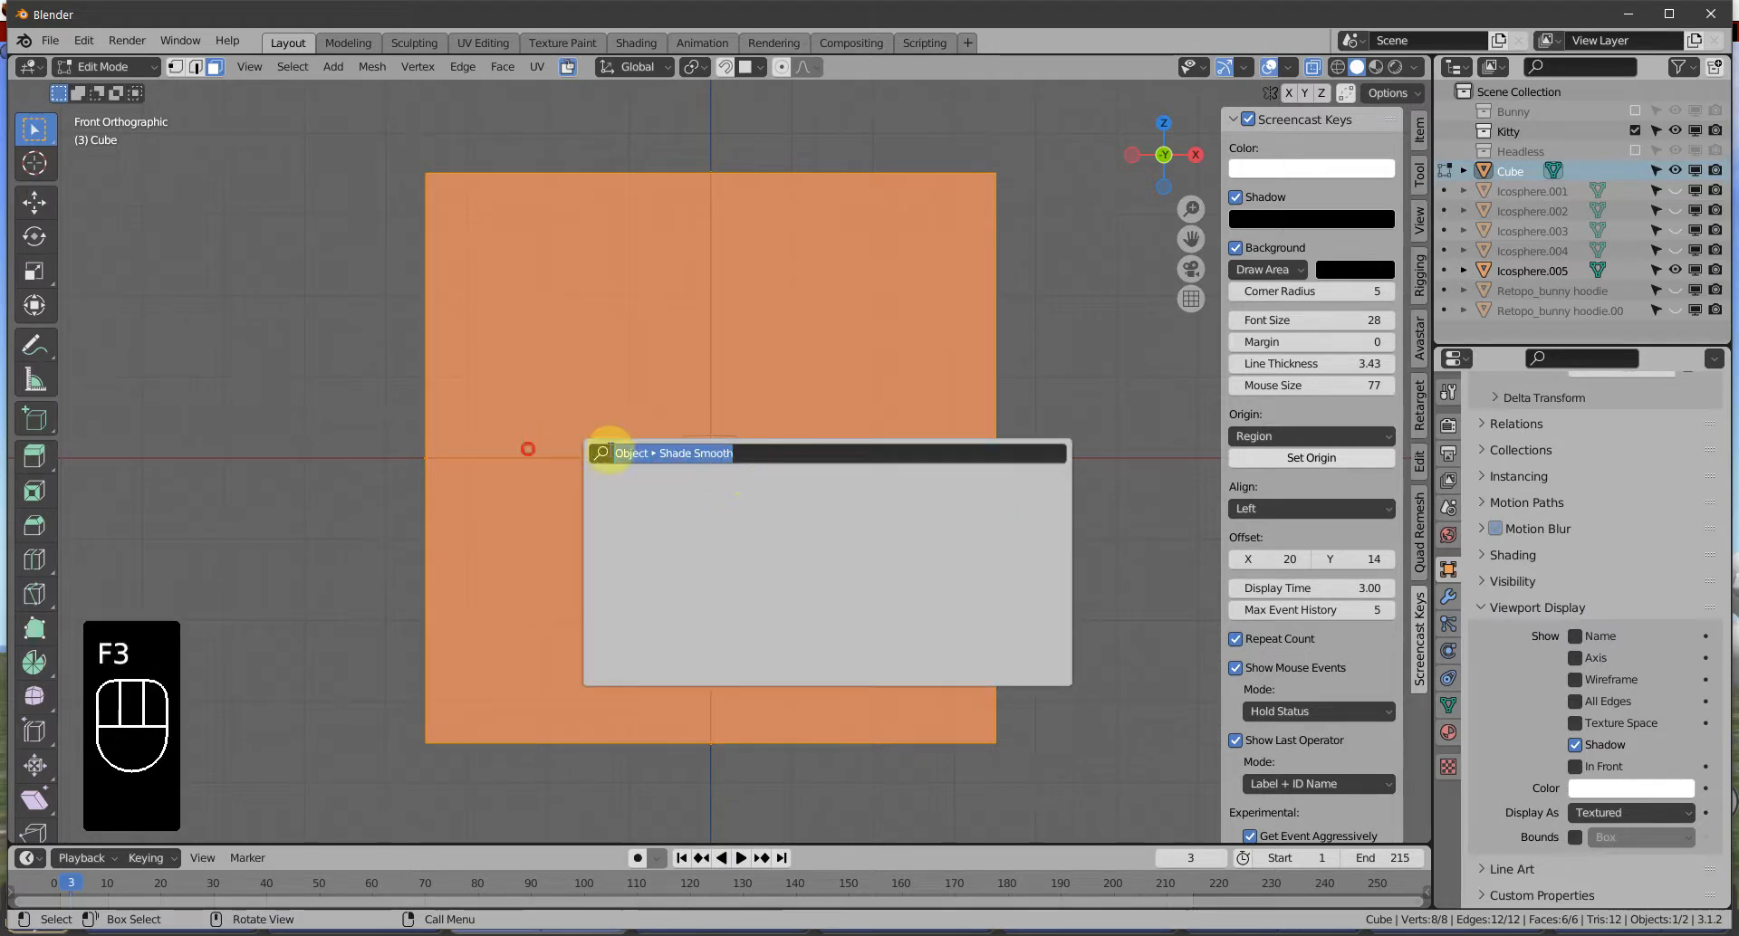
text(E)
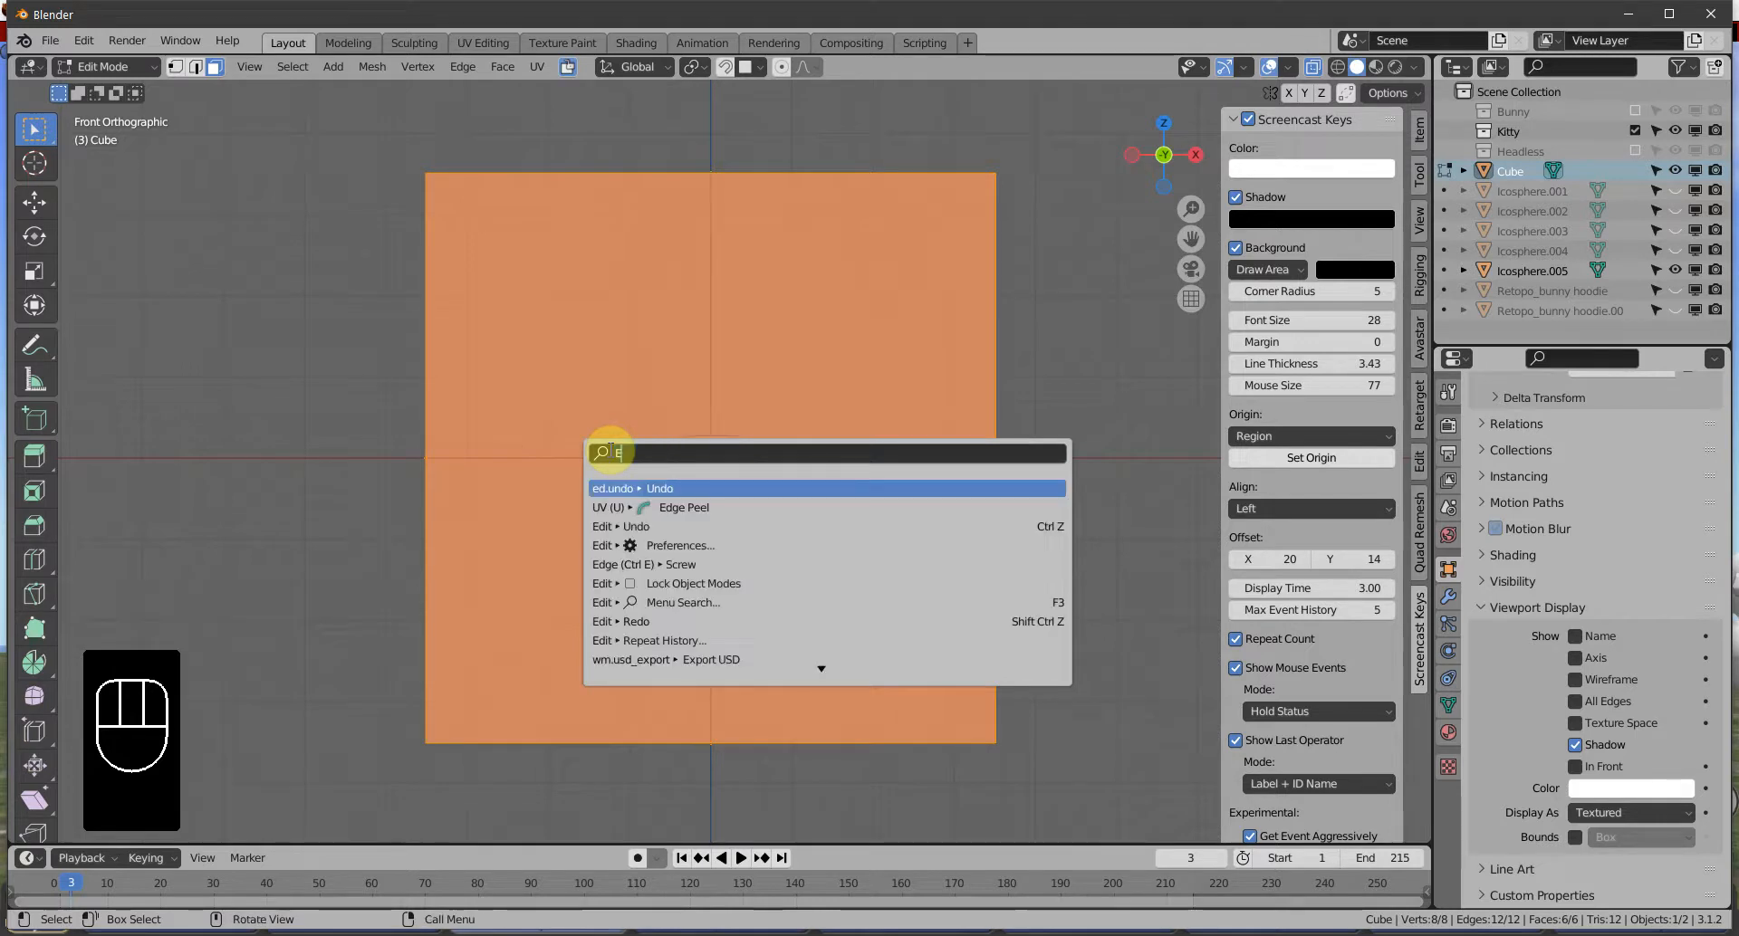
text(dge s)
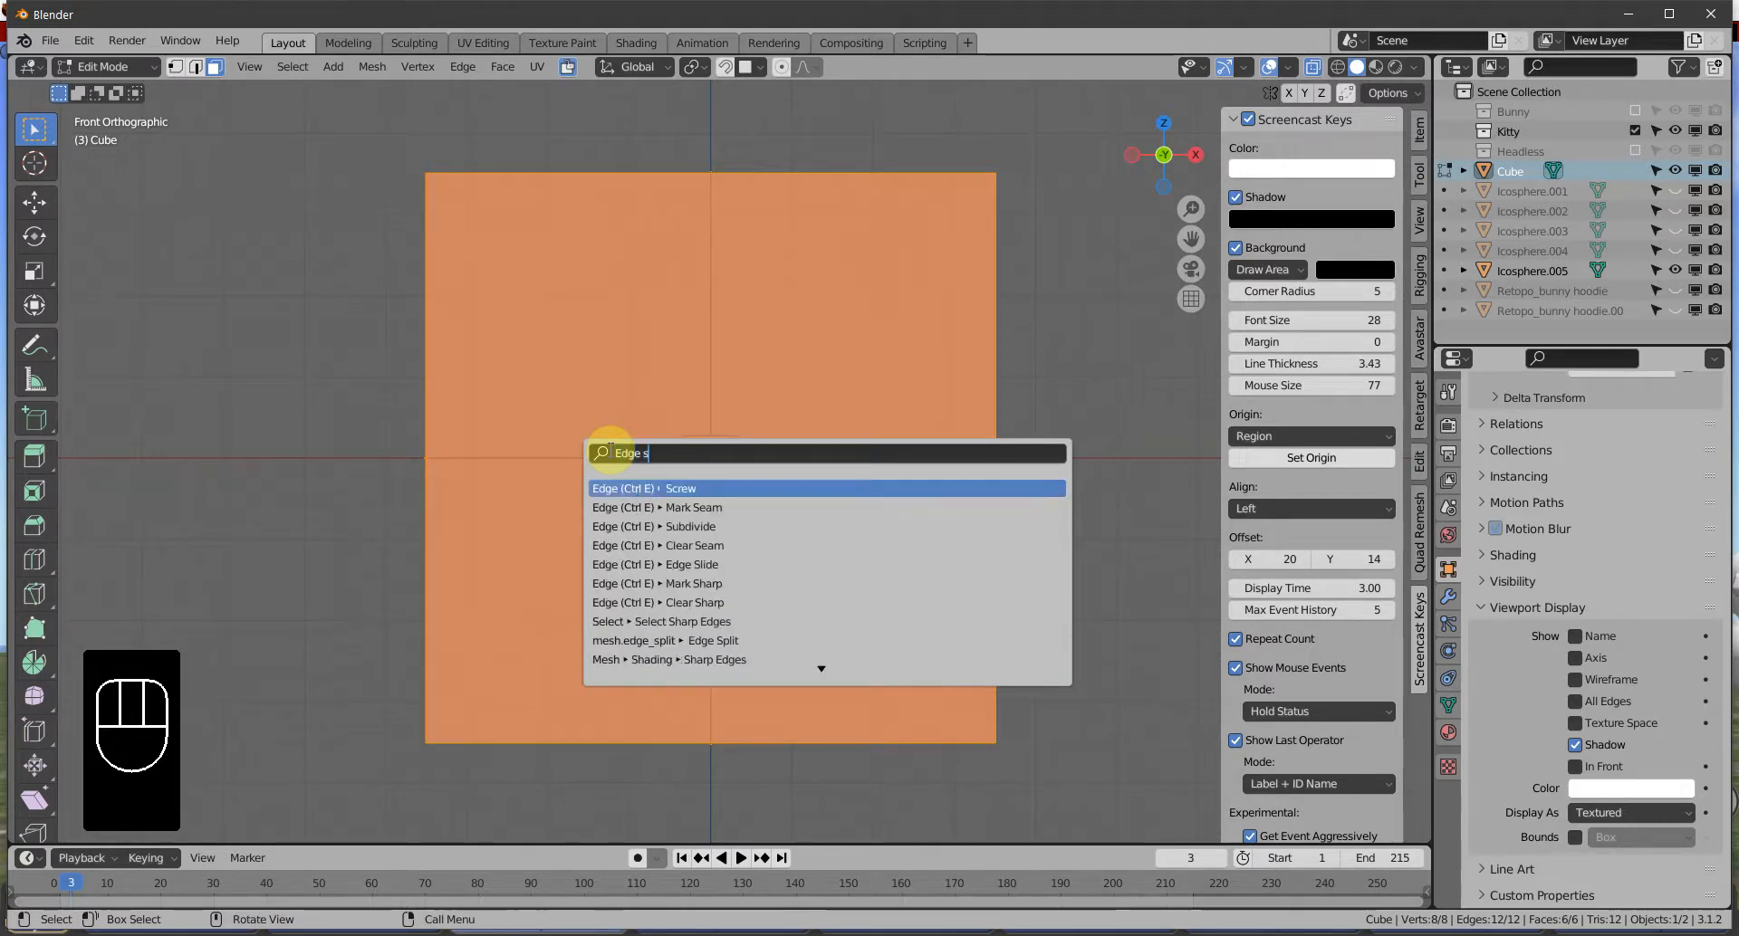
text(plit)
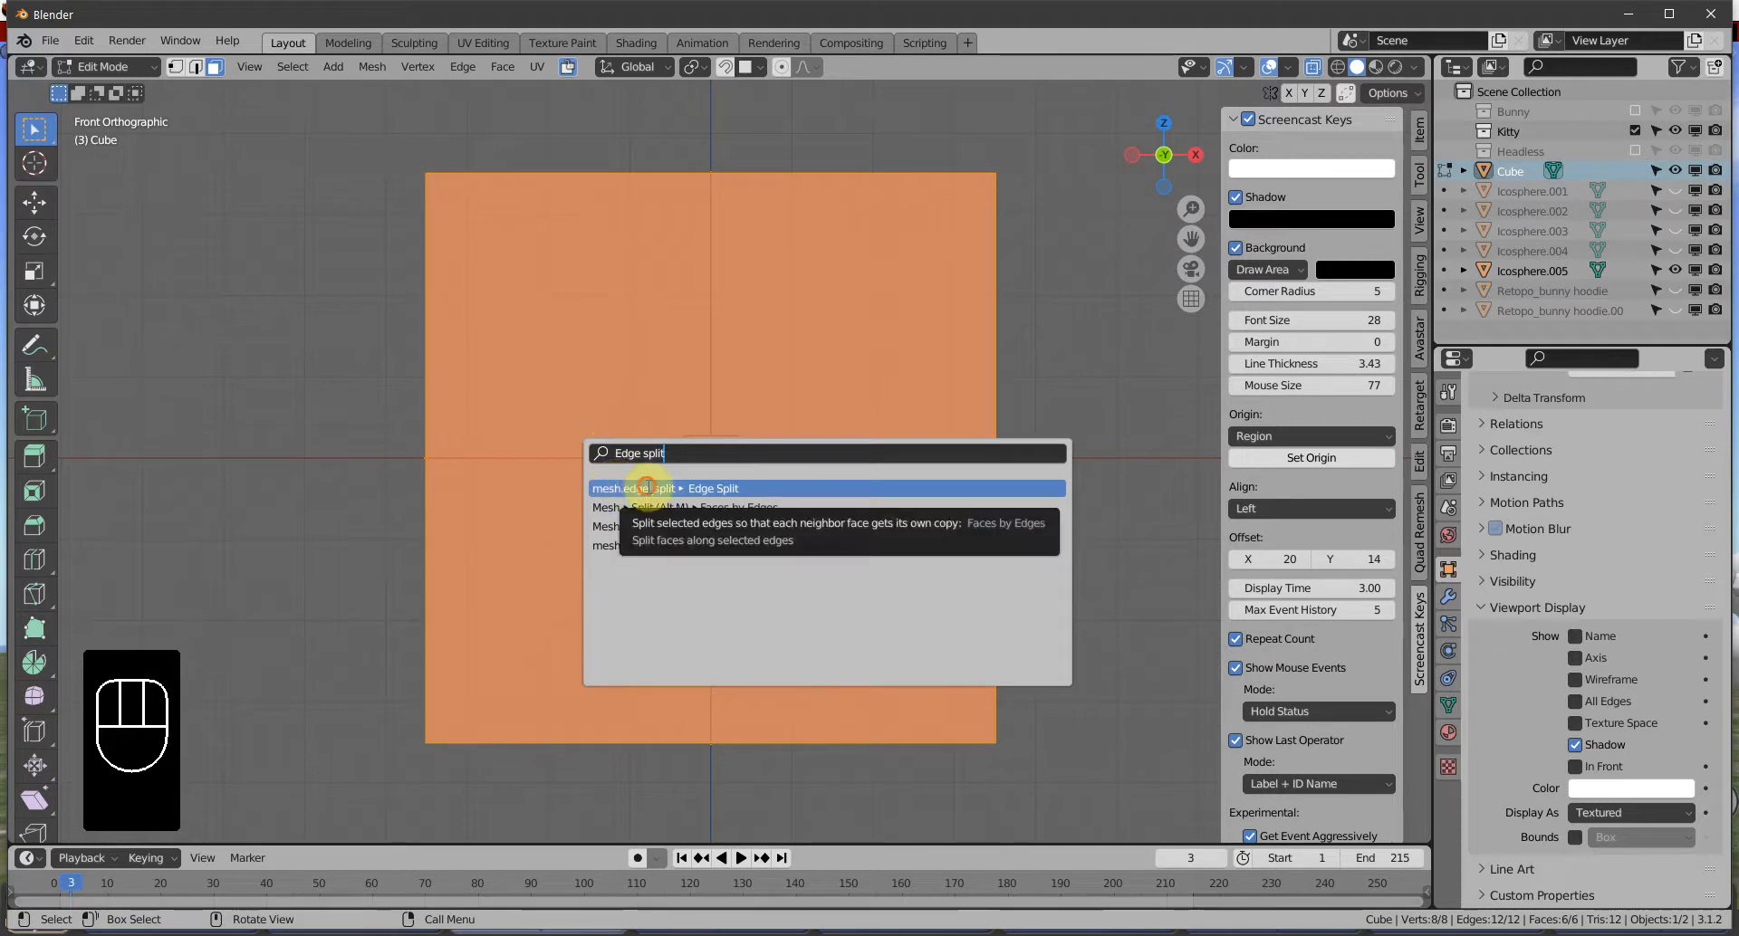
click(647, 488)
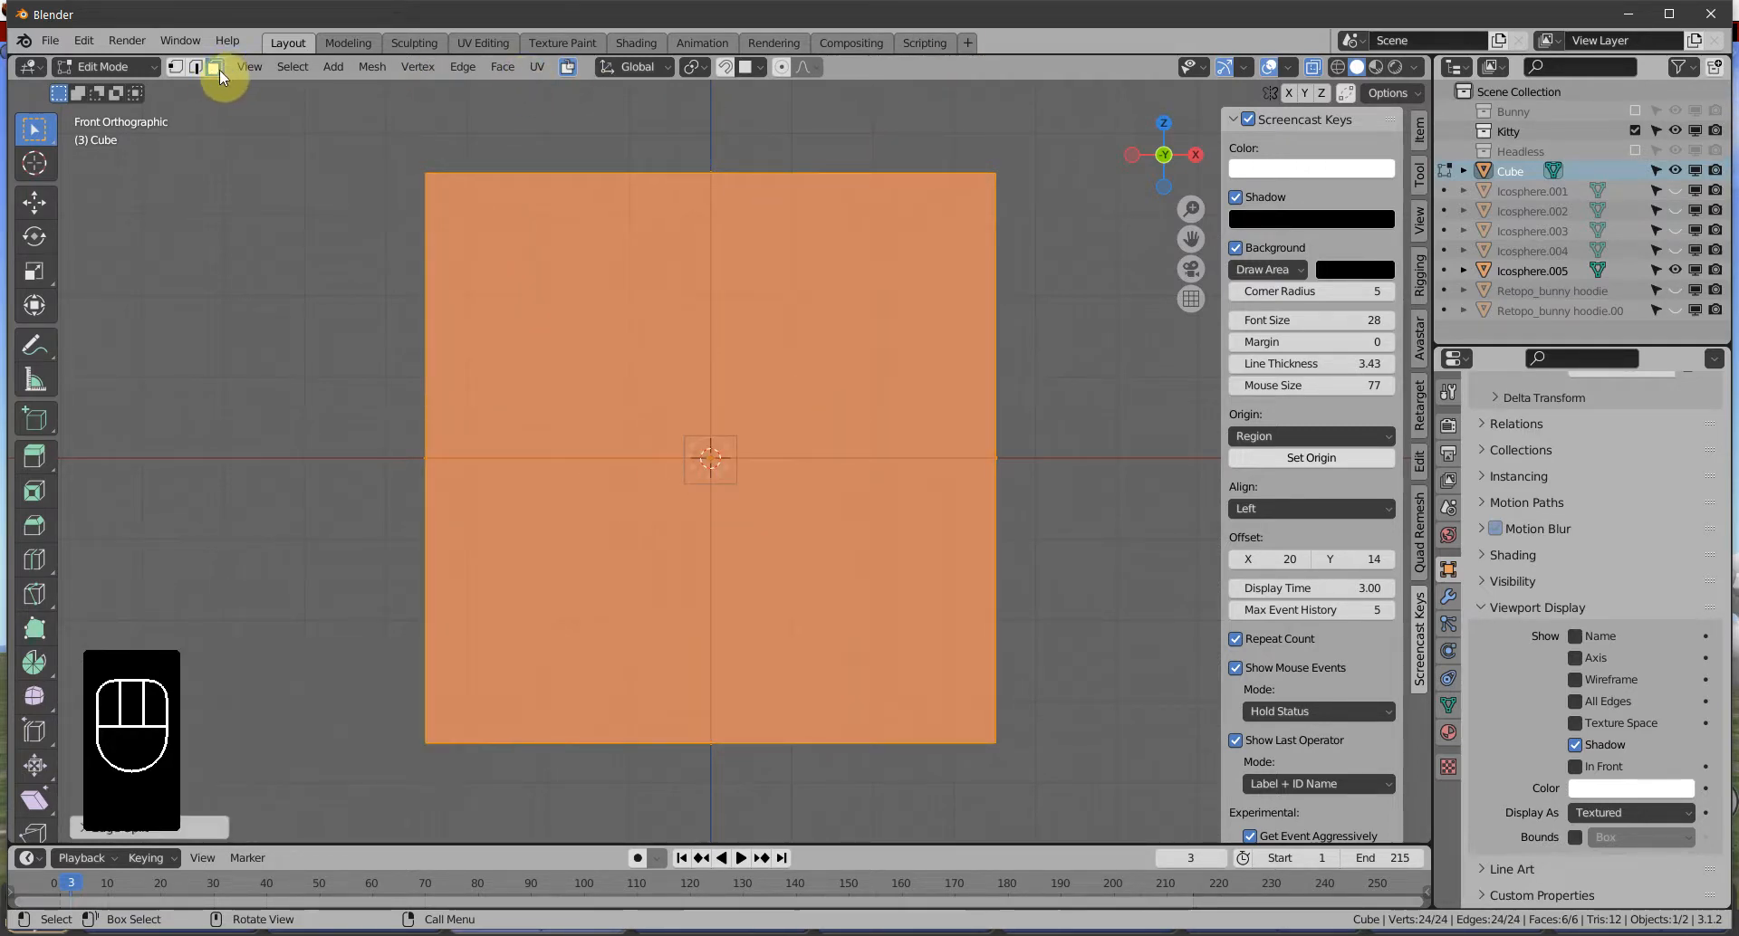
Set the transform pivot point to Individual Origins and scale the six cube faces down to about 0.034
click(707, 67)
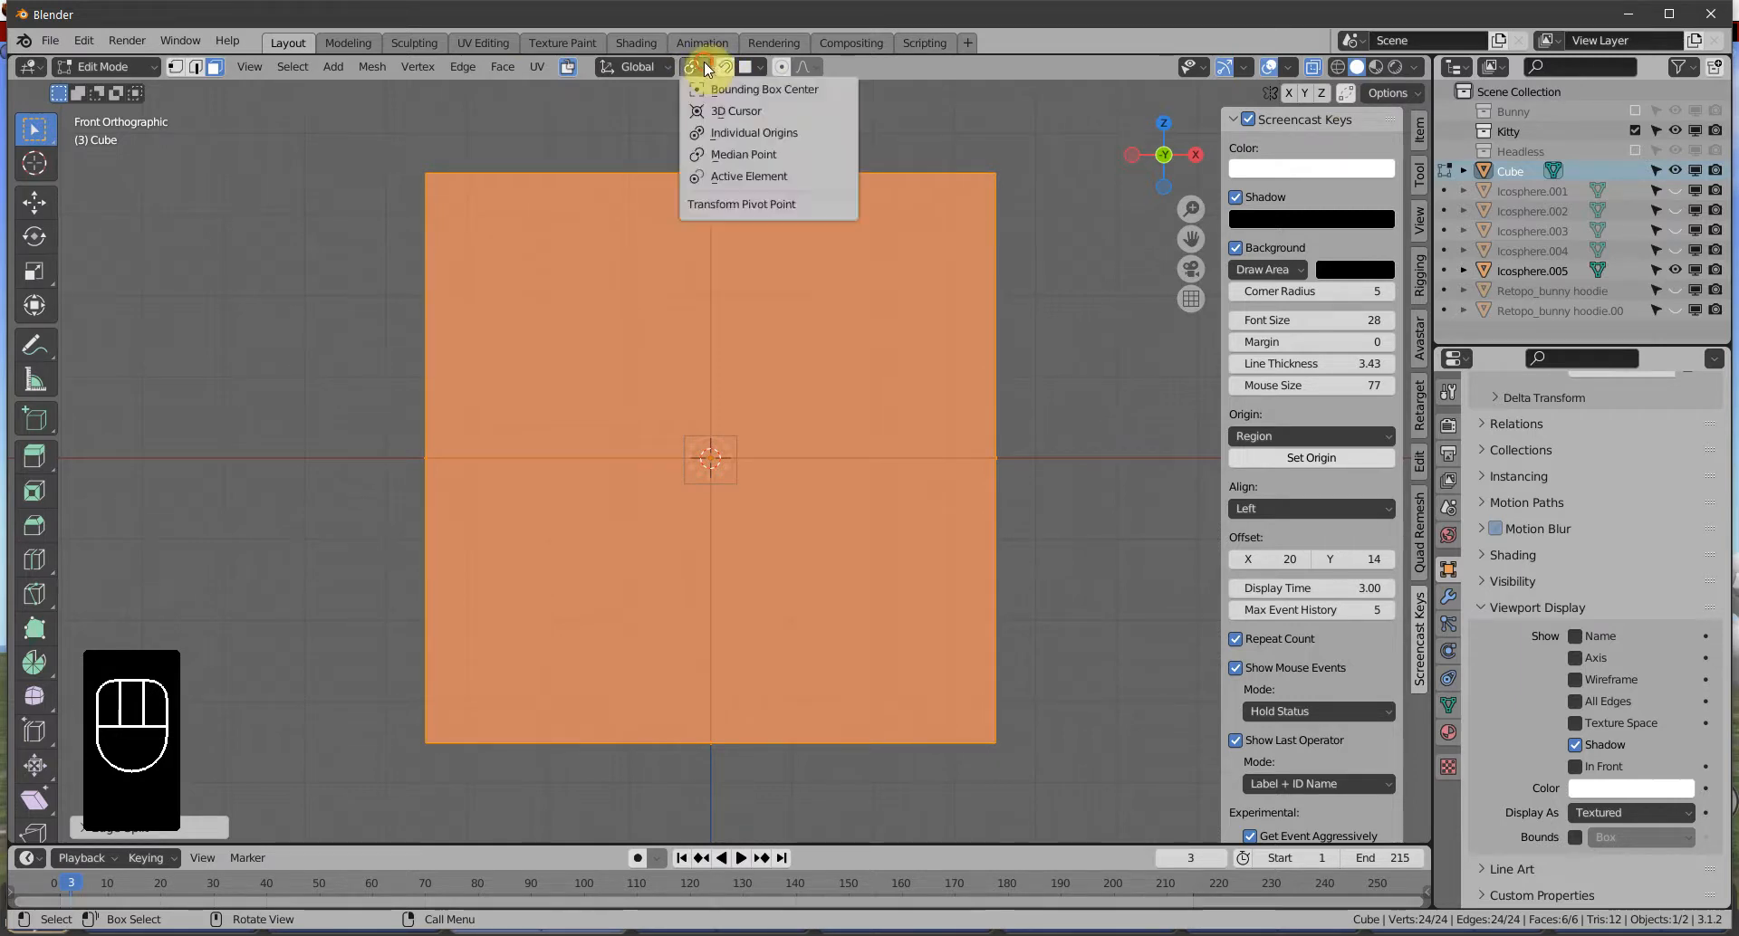
click(750, 136)
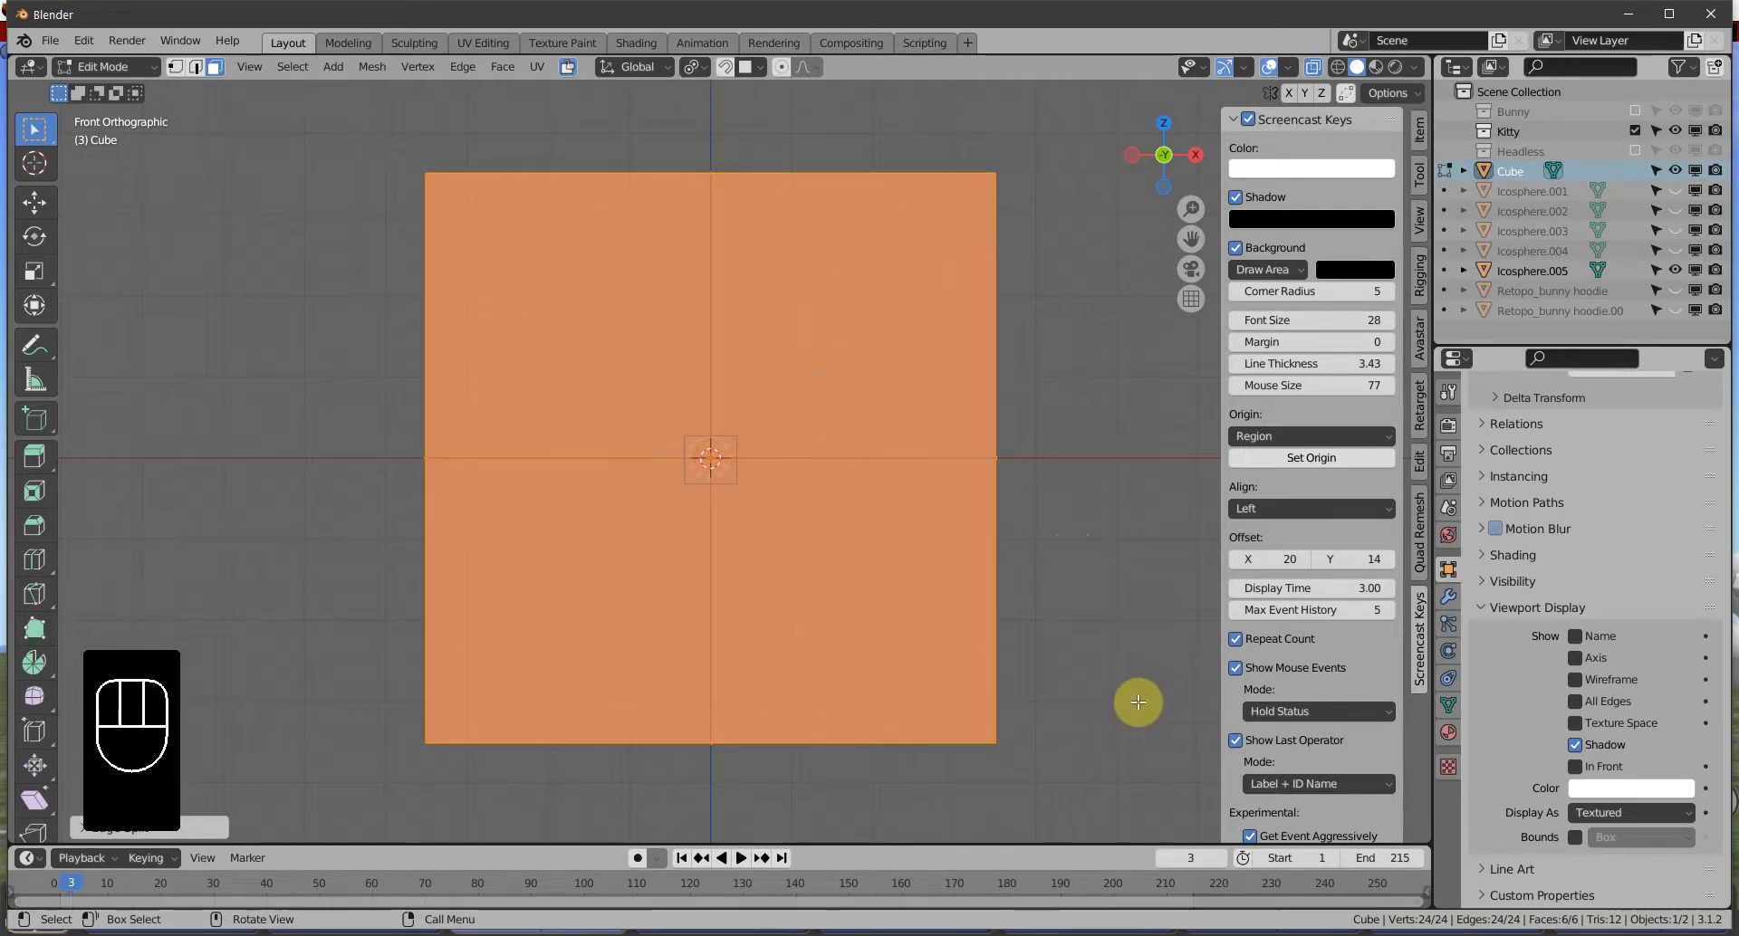
key(s)
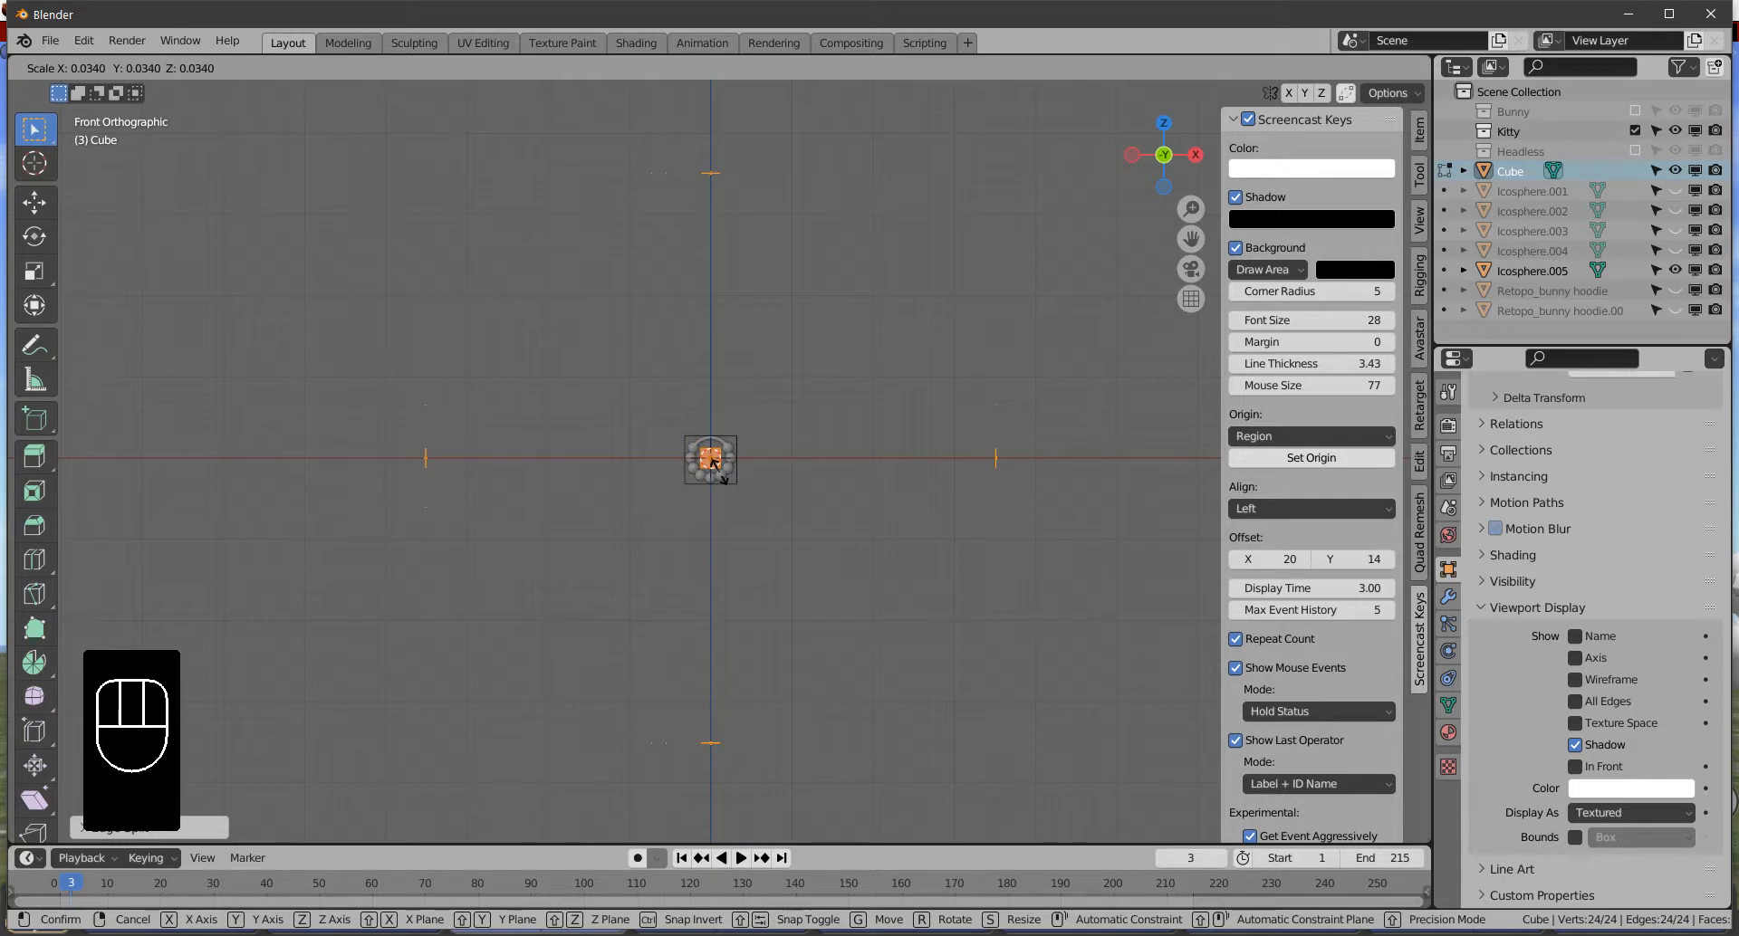
click(717, 466)
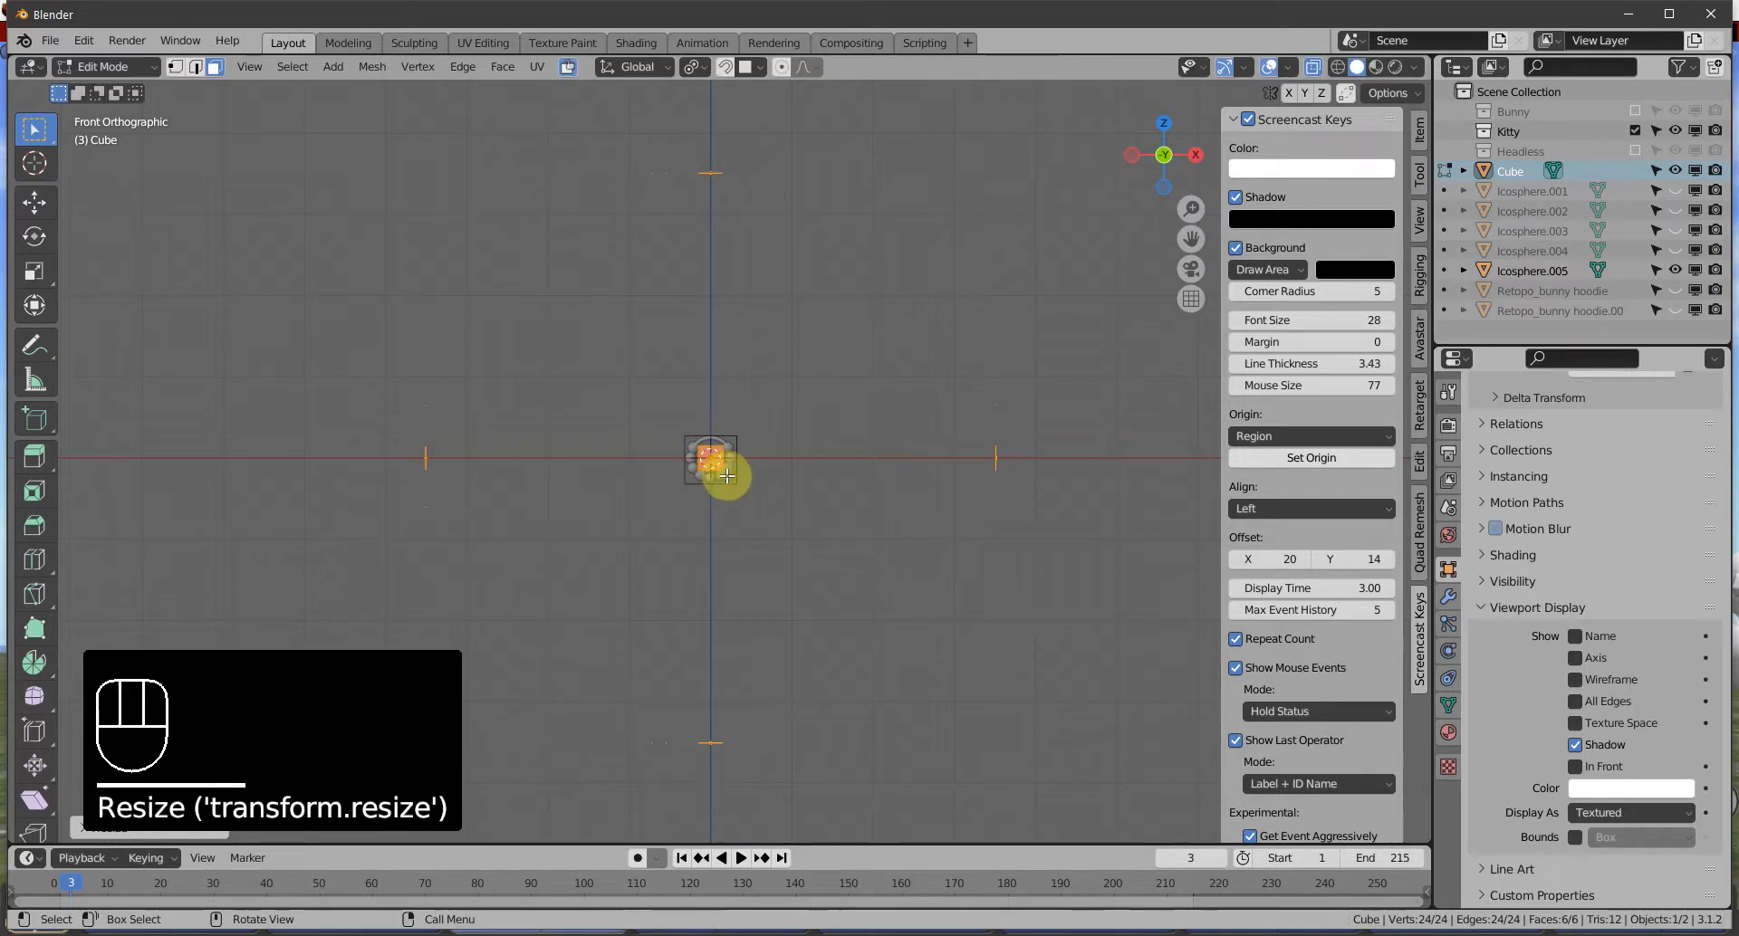
scroll(819, 549, up, 5)
middle_drag(819, 550, 772, 628)
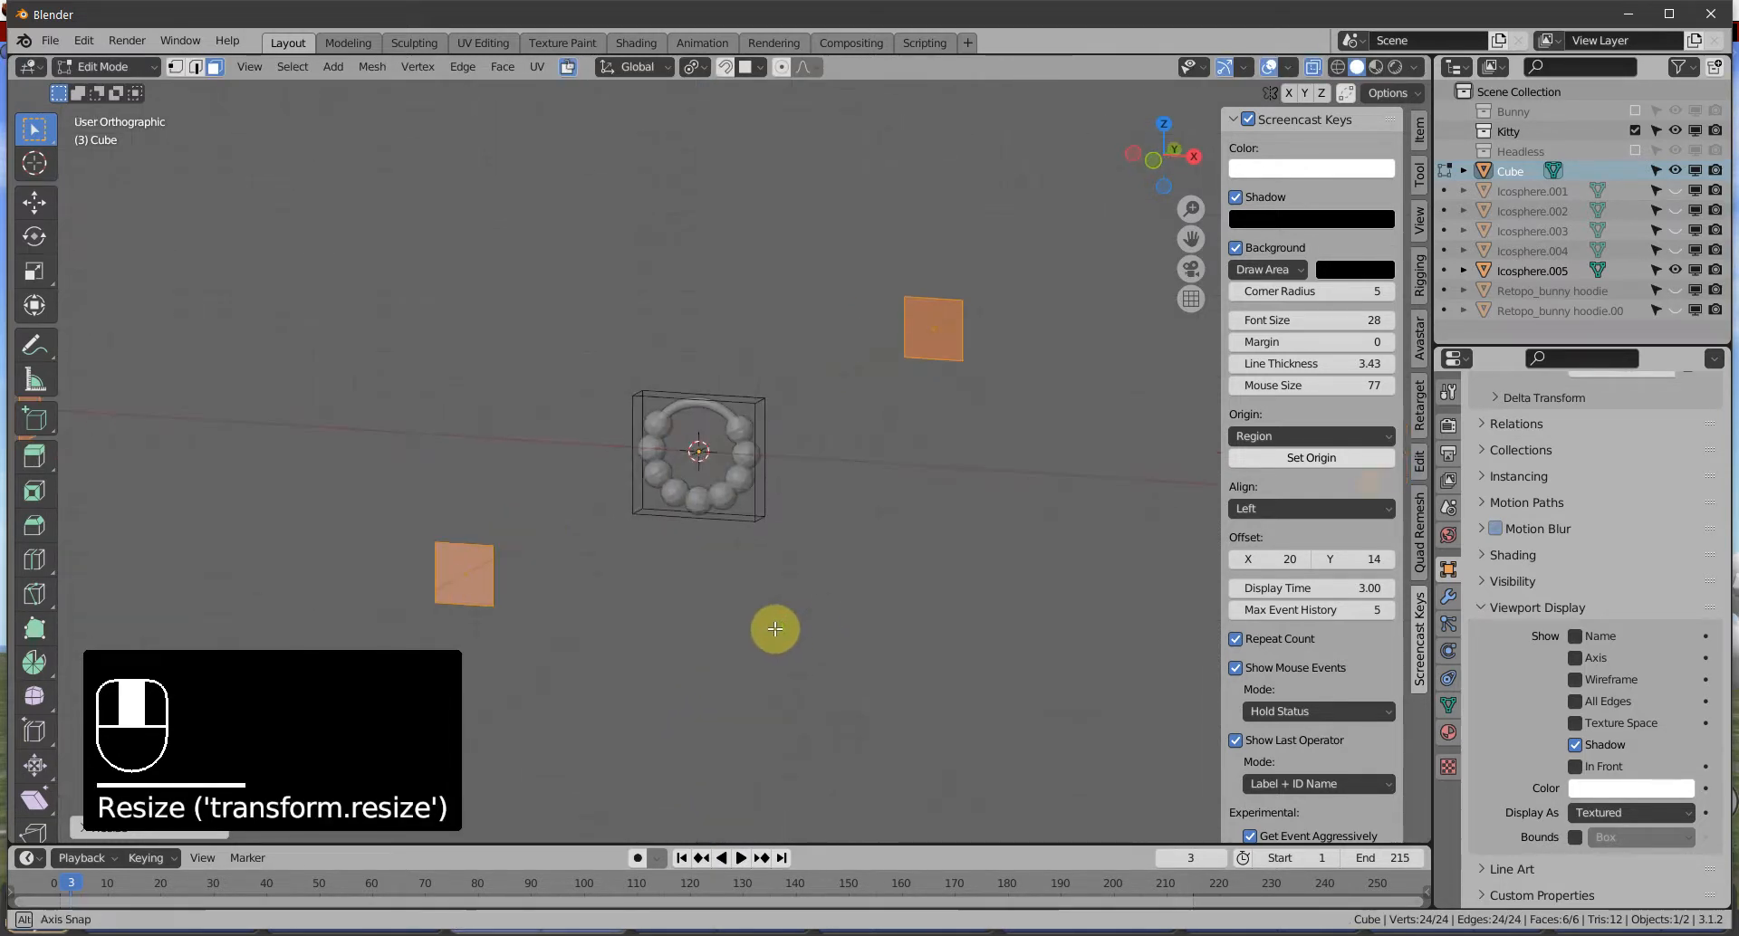
scroll(788, 509, down, 3)
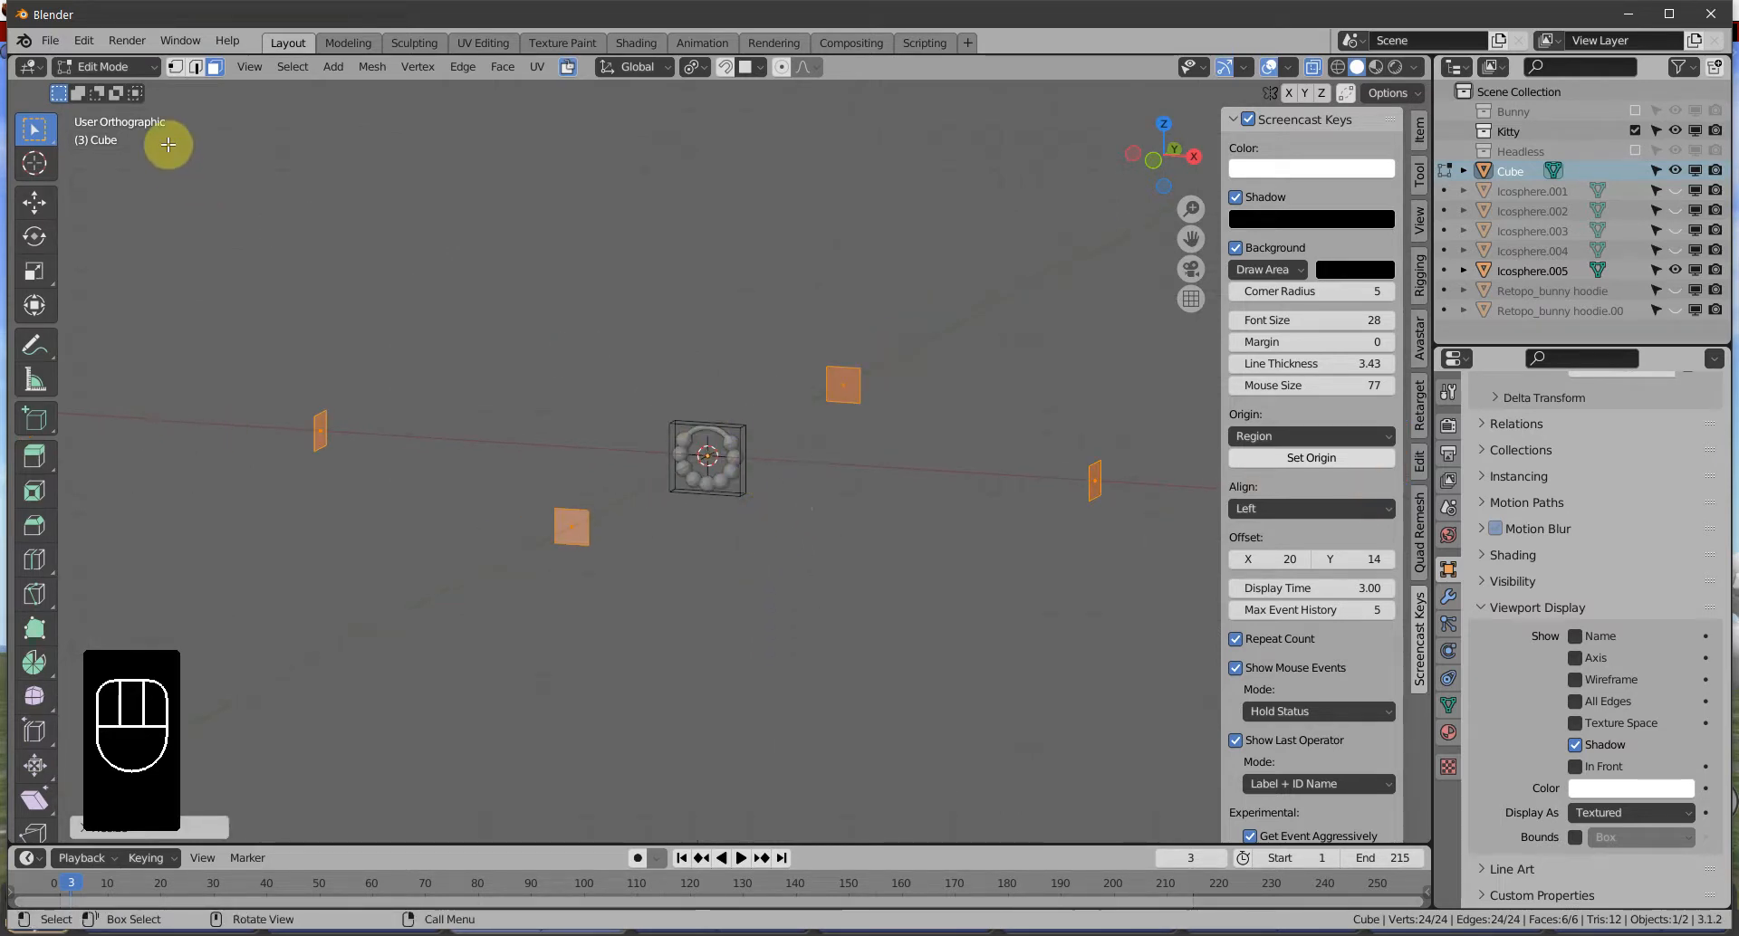
Return to Object Mode and join the six small cube faces into the beaded ring as the active object
click(117, 69)
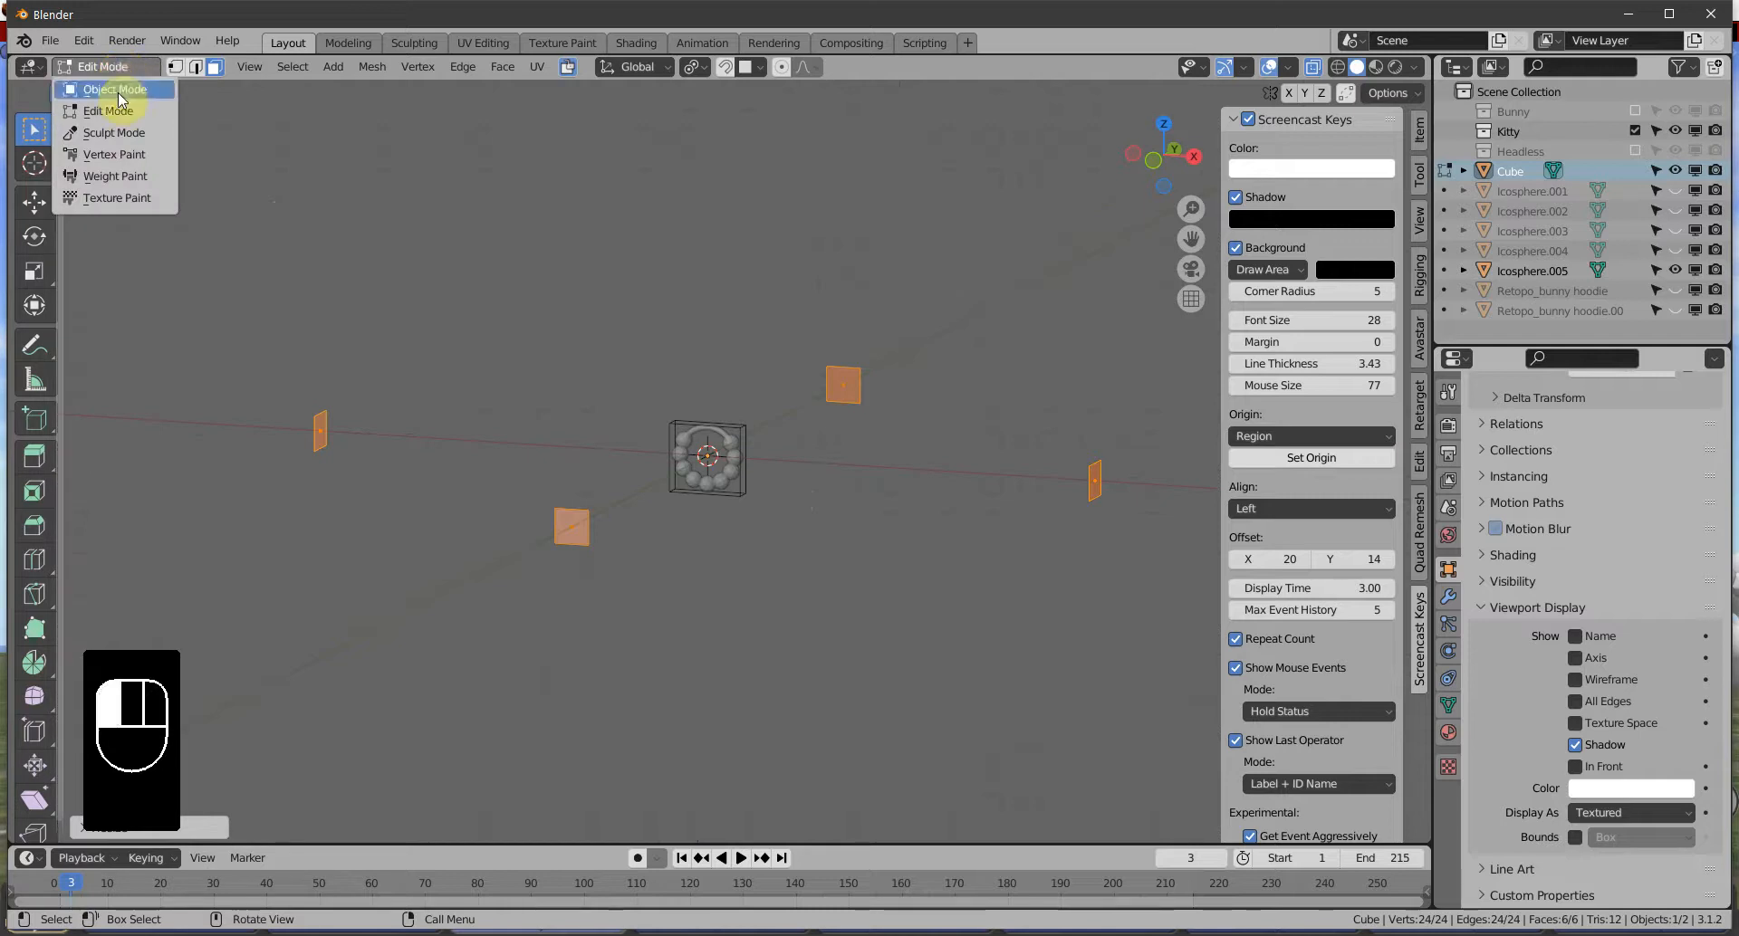
click(121, 90)
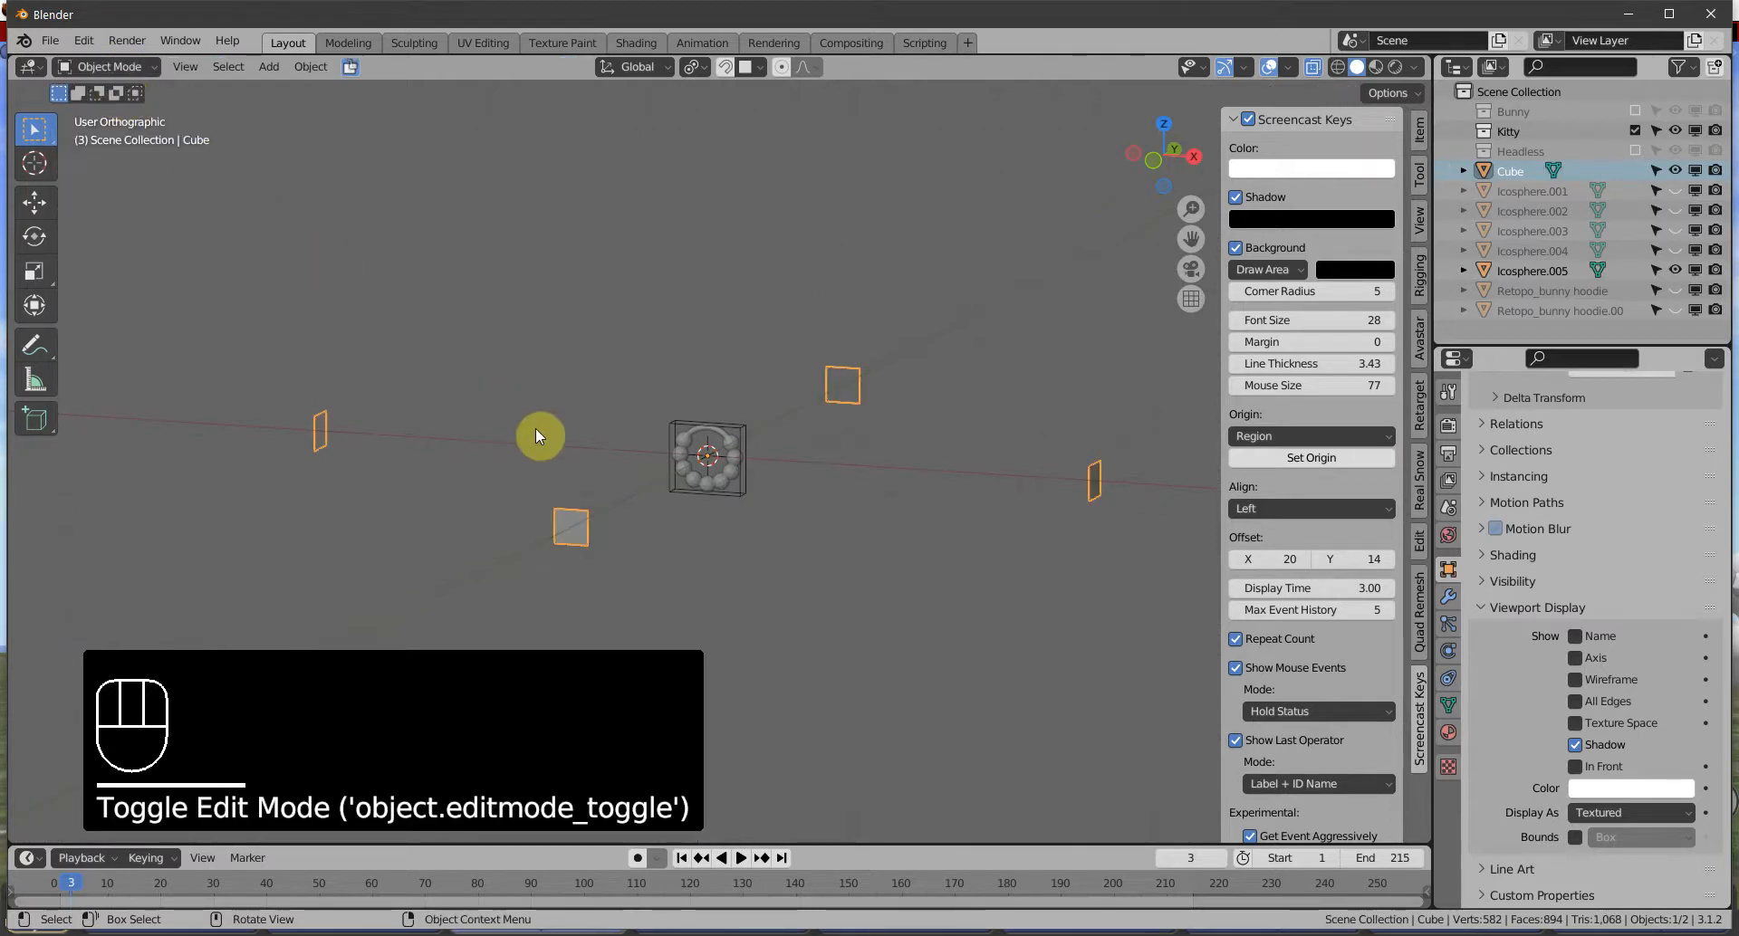
shift+click(731, 458)
key(ctrl)
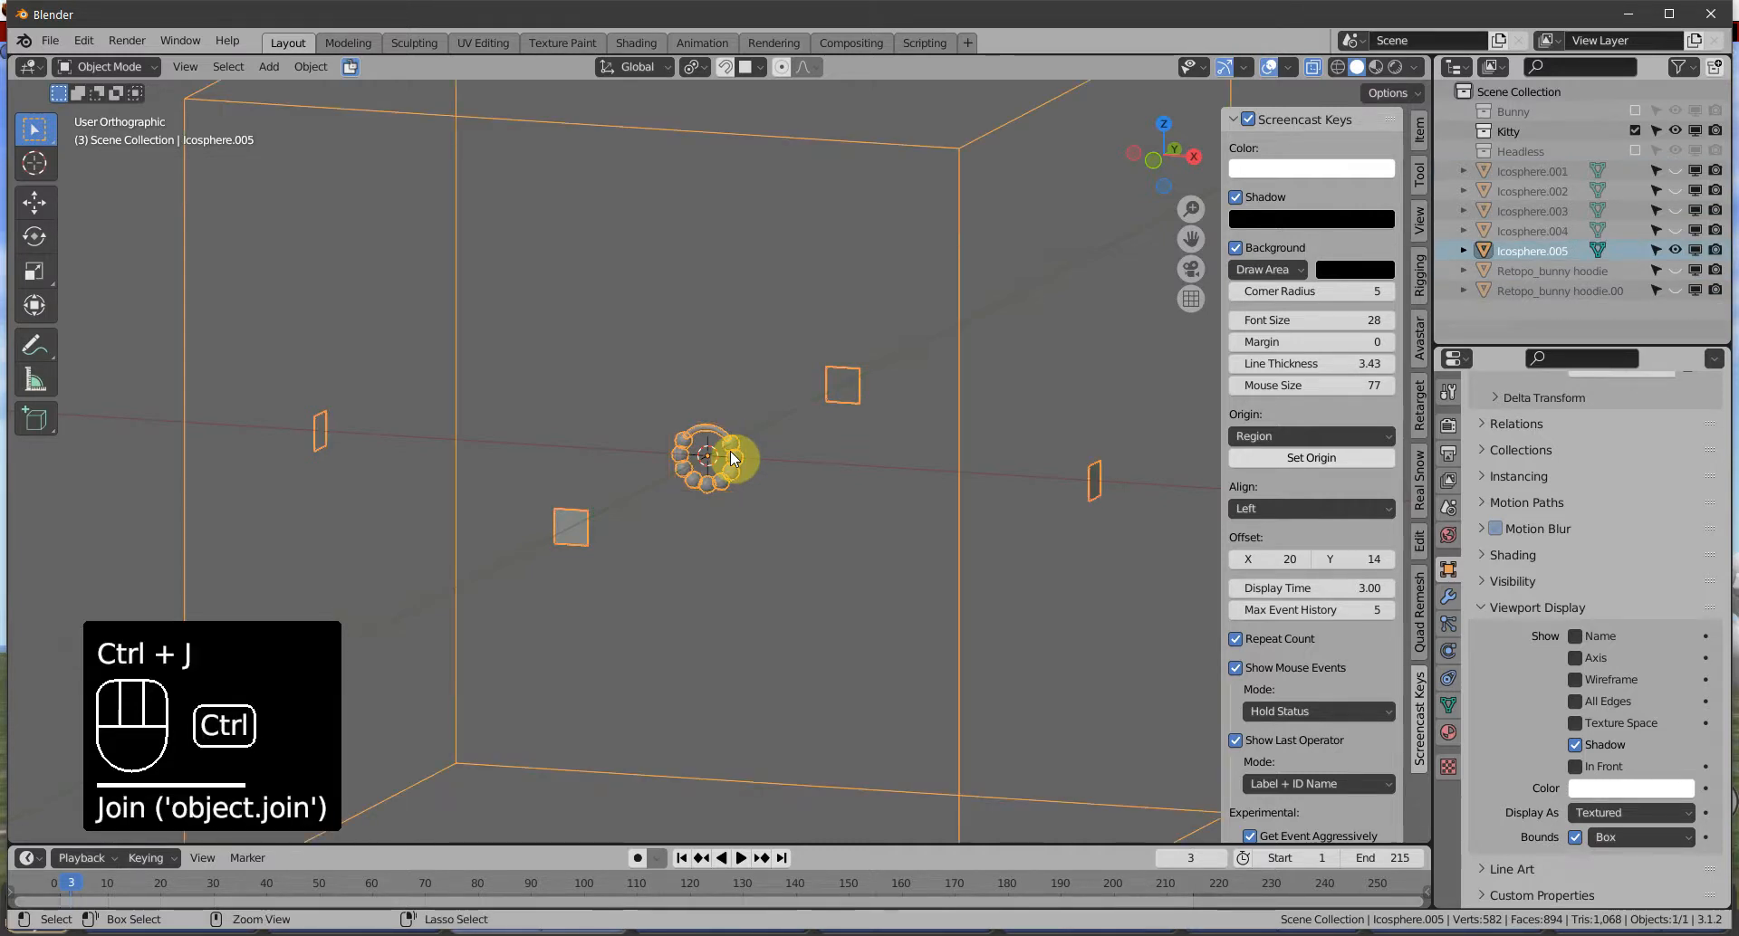
Turn off the Bounds display for the joined ring in its viewport display settings
scroll(732, 458, down, 3)
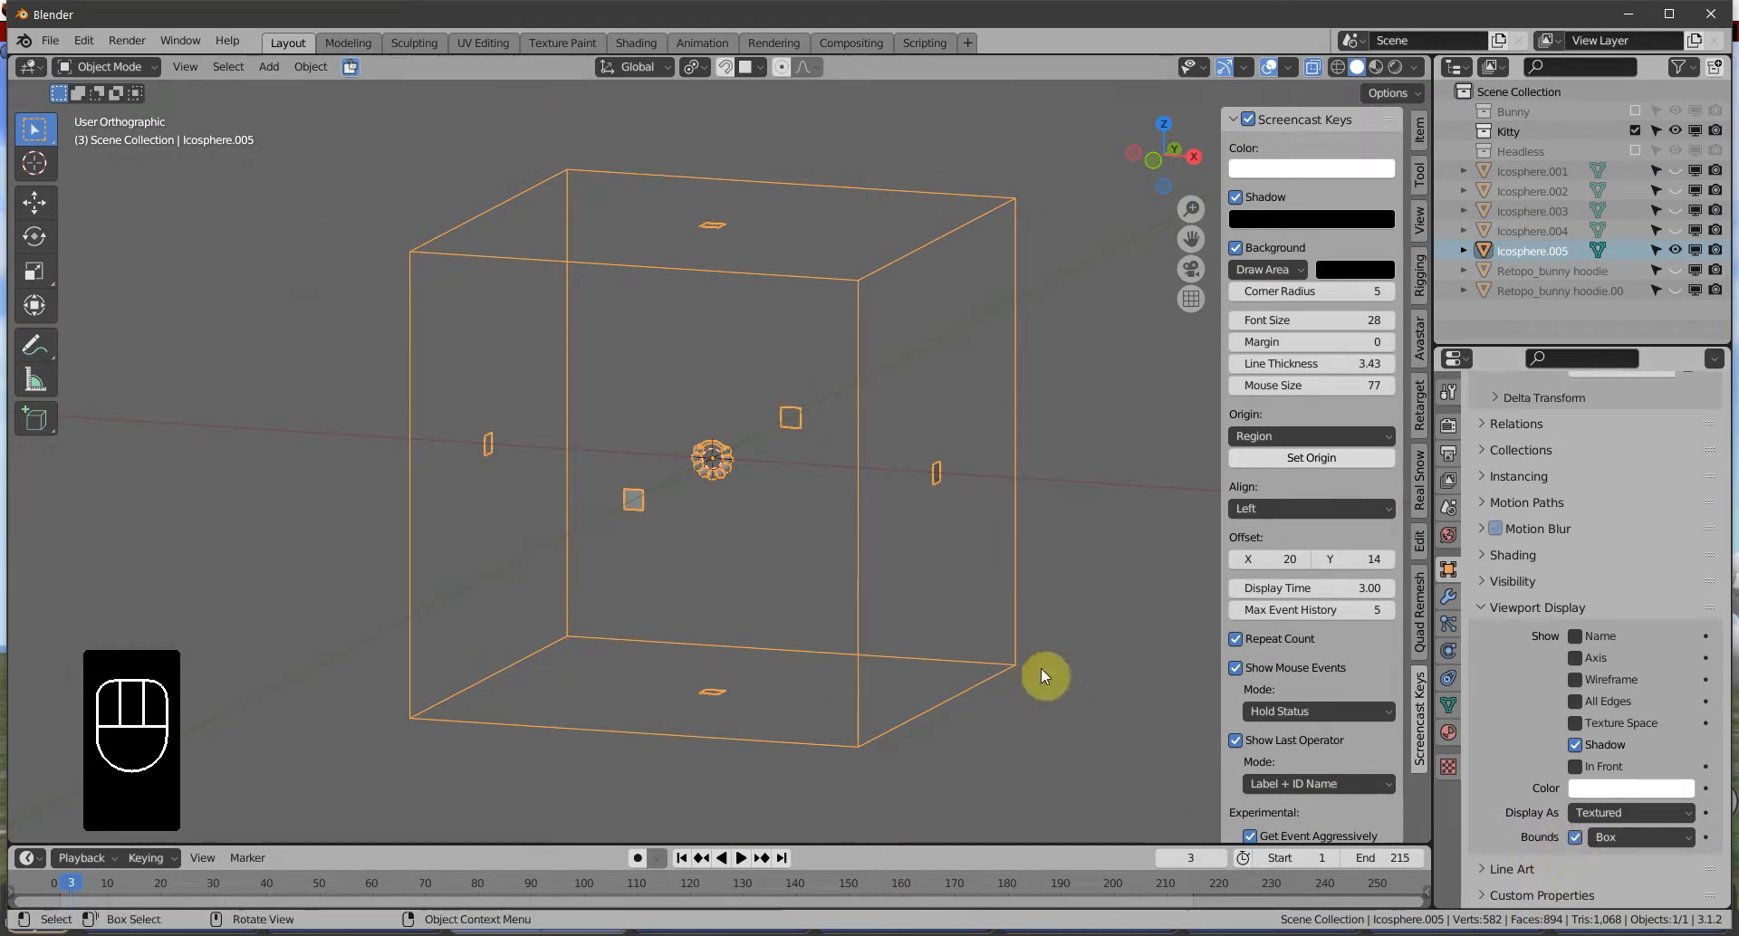
click(1576, 838)
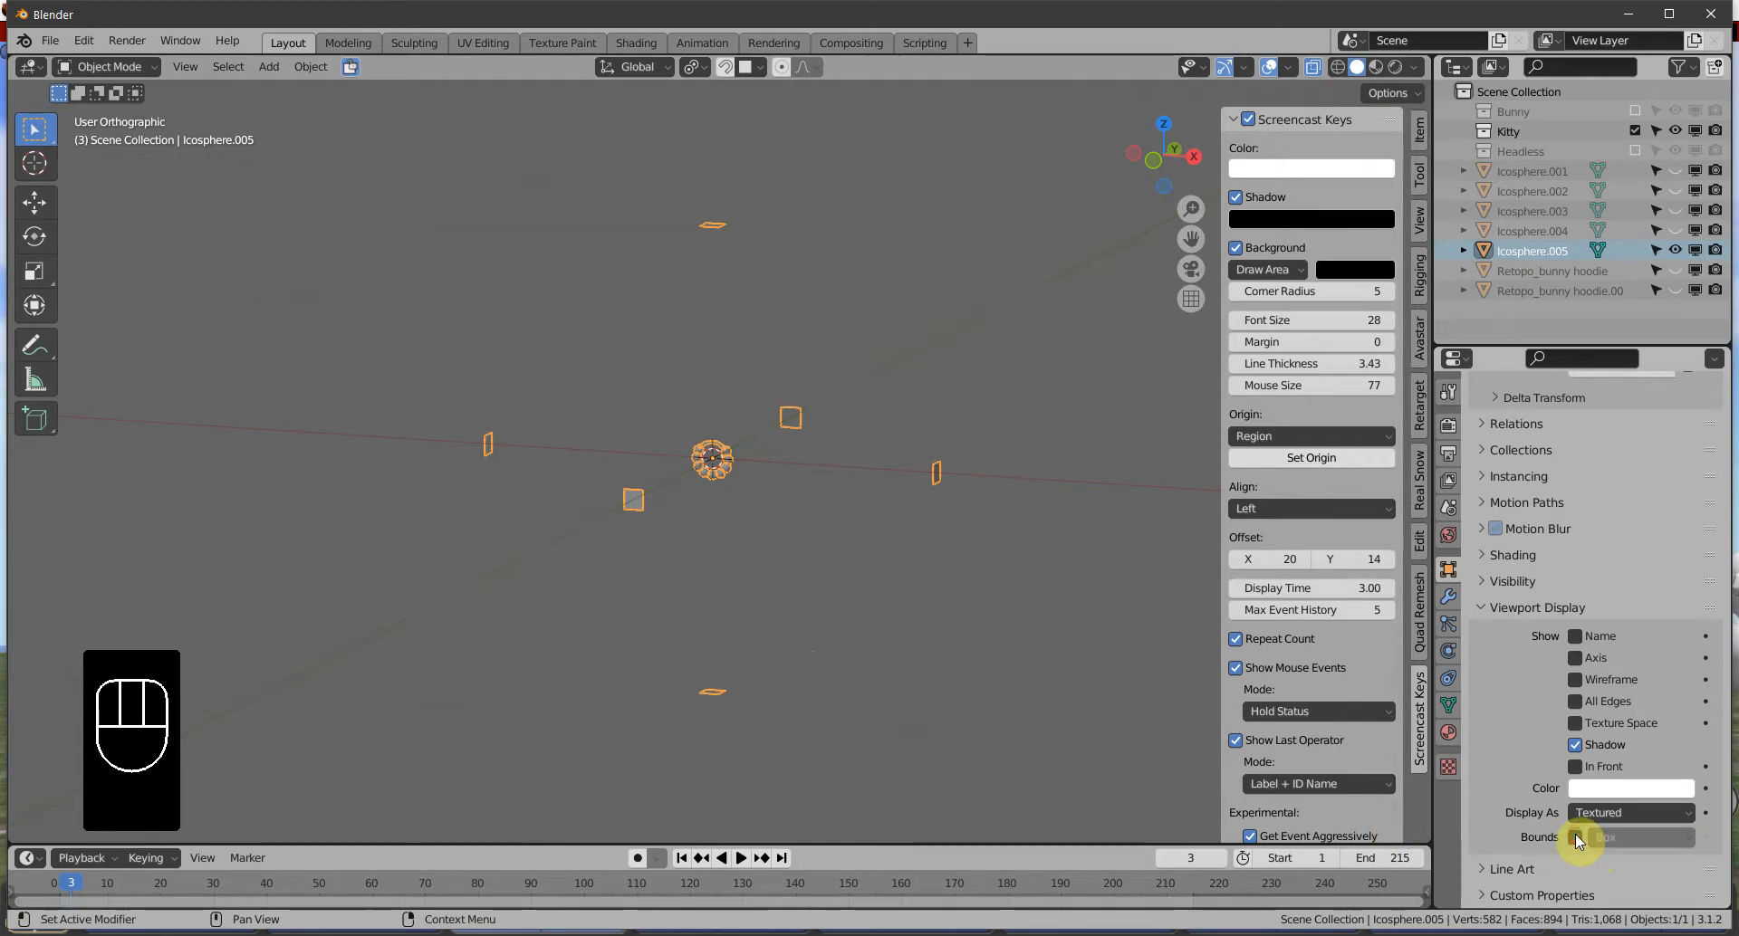
scroll(987, 616, up, 3)
scroll(949, 594, up, 3)
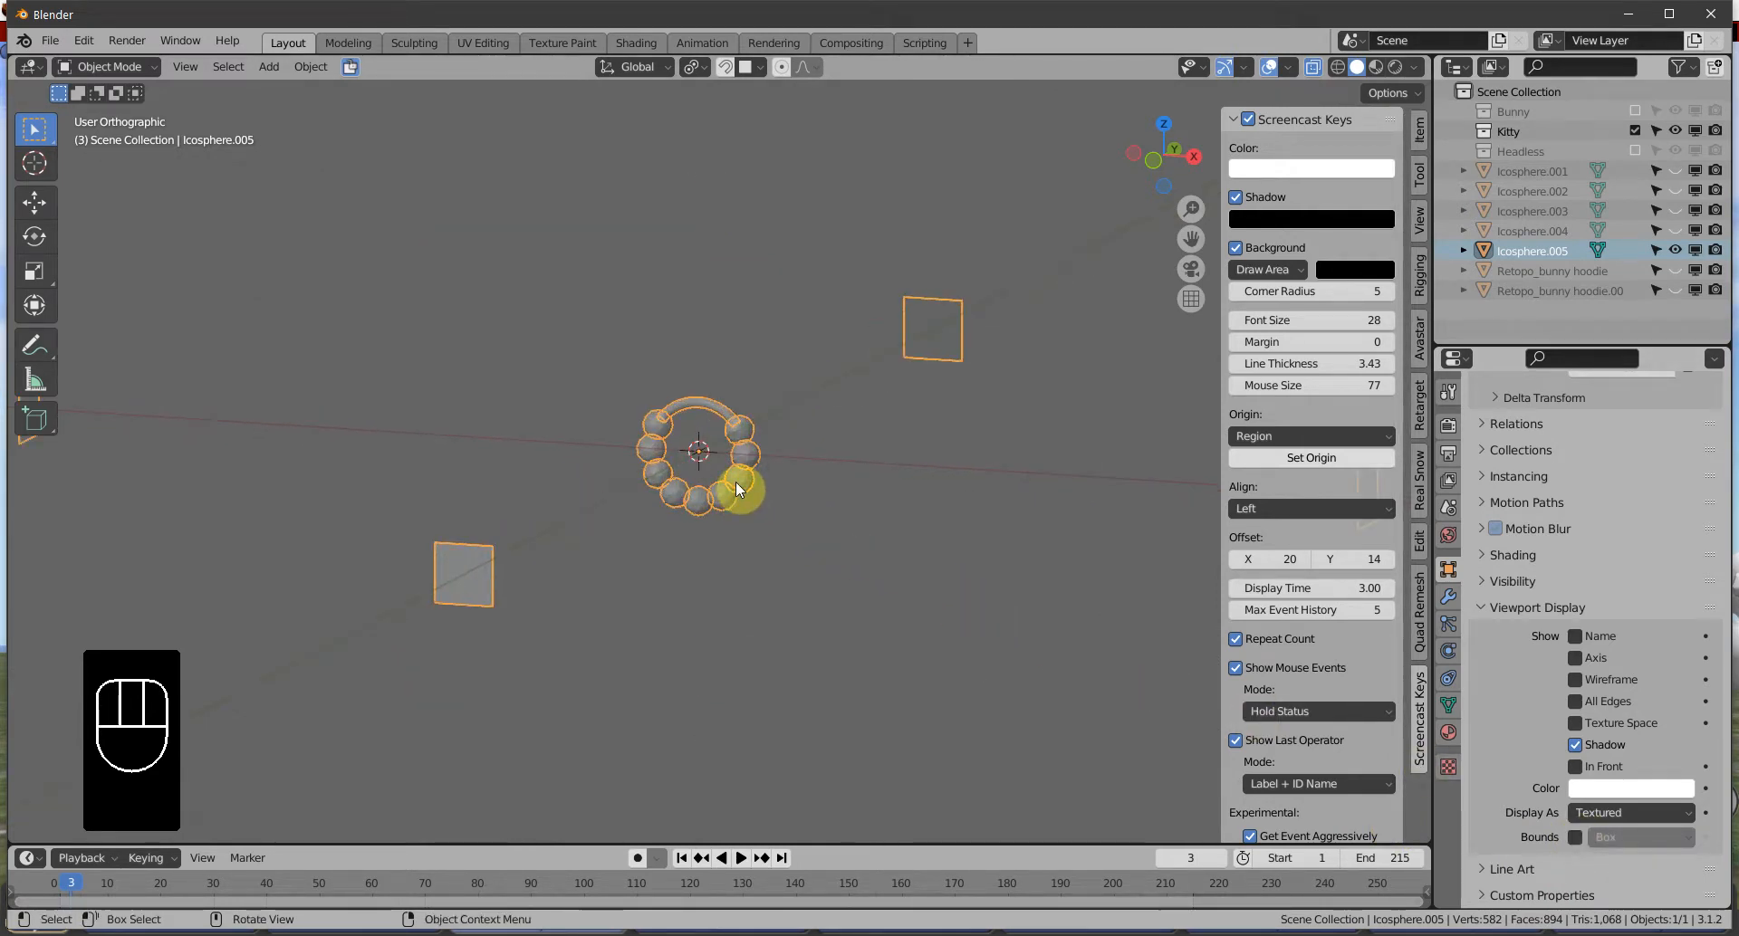
In Edit Mode, scale the six selected faces around the ring to 0 about their individual origins, then return to Object Mode
click(153, 65)
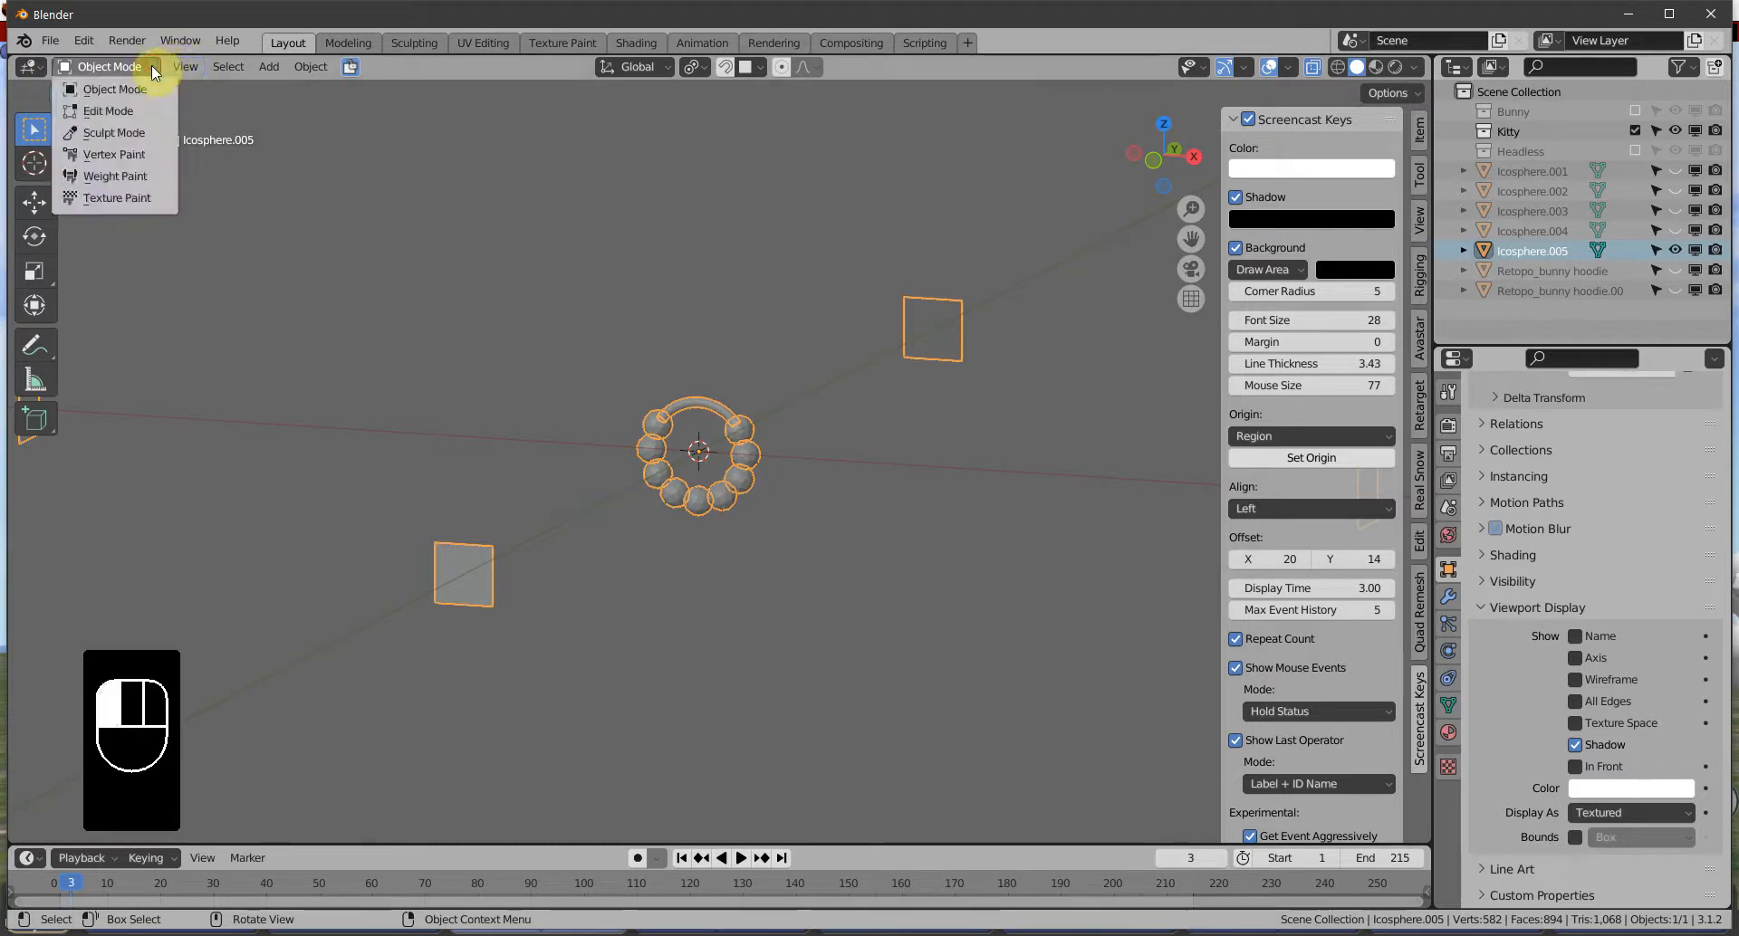
click(109, 111)
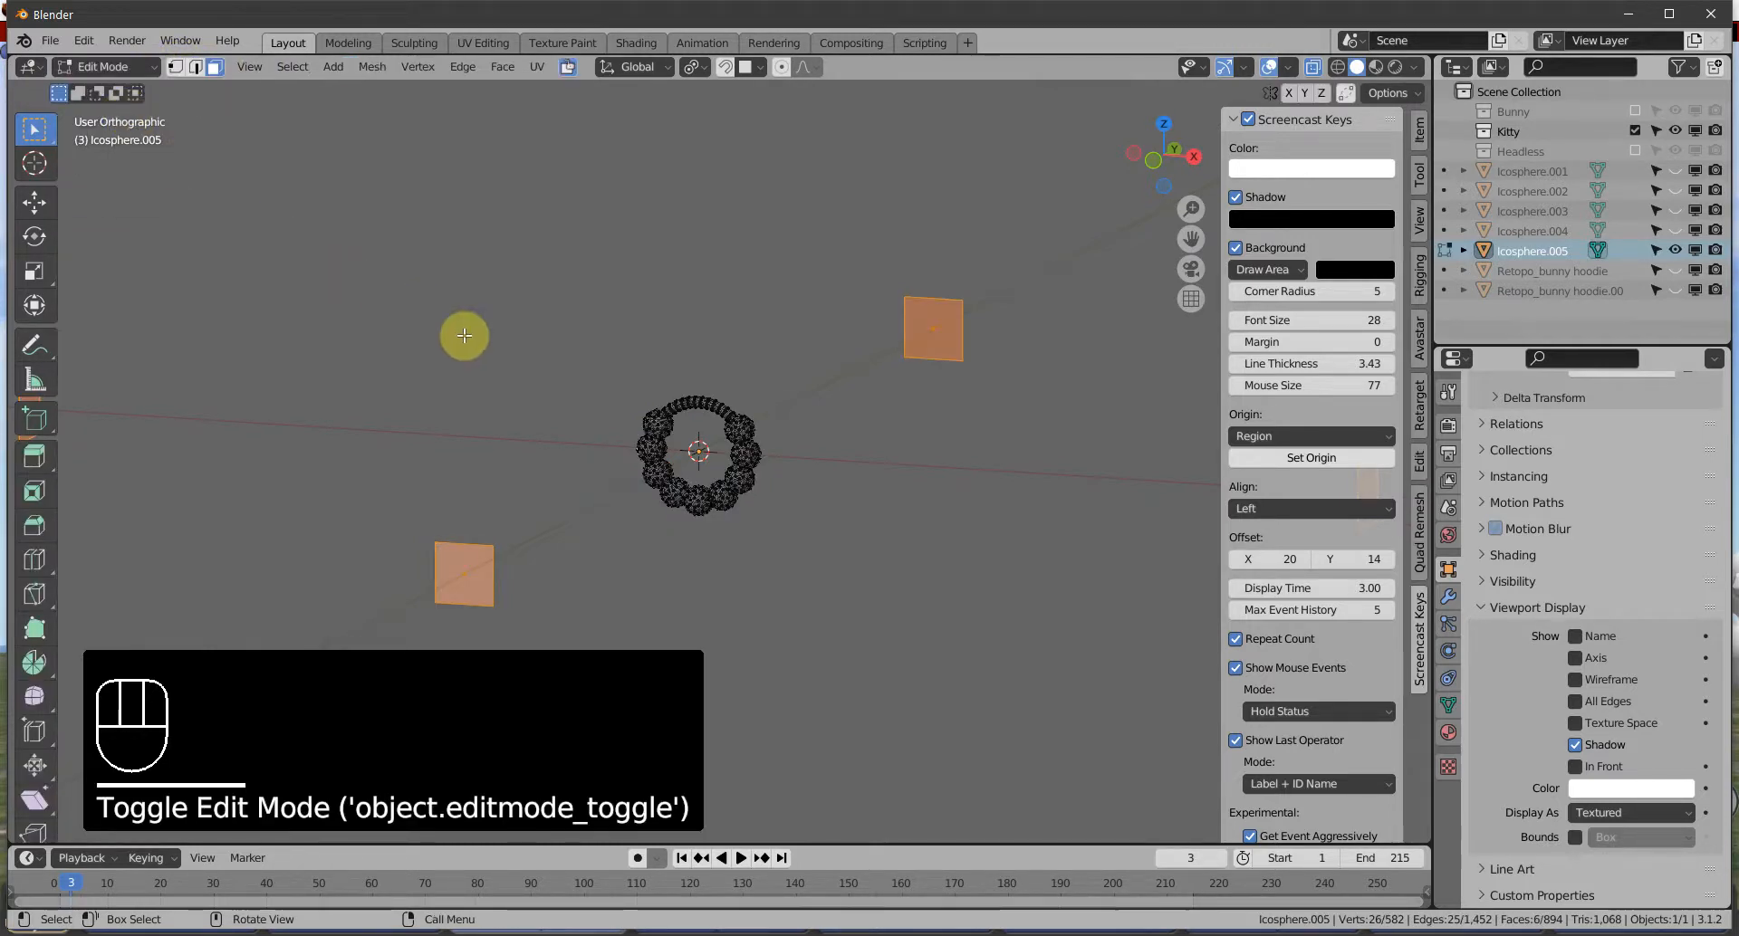
scroll(703, 454, down, 5)
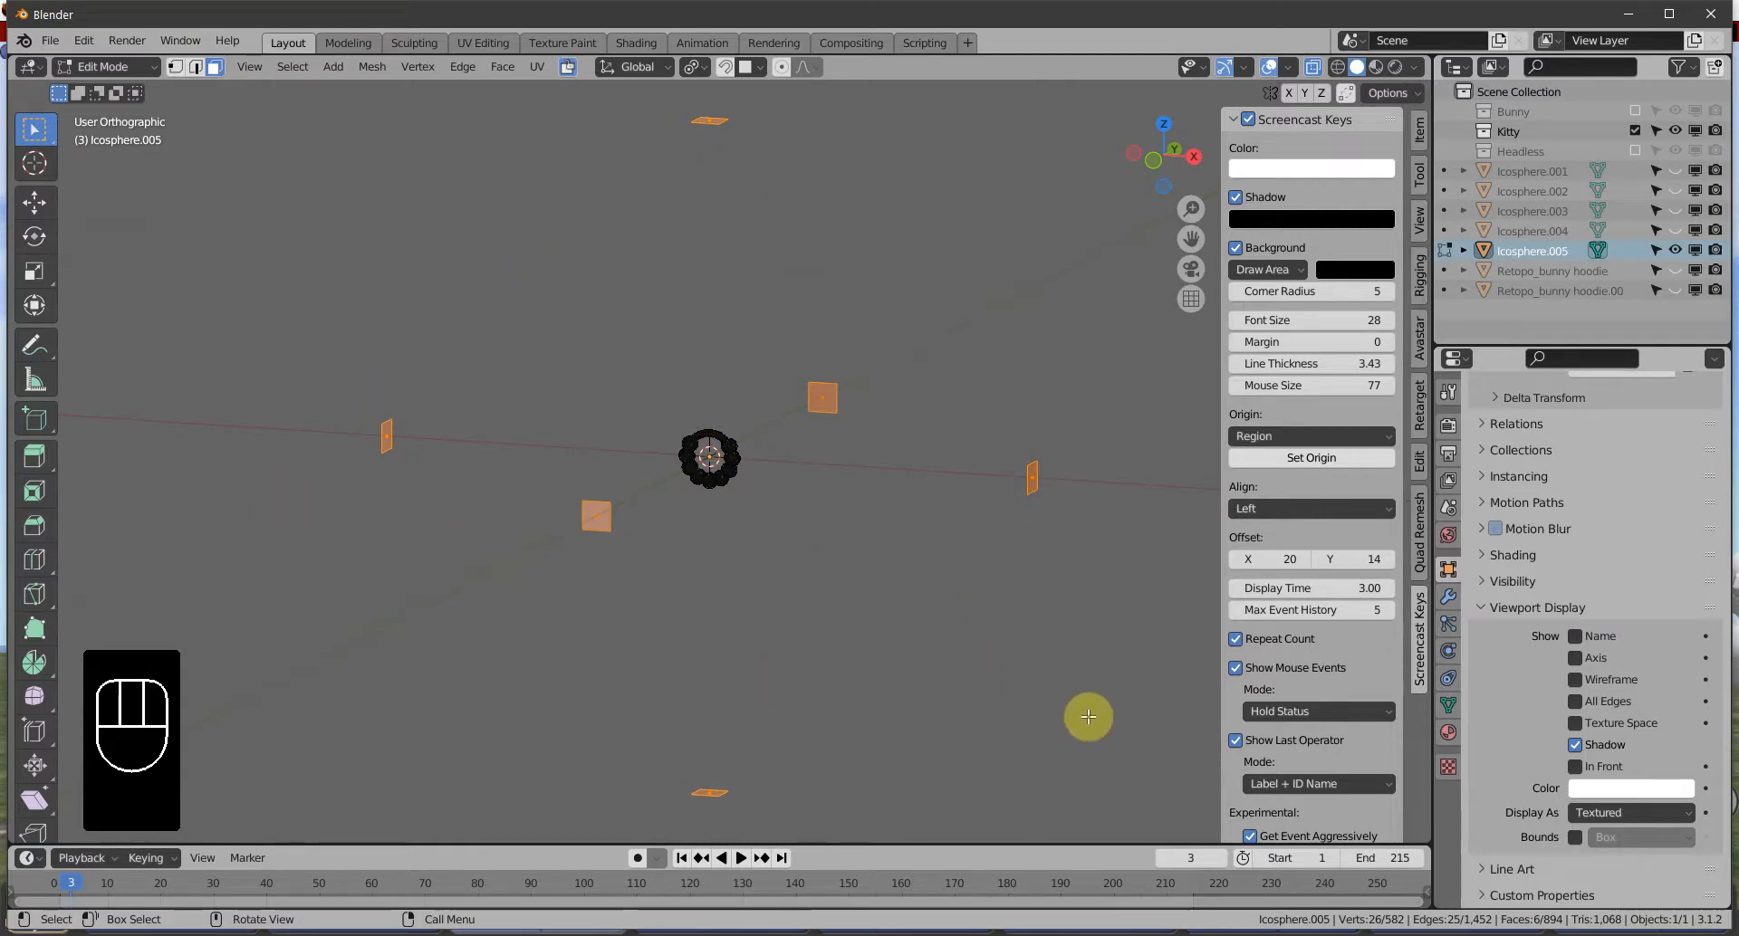
key(s)
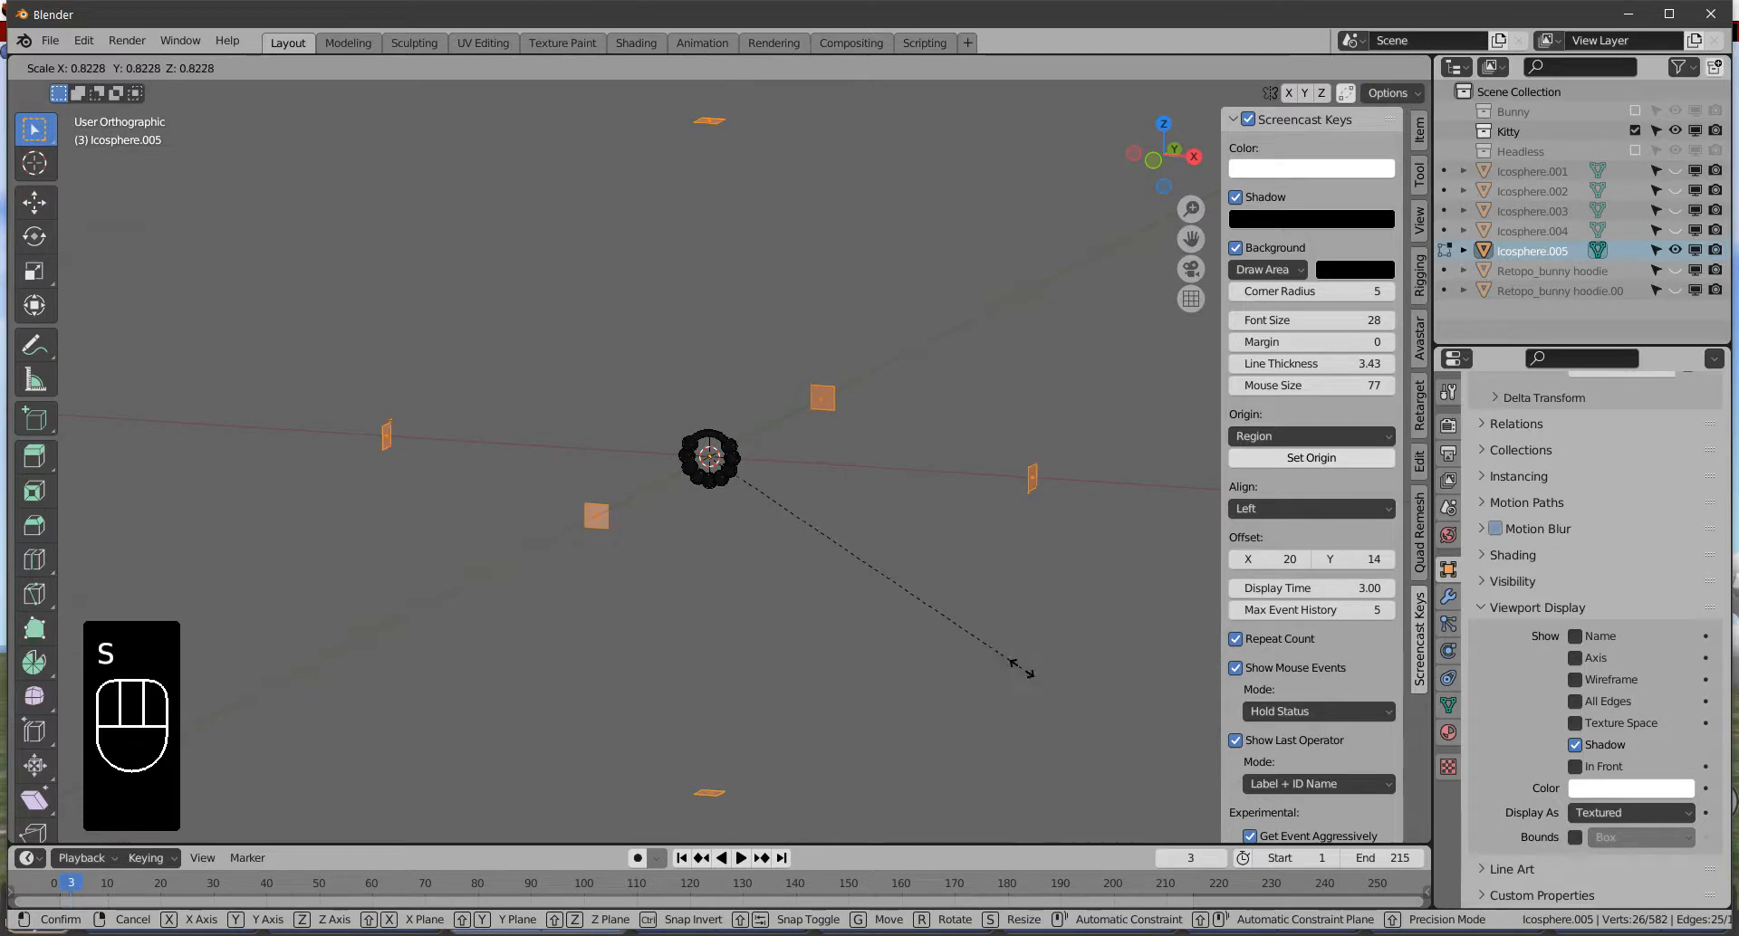
key(KP_0)
click(1022, 667)
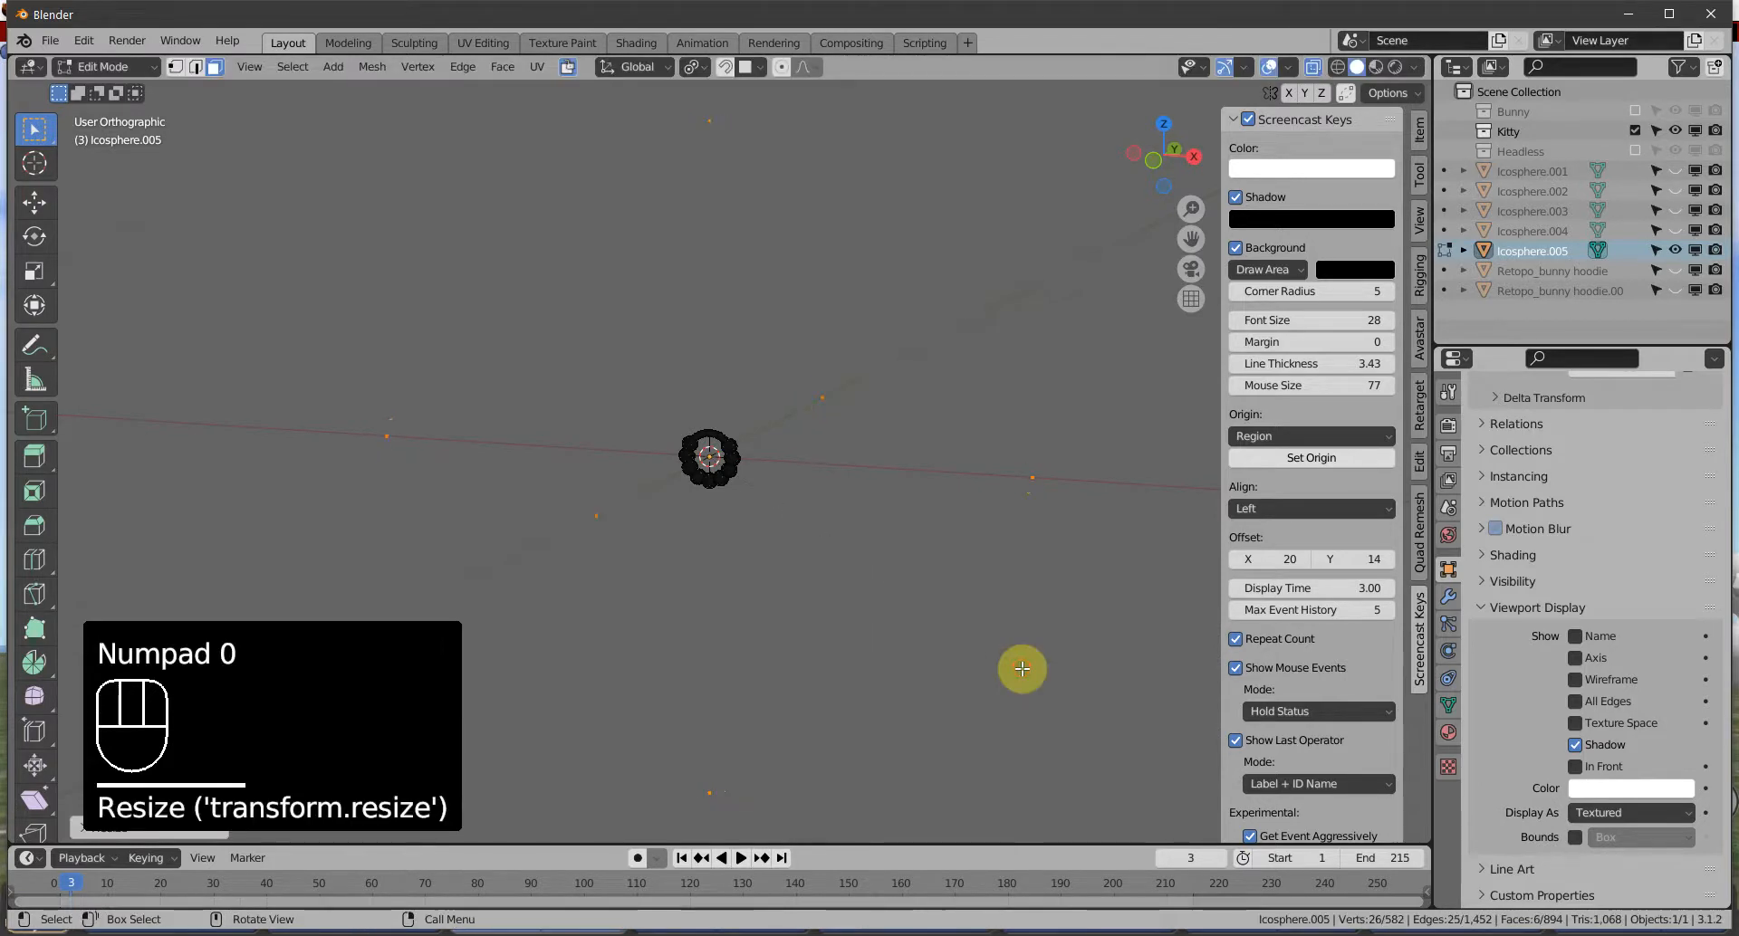
scroll(804, 554, up, 3)
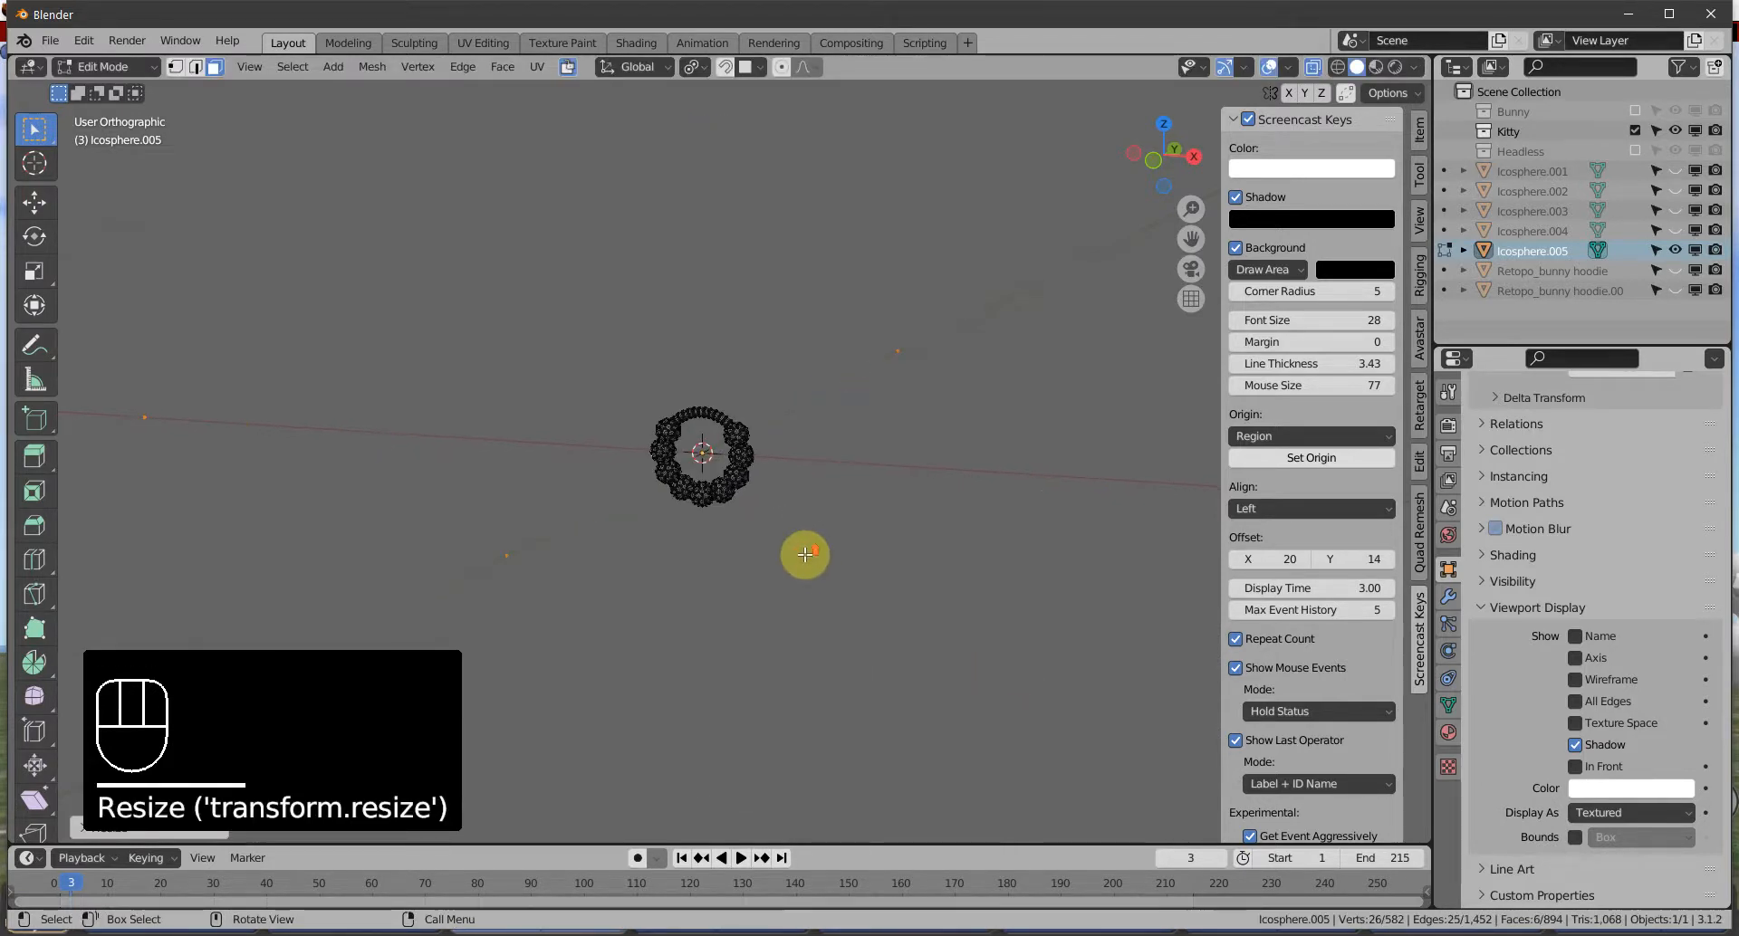
scroll(804, 554, down, 2)
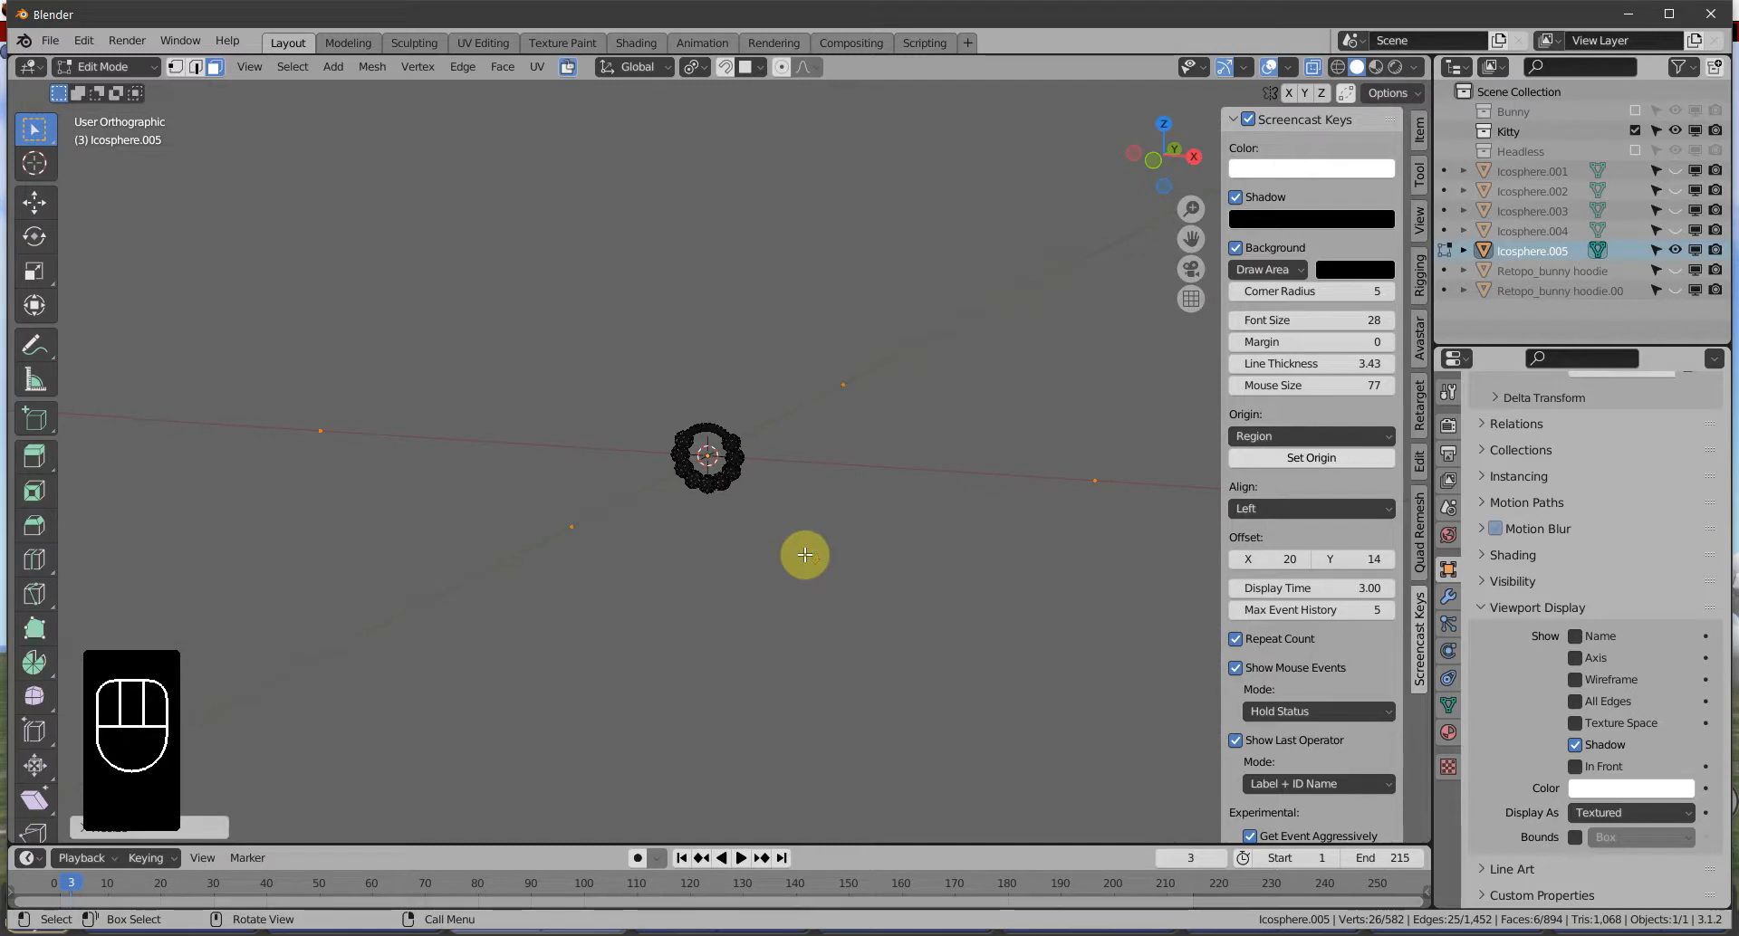
key(Tab)
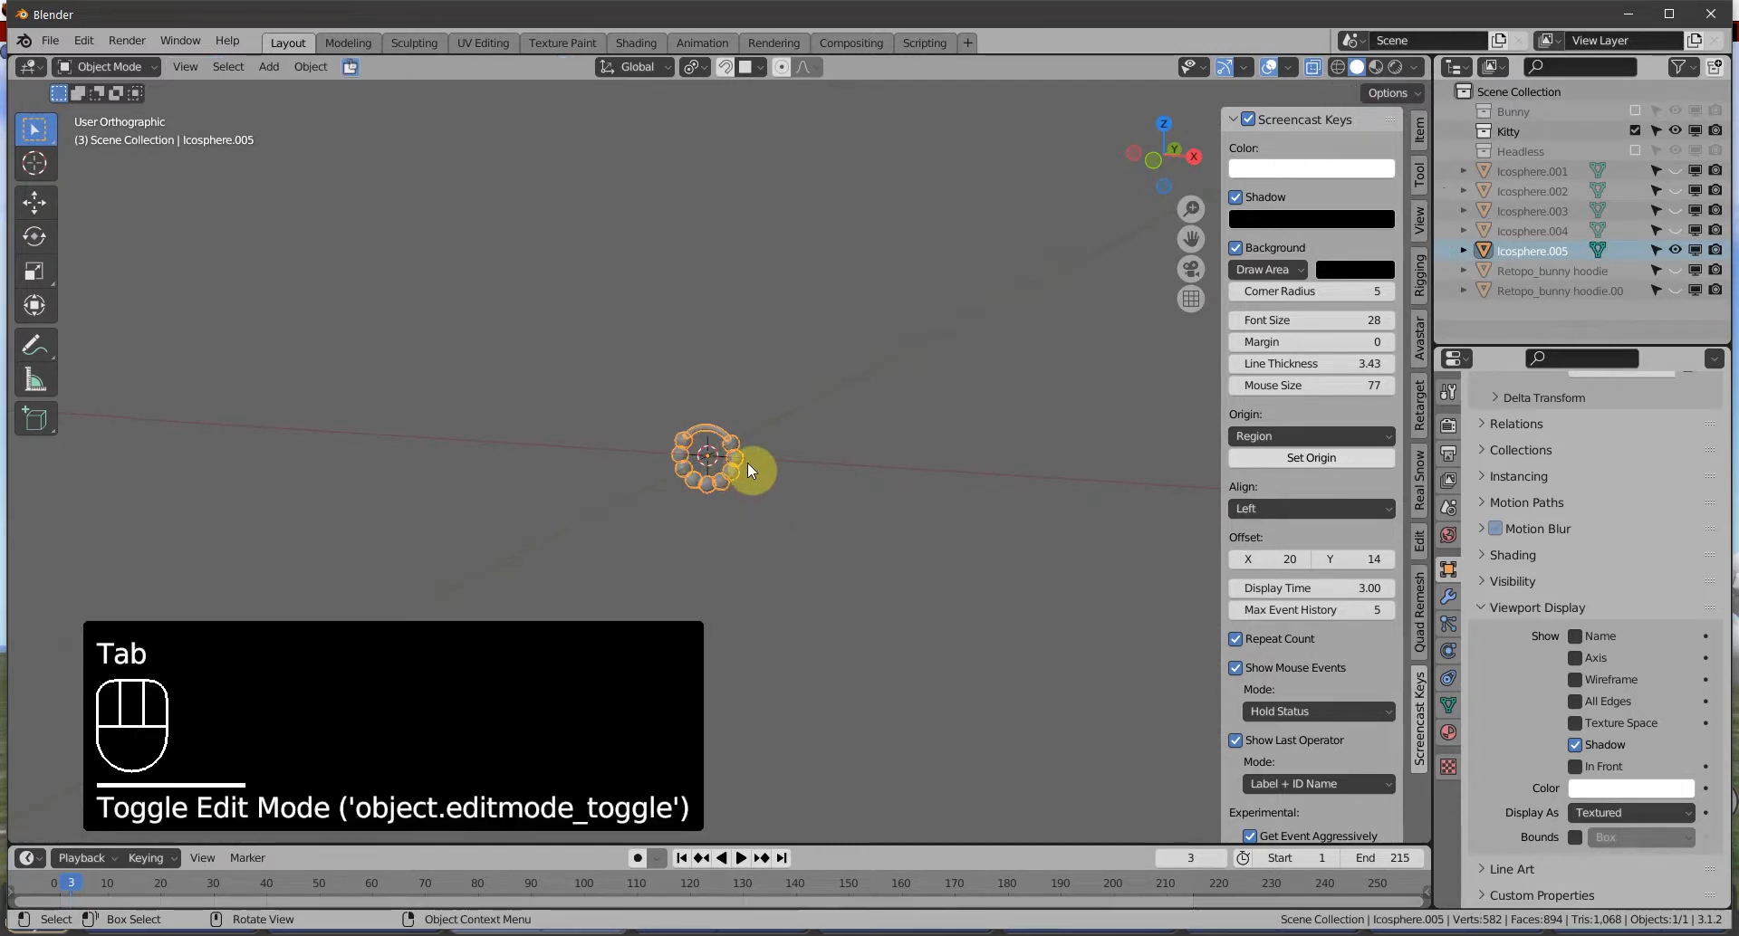
Export the joined ring as a Collada (Avastar) .dae file named nosering to the Desktop folder
click(50, 43)
mouse_move(118, 348)
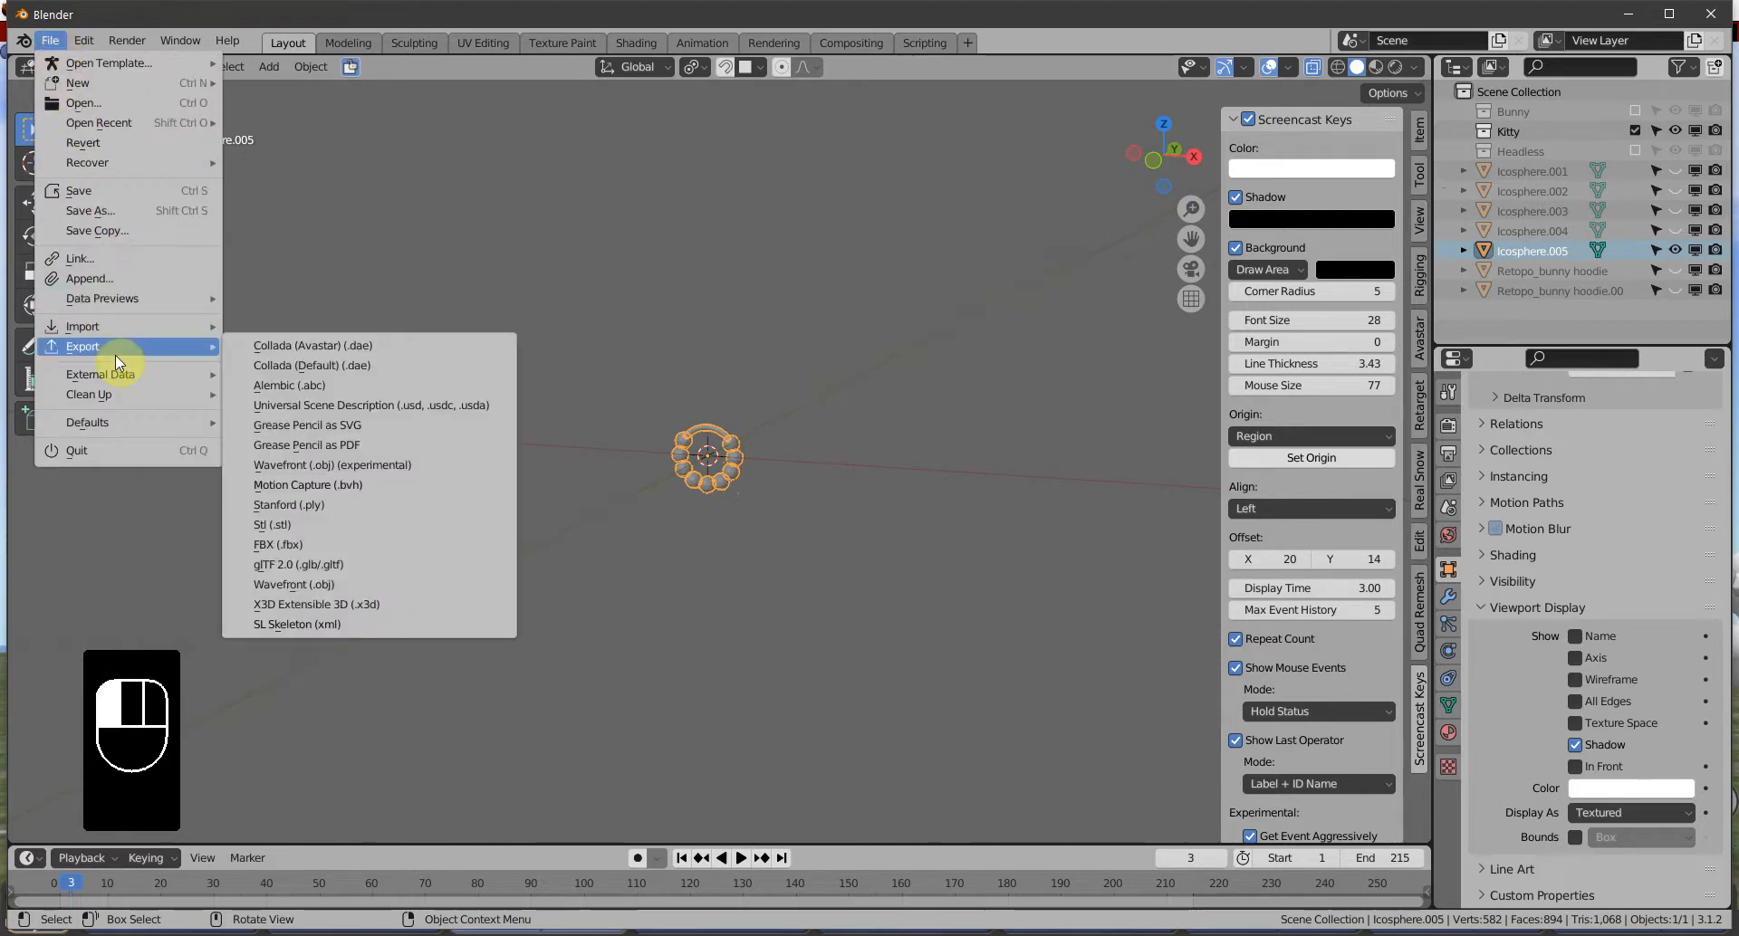
click(371, 346)
click(614, 744)
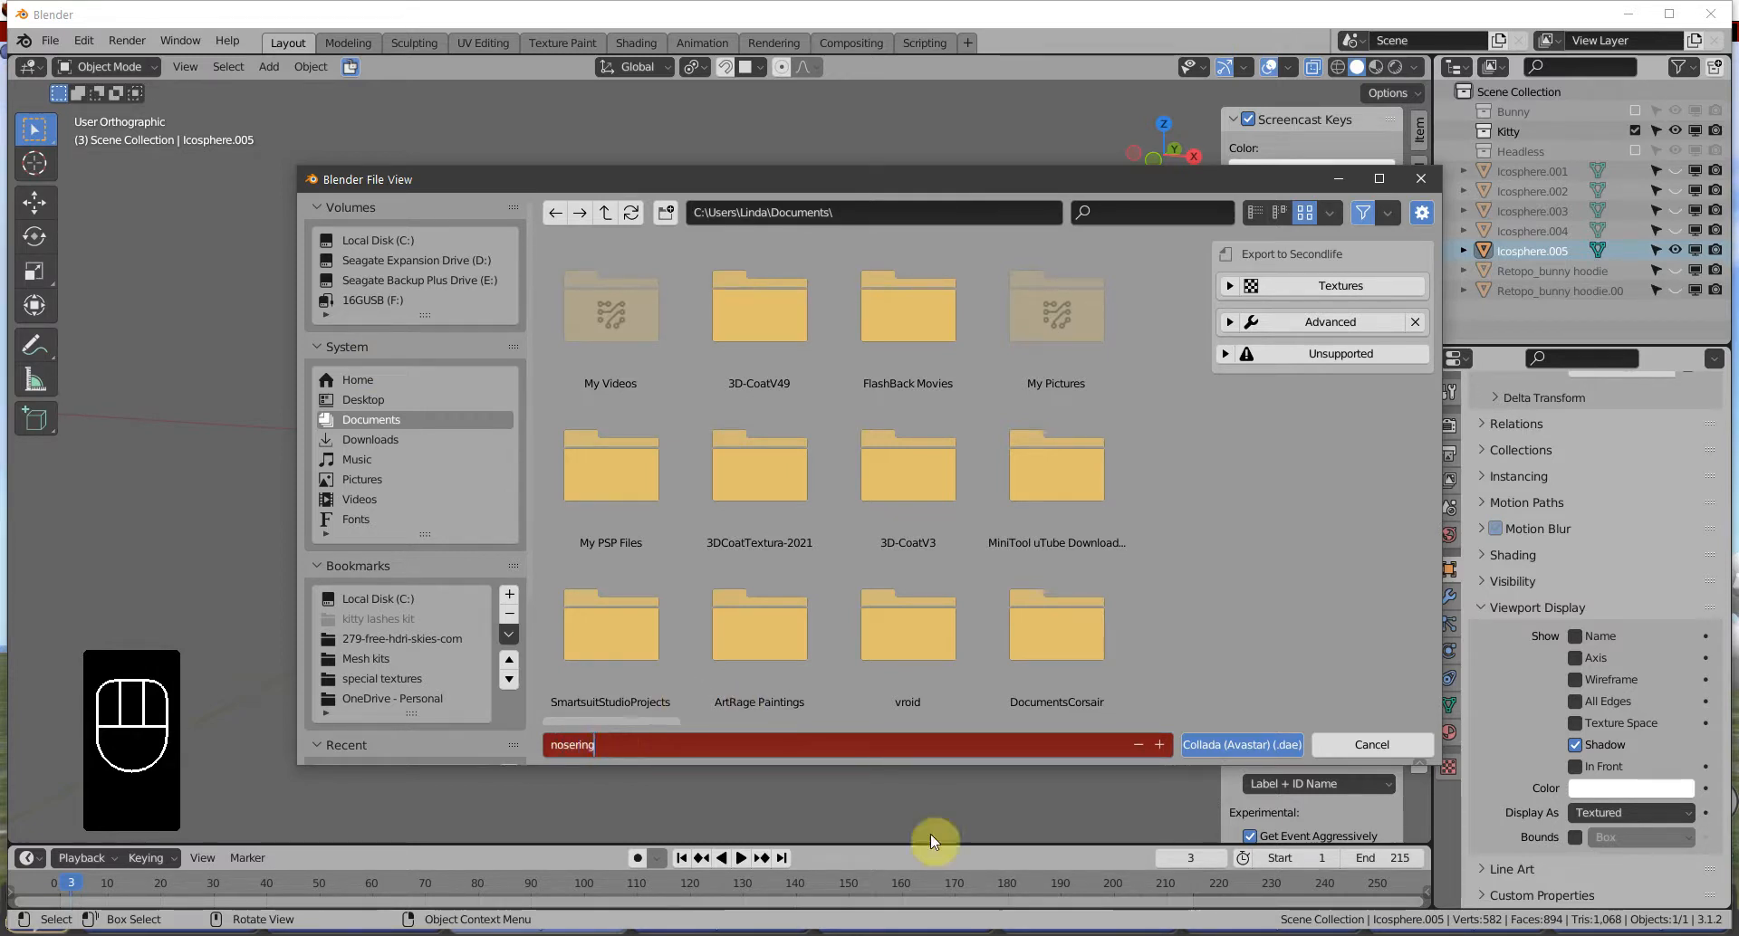
click(358, 407)
click(359, 401)
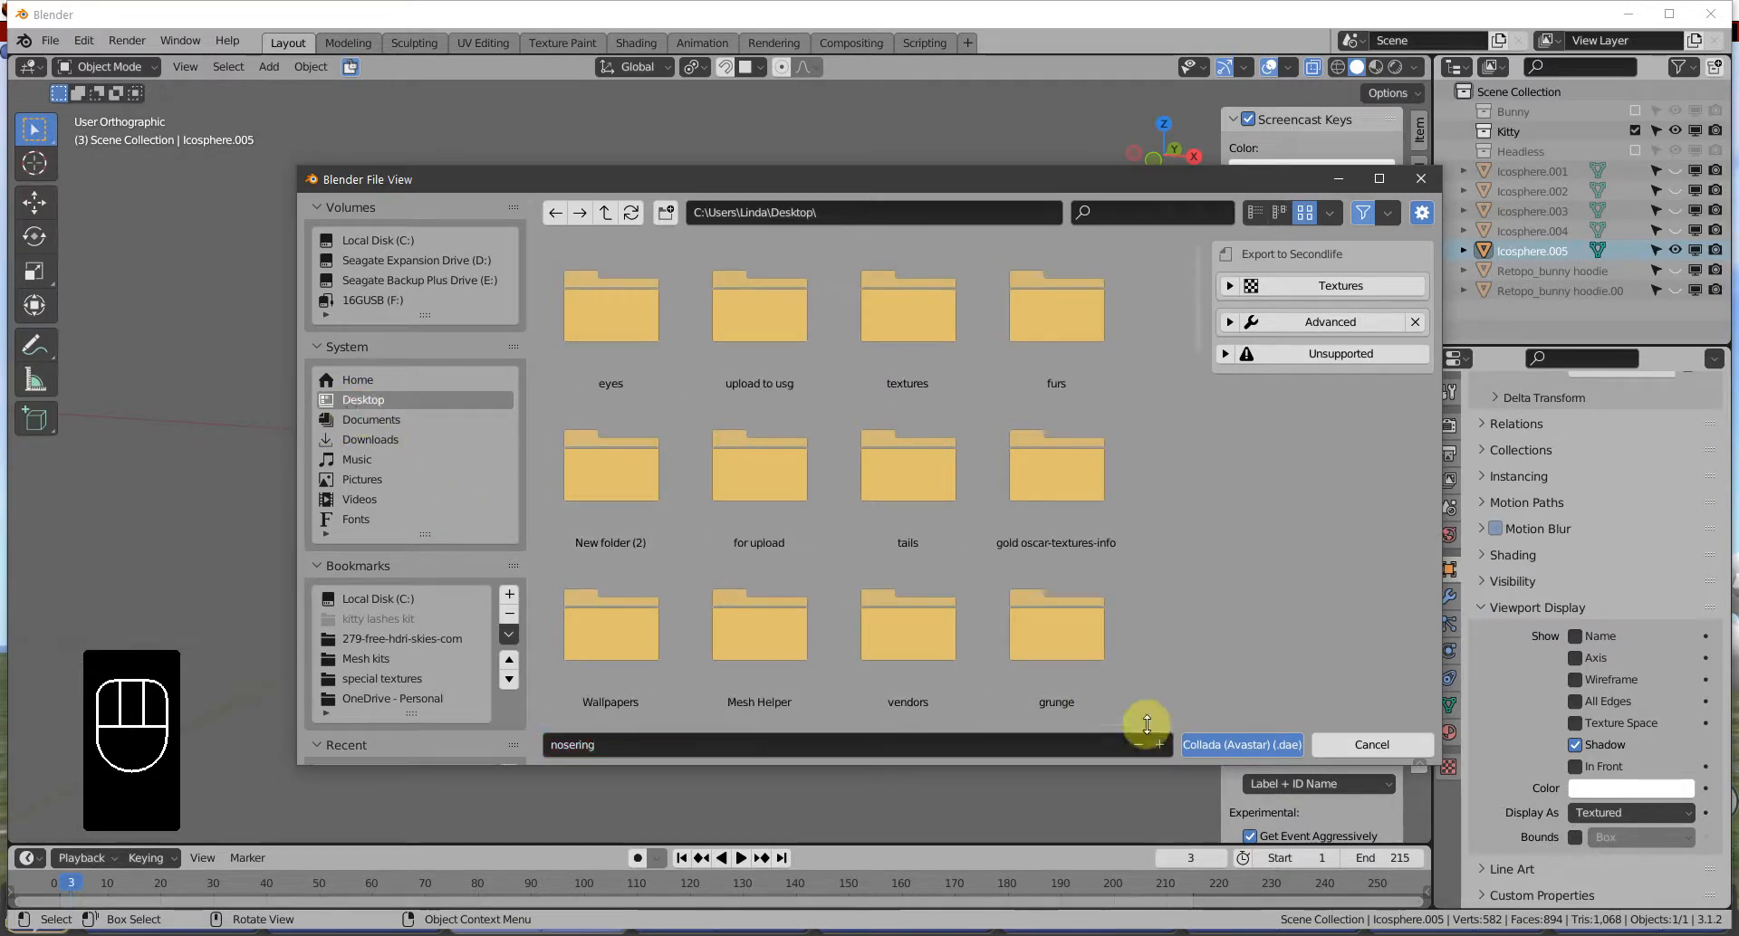
click(1265, 751)
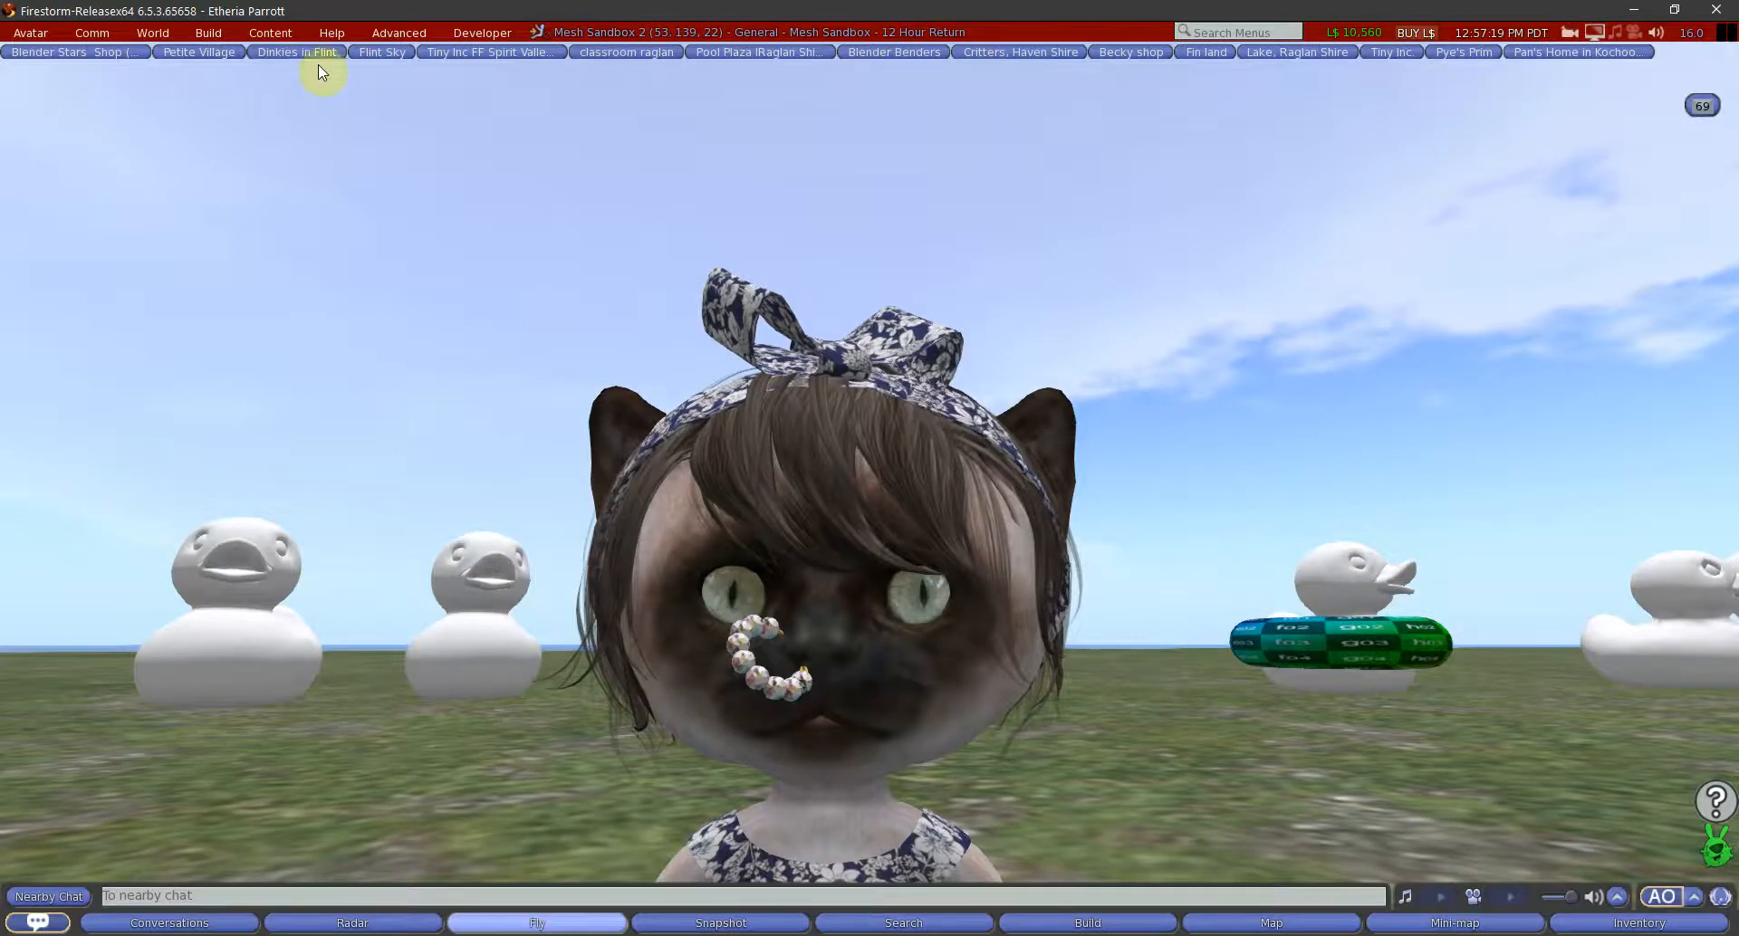
In Firestorm, upload nosering.dae from the Desktop as a mesh model, calculating its weights and fee
click(209, 33)
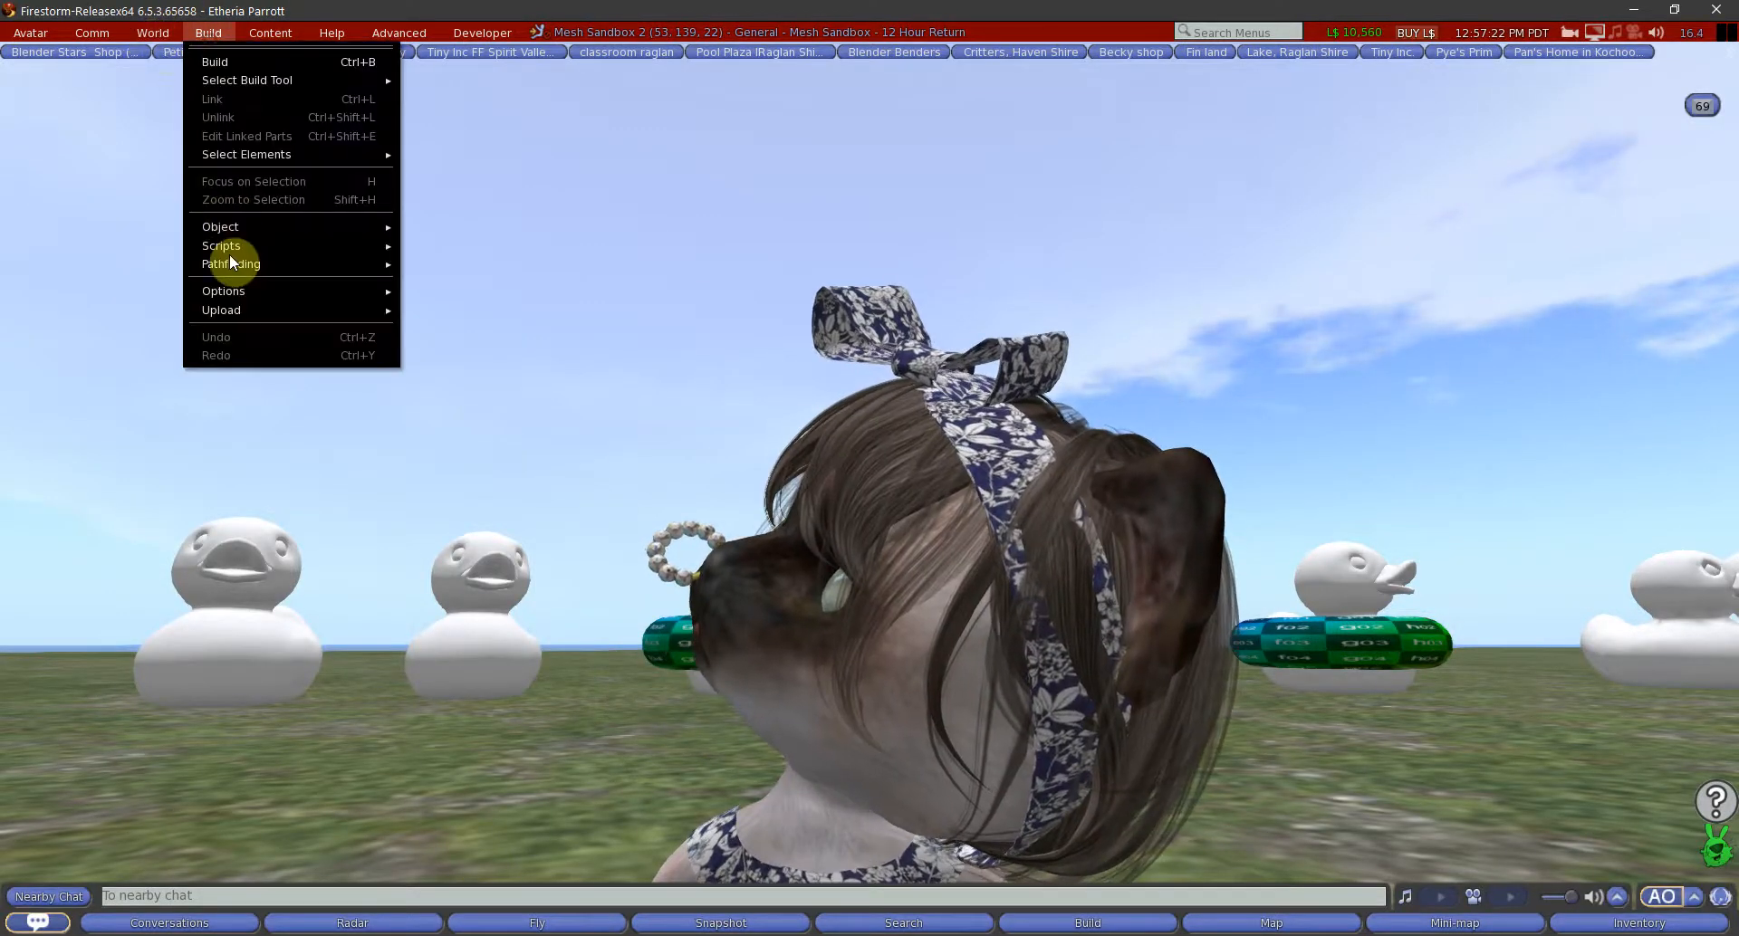
mouse_move(241, 310)
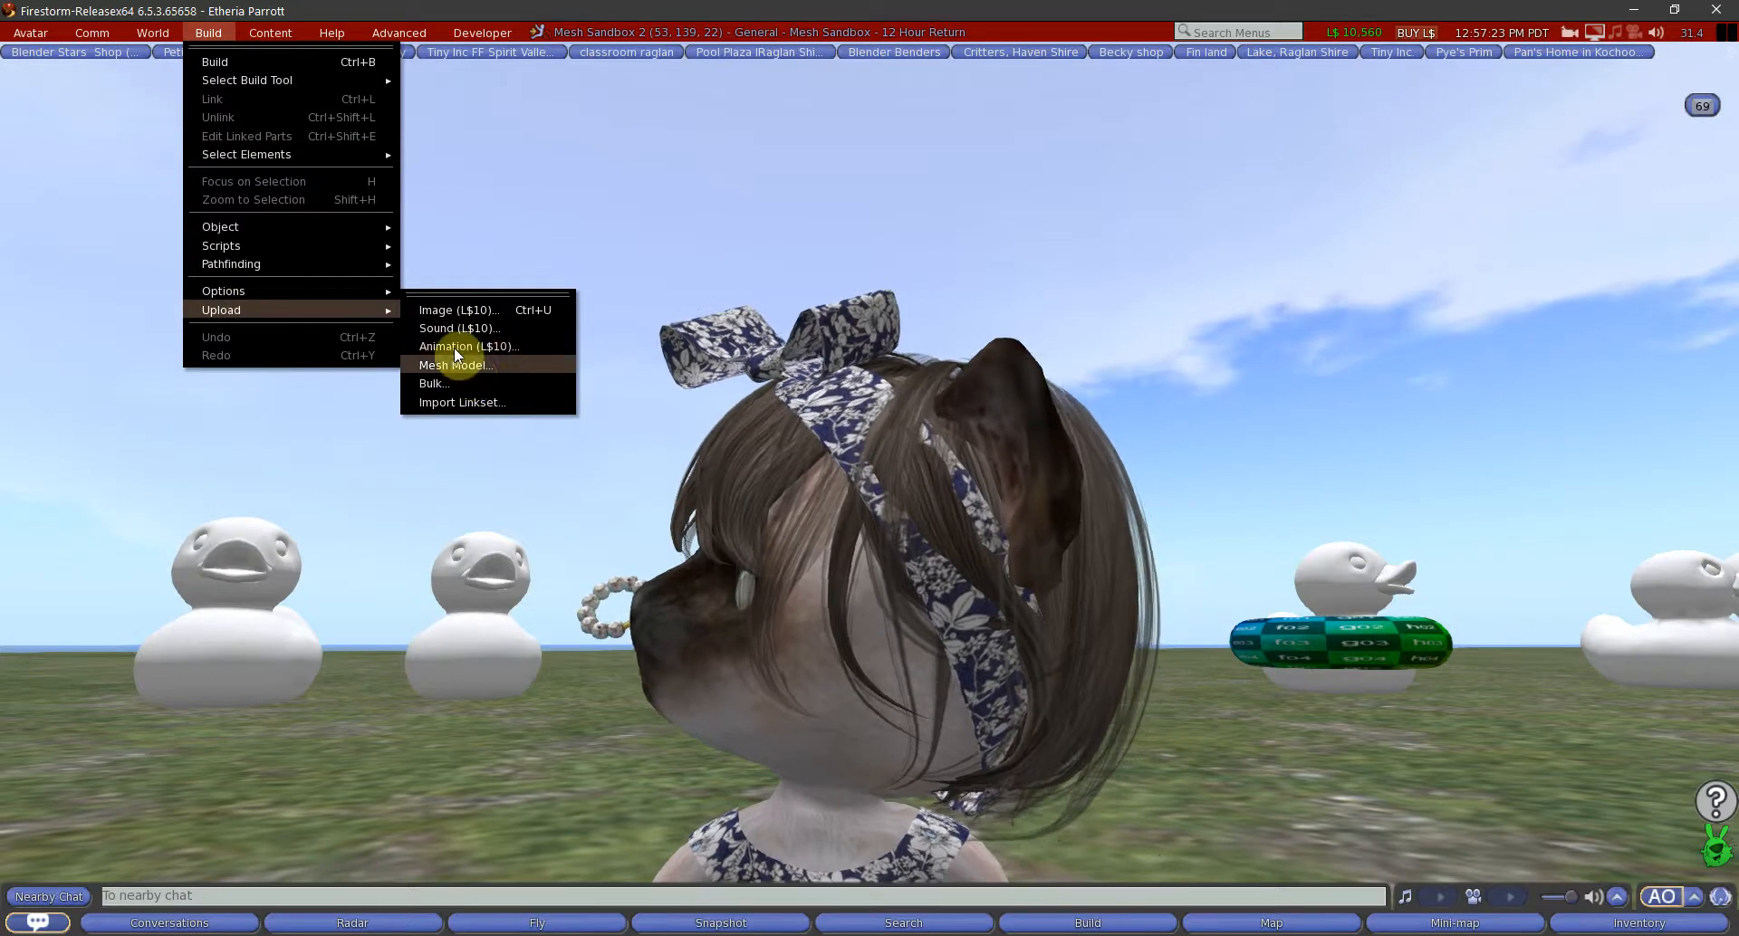
click(460, 366)
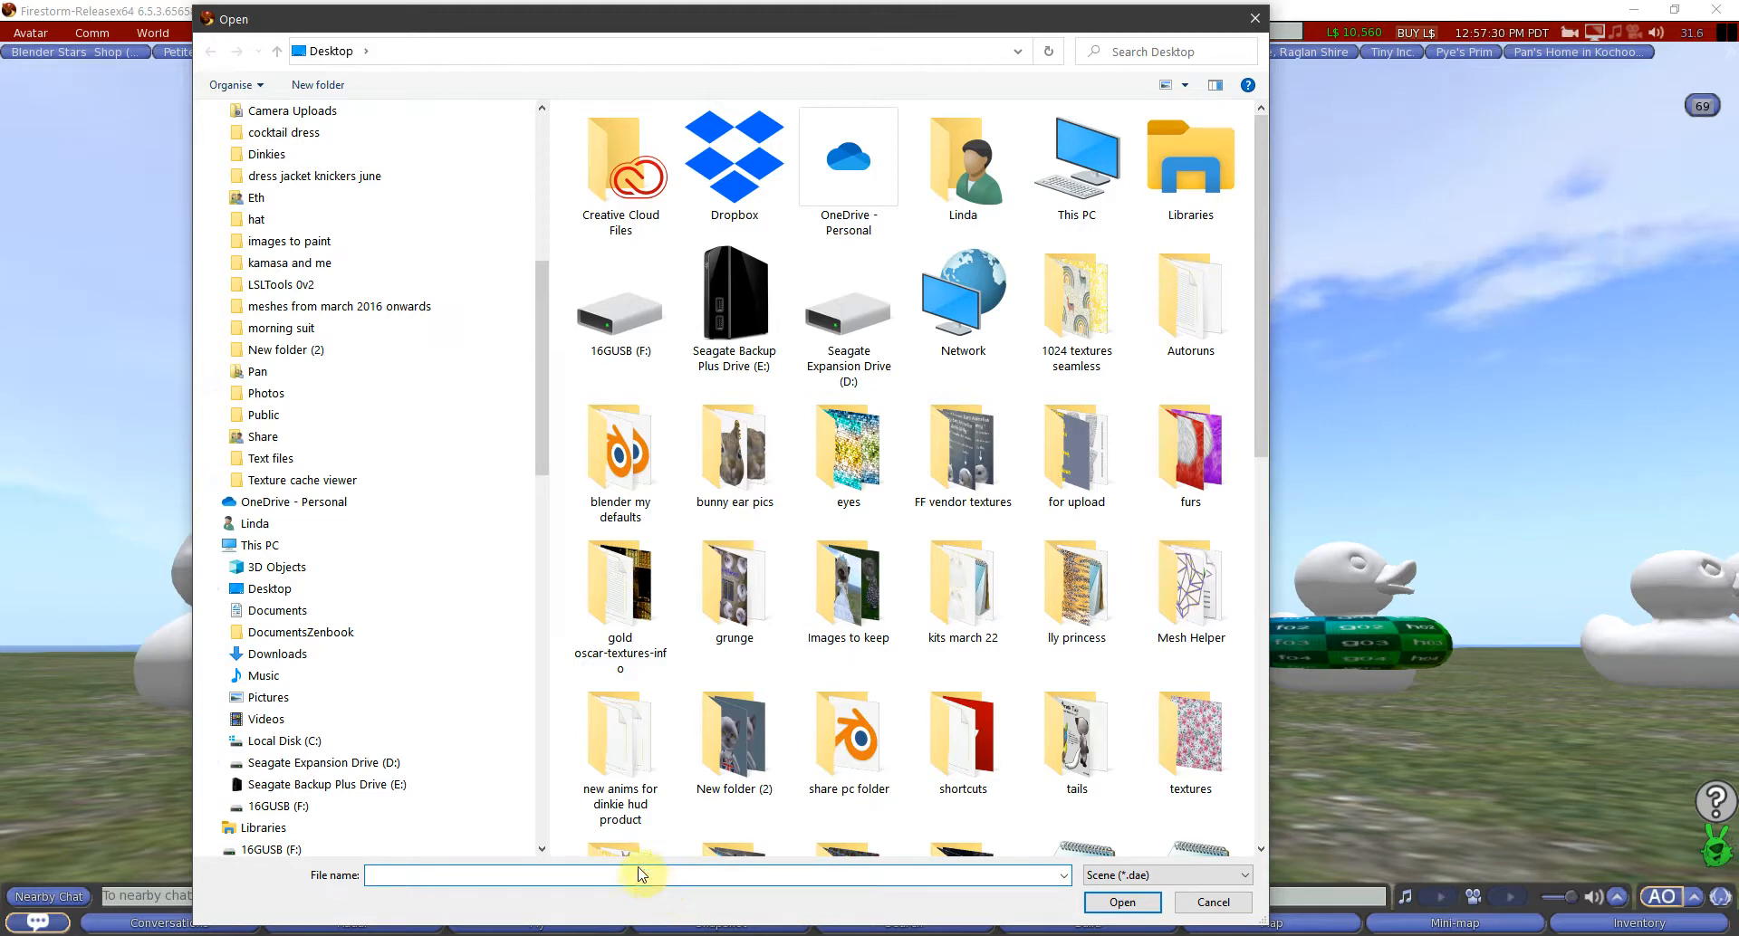
text(nos)
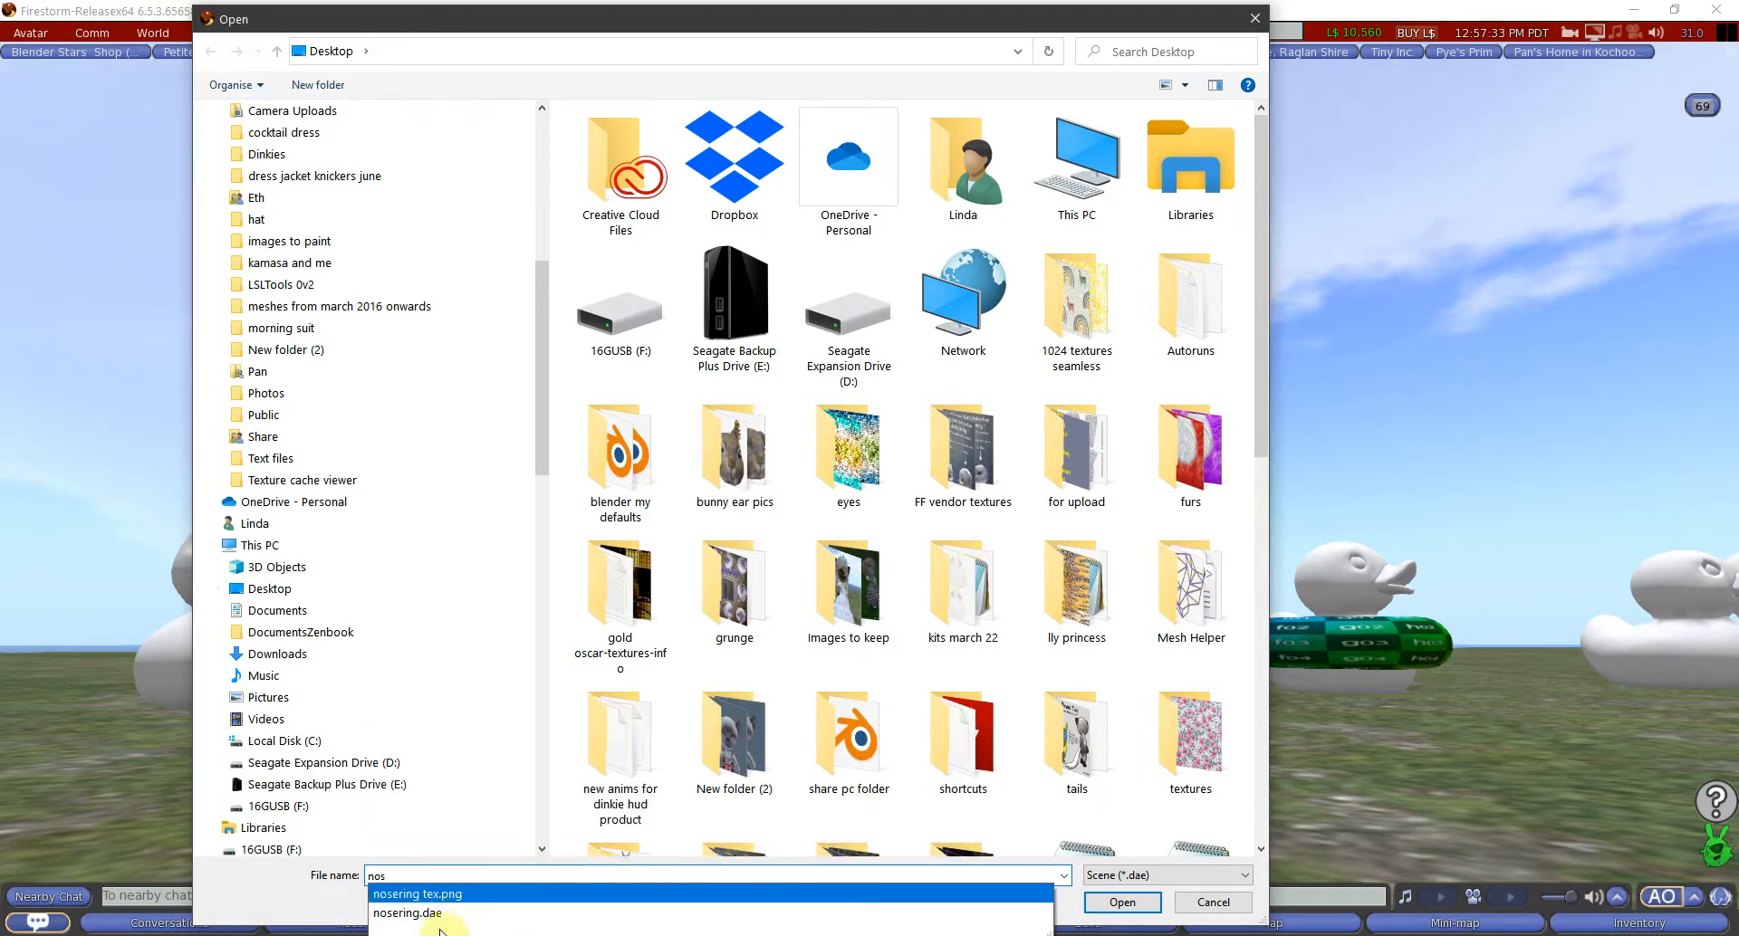
click(404, 913)
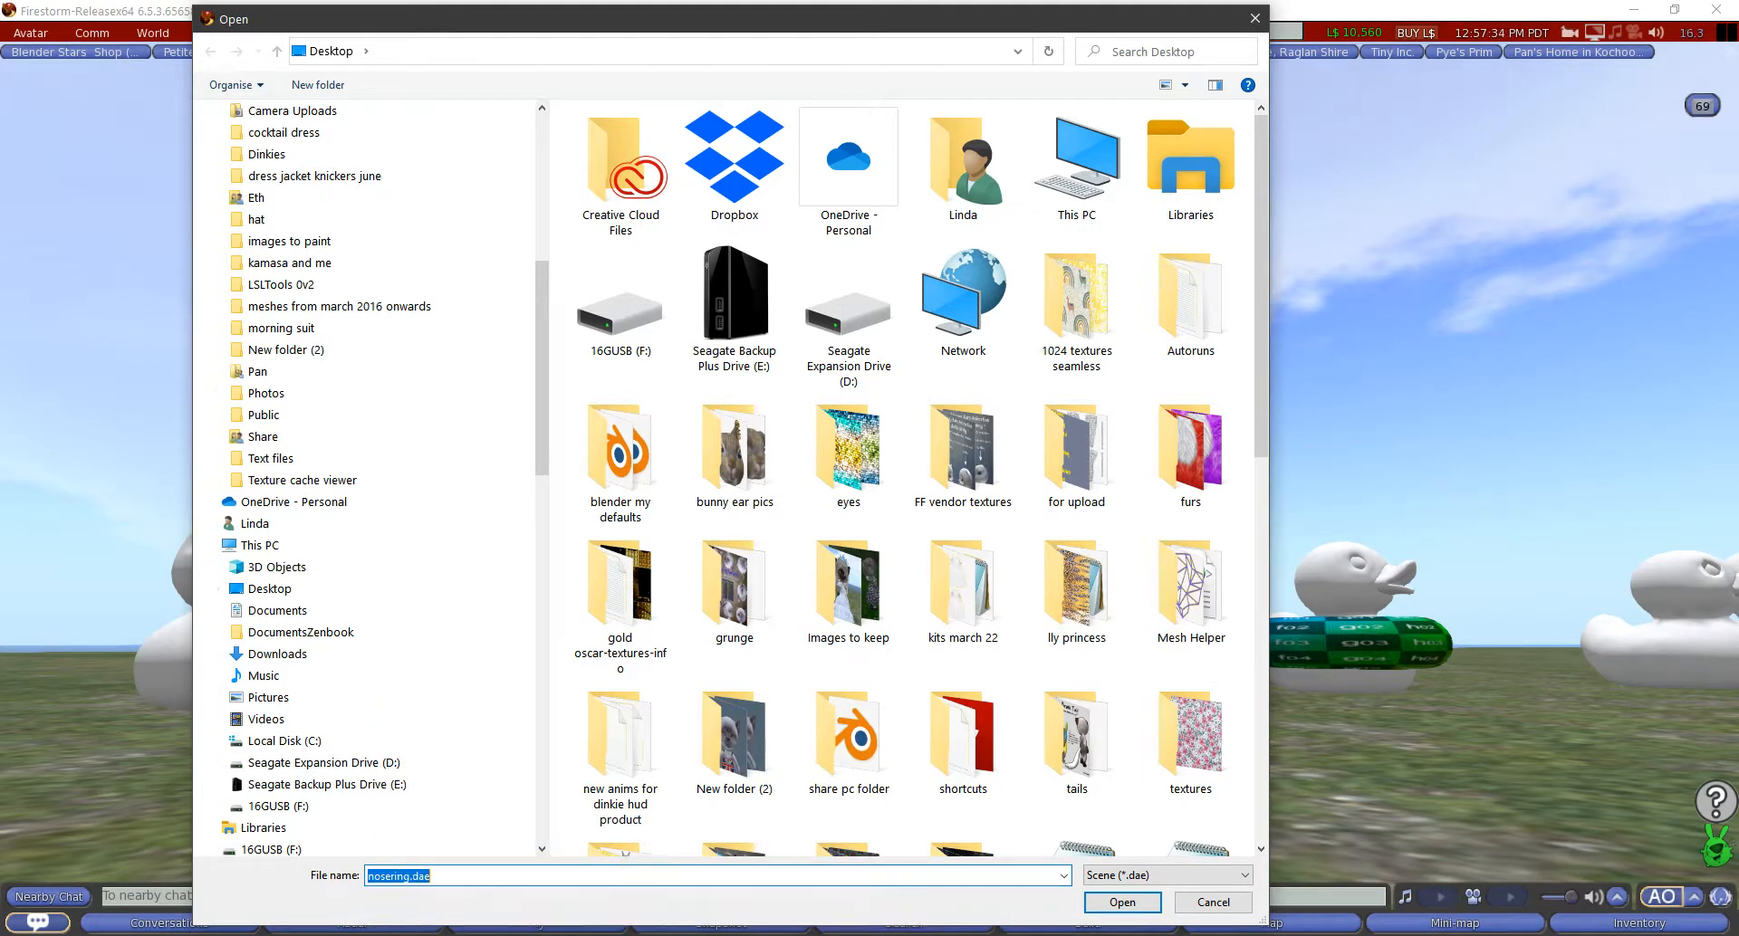
click(1122, 902)
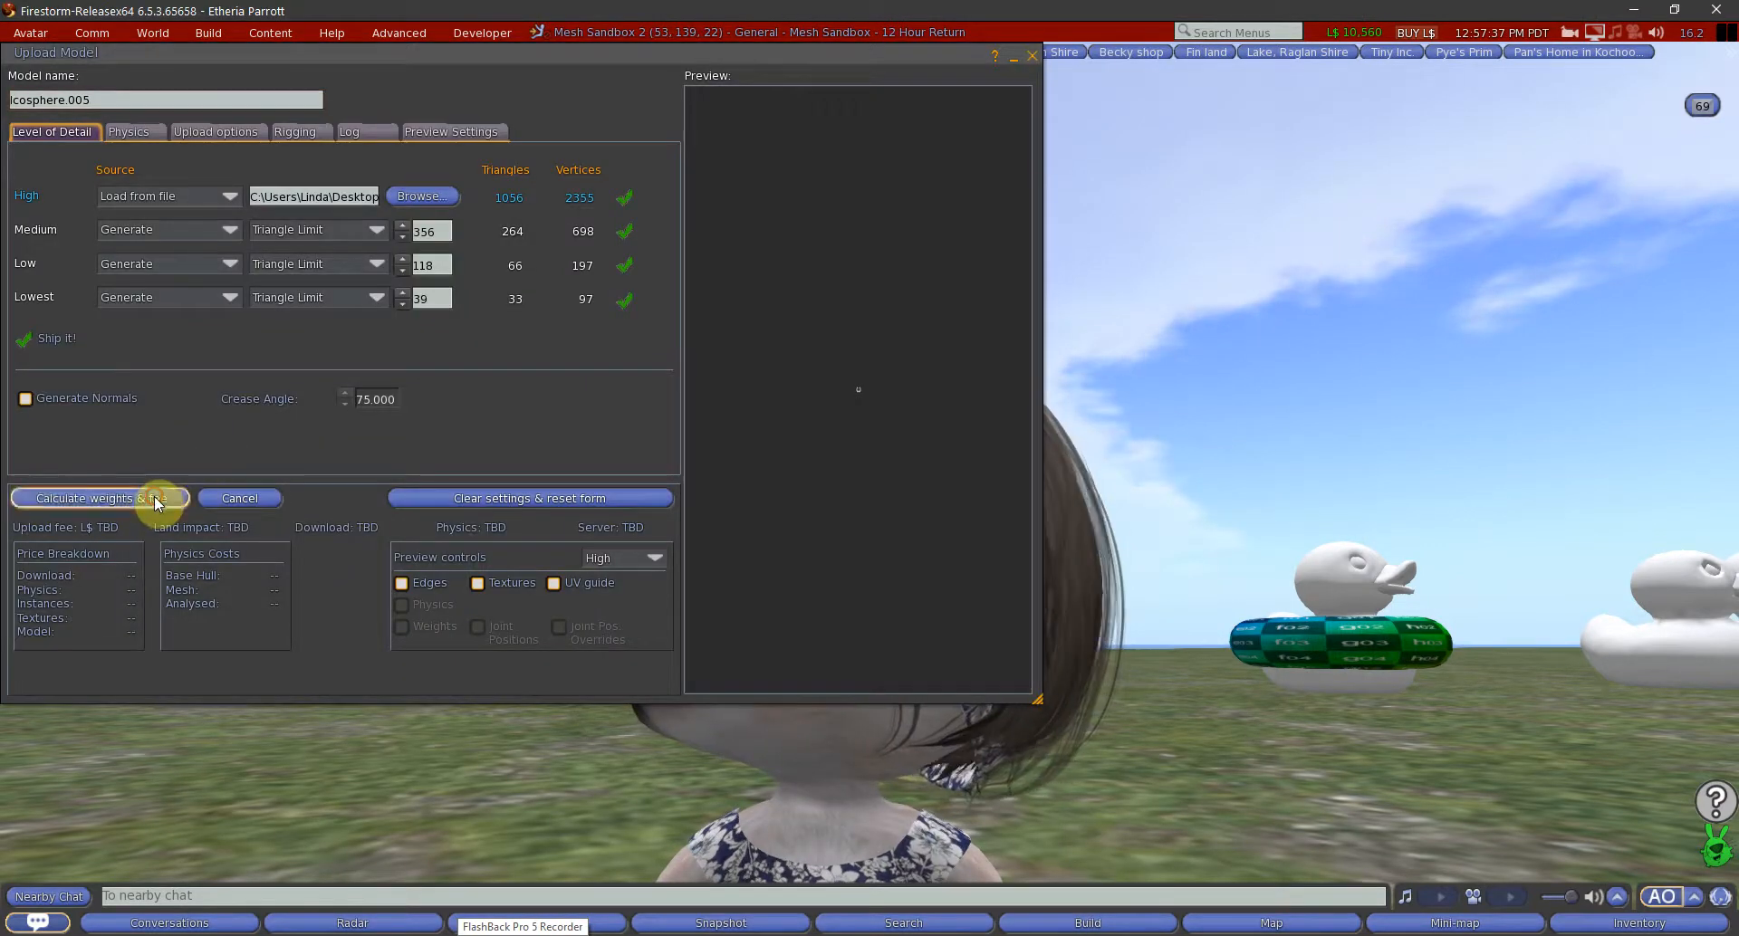
click(156, 500)
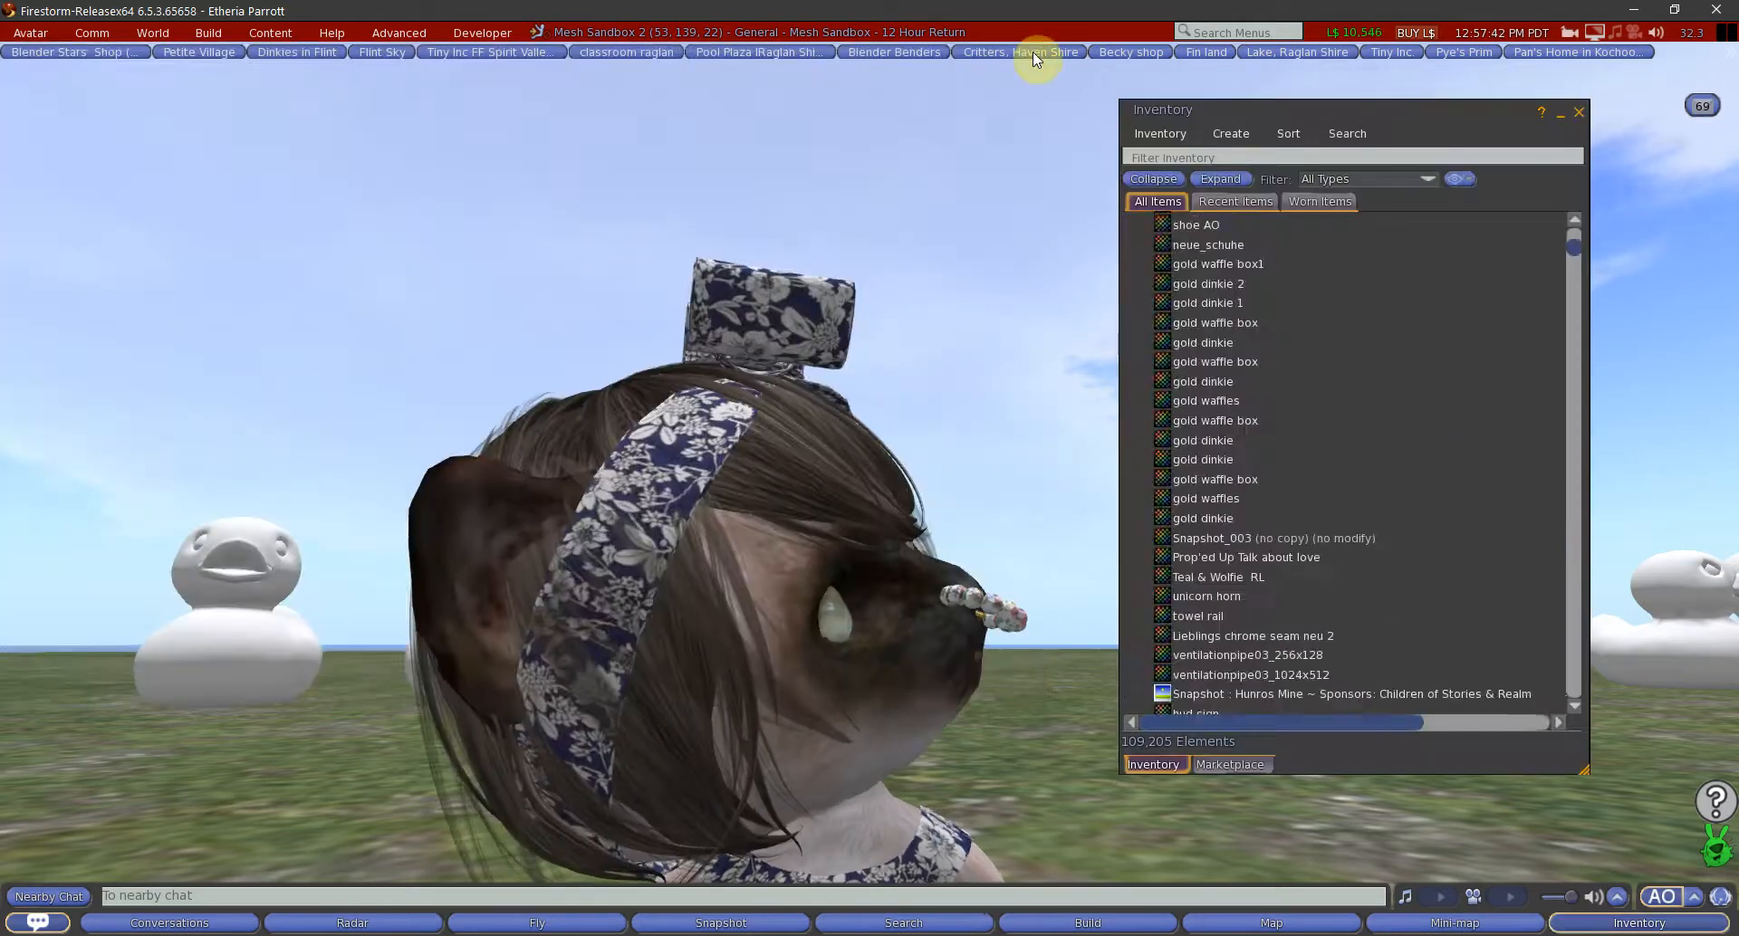
Open the currently worn nose ring for editing, copy its position, rotation and texture settings, and close the editor
alt+drag(882, 580, 750, 723)
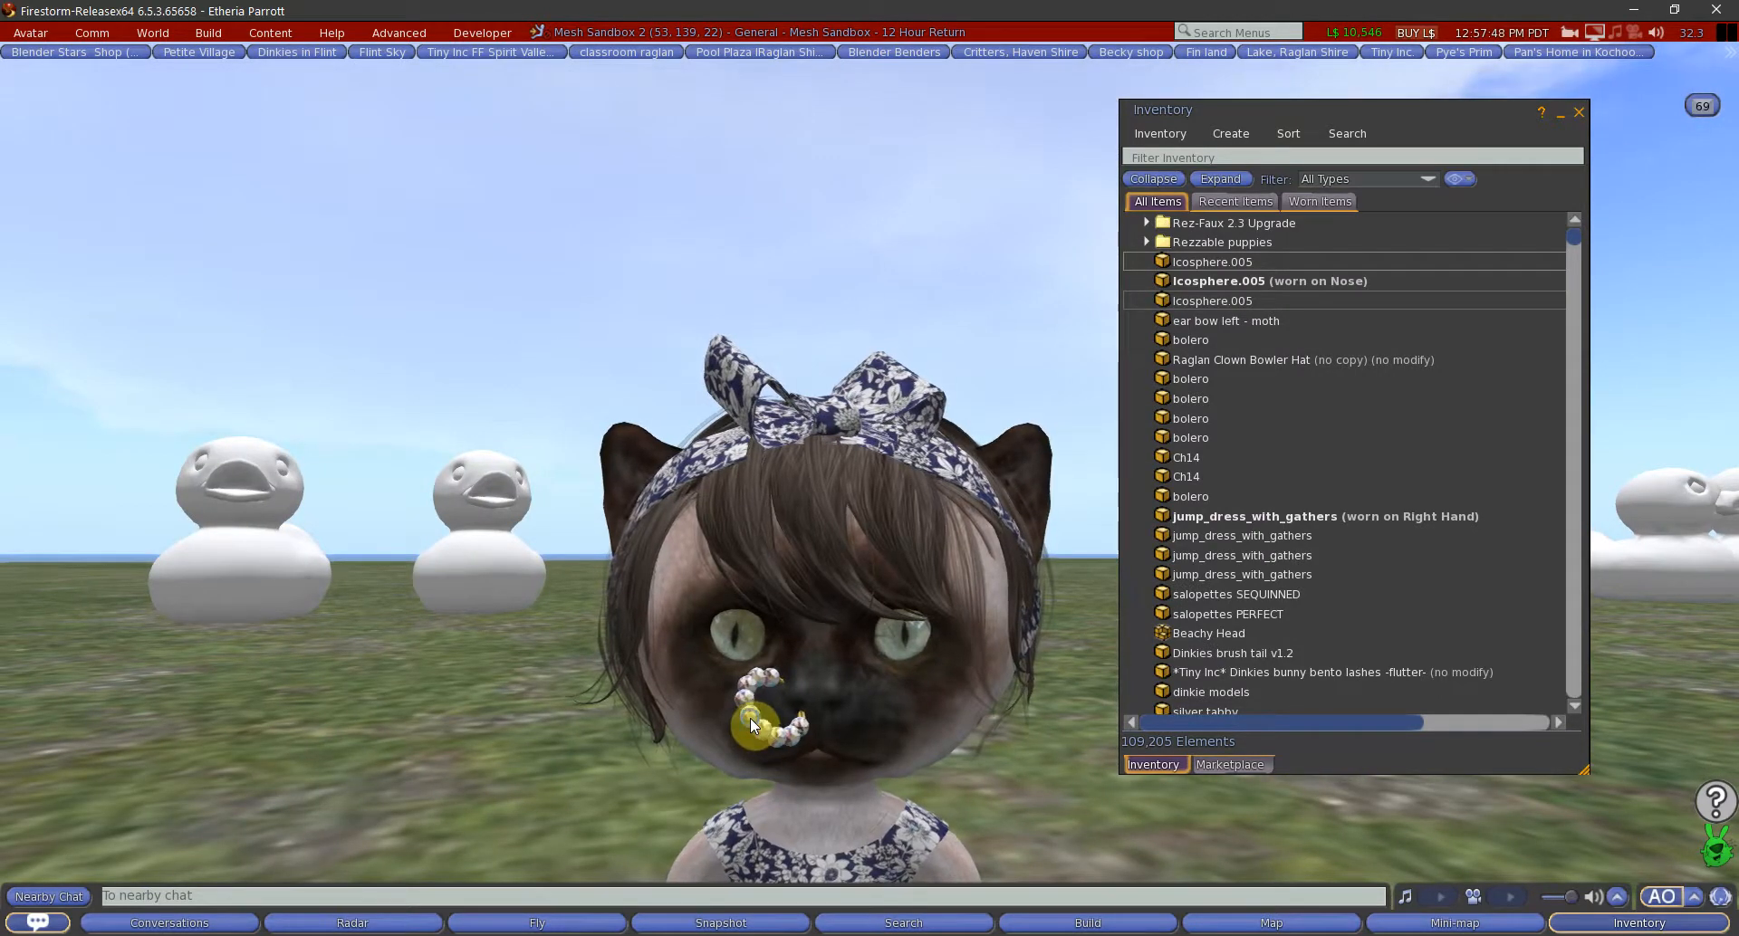
right_click(750, 719)
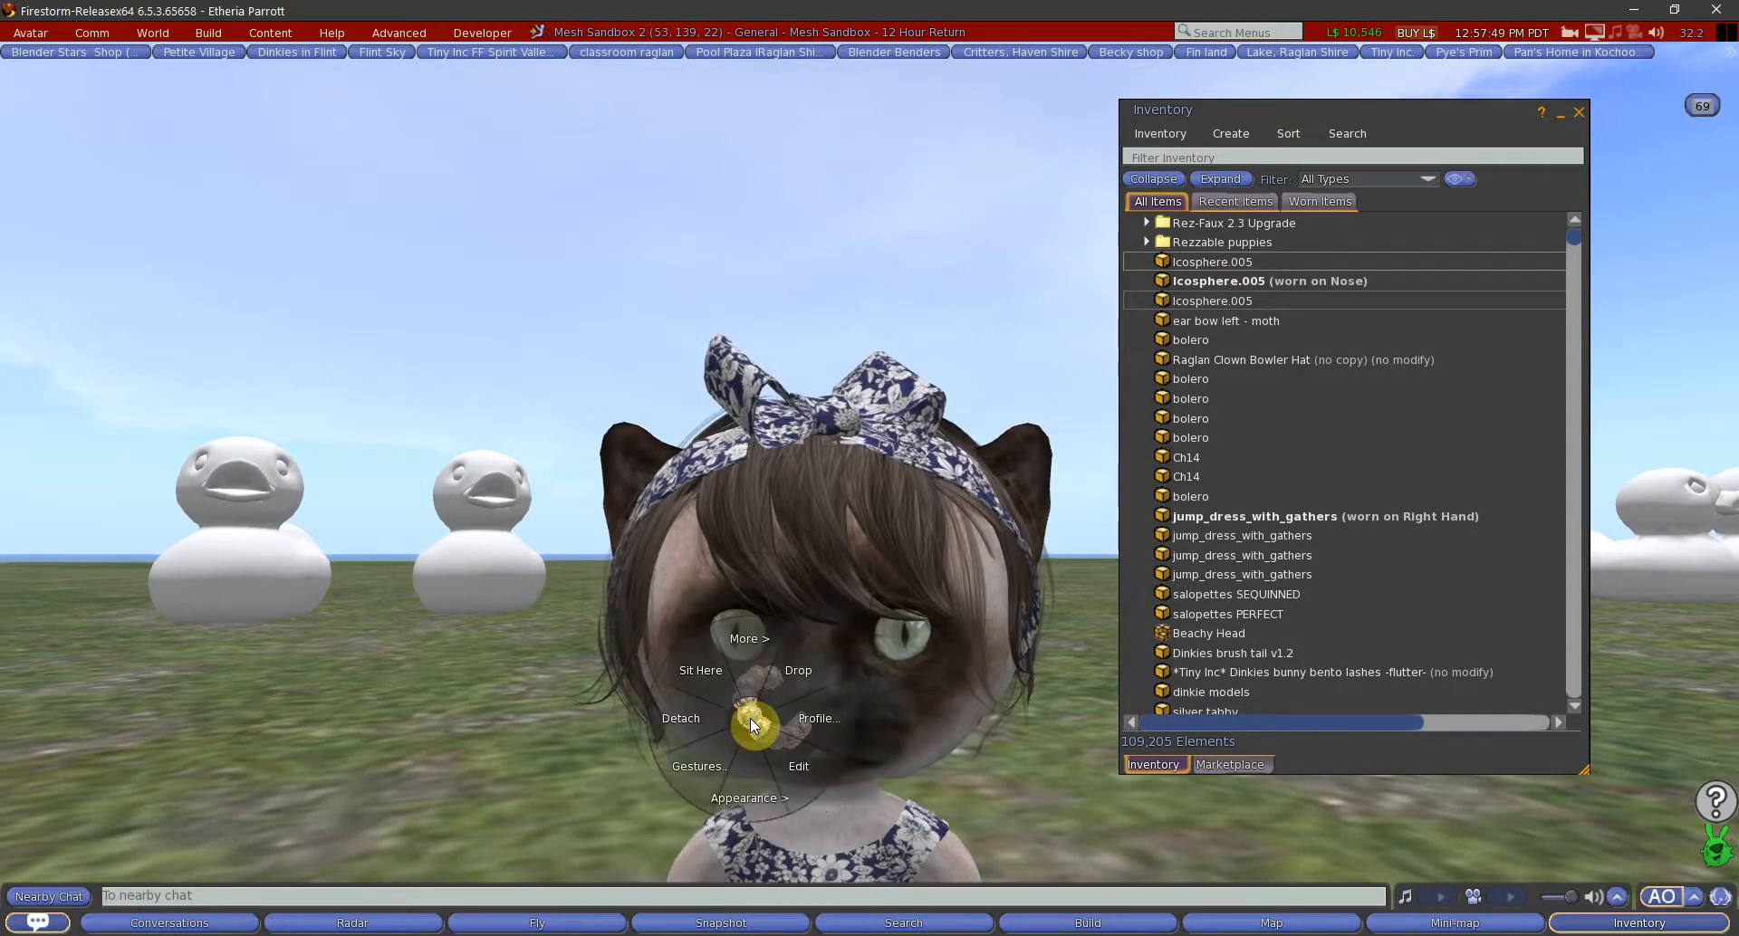
click(796, 761)
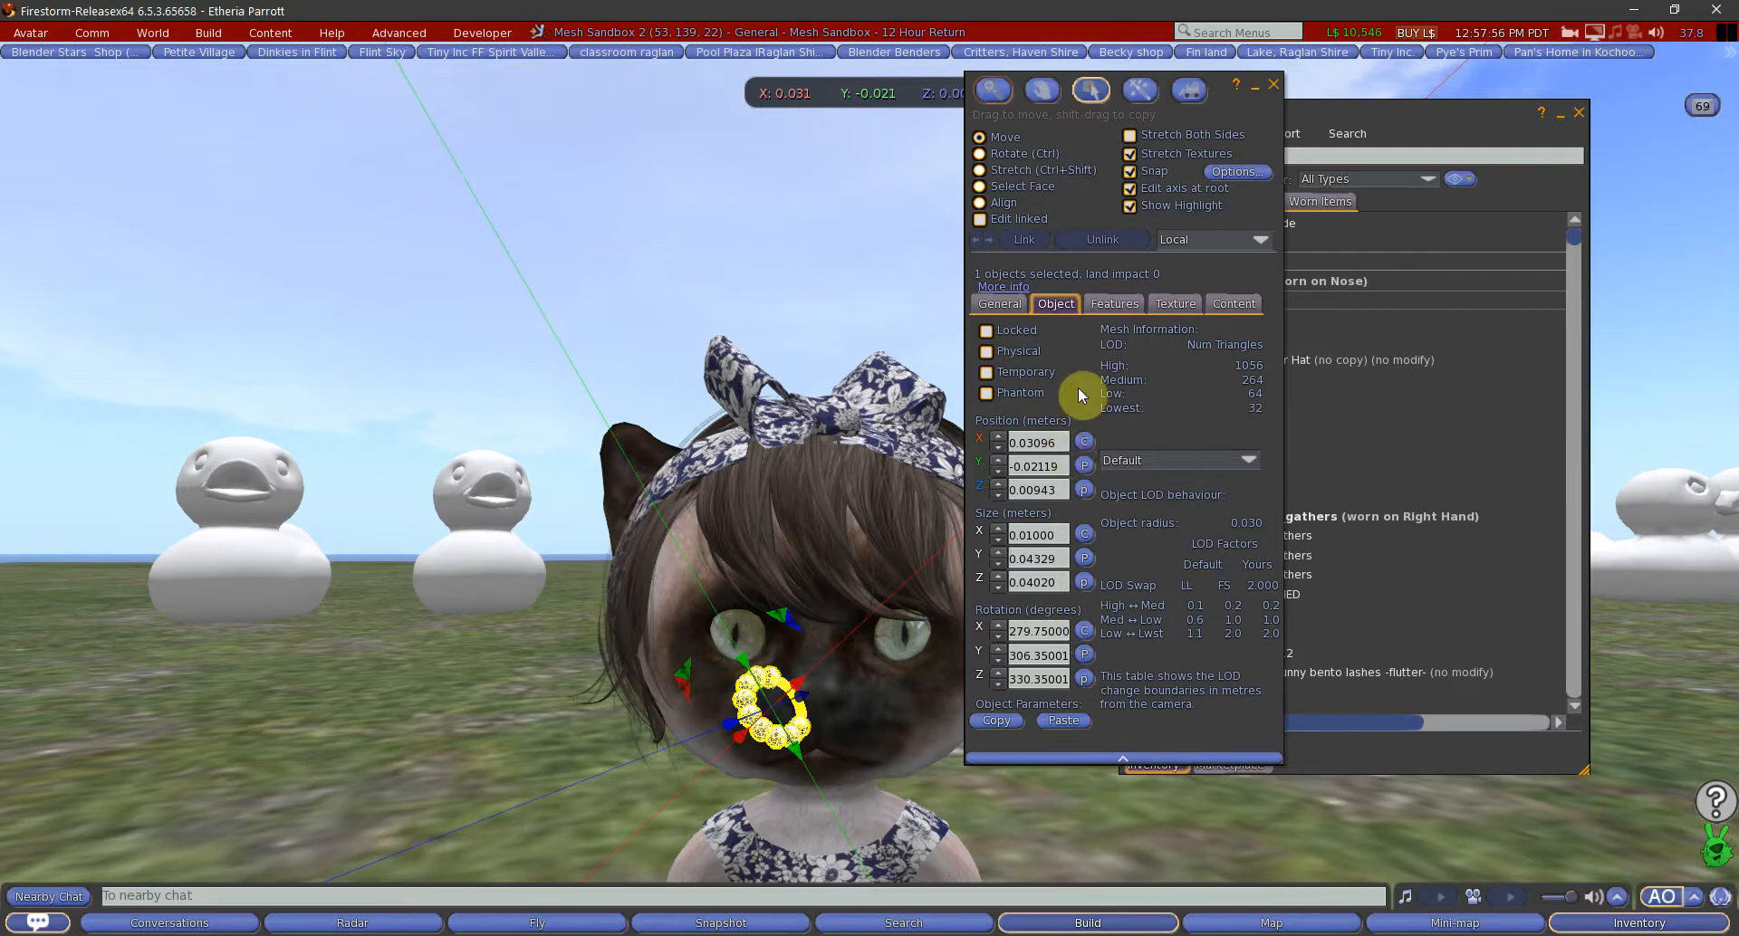
click(1168, 308)
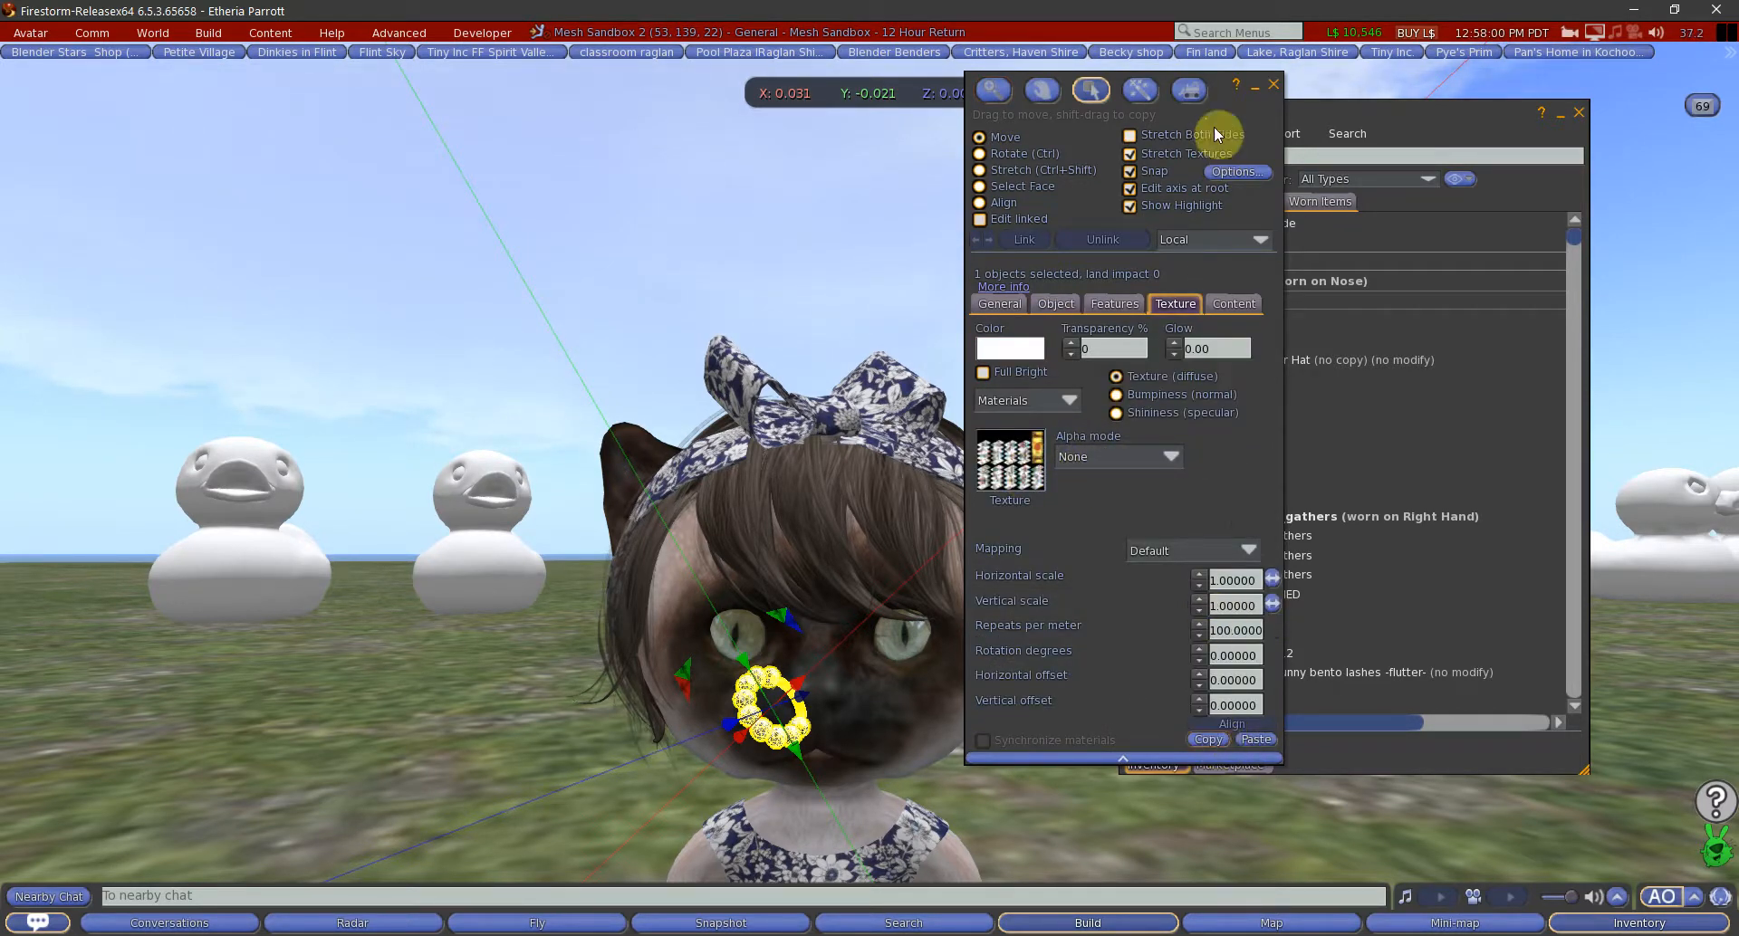
click(1273, 86)
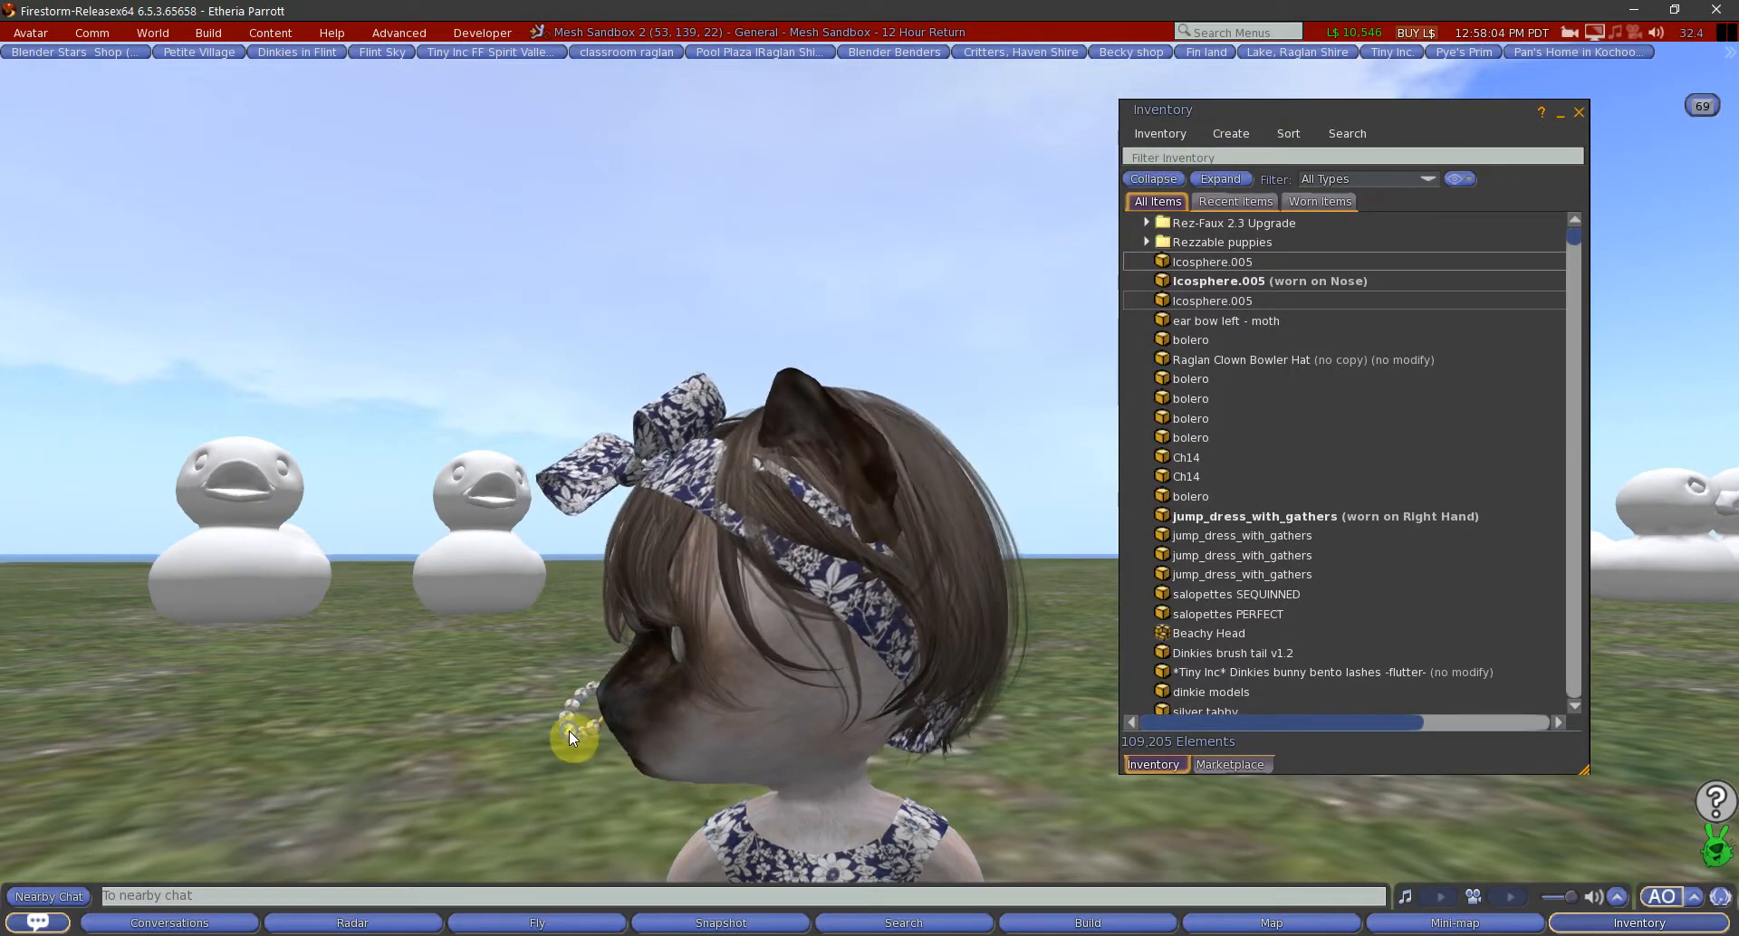
Detach the old nose ring and attach the newly uploaded Icosphere.005 from the inventory to the Nose
right_click(568, 732)
click(491, 726)
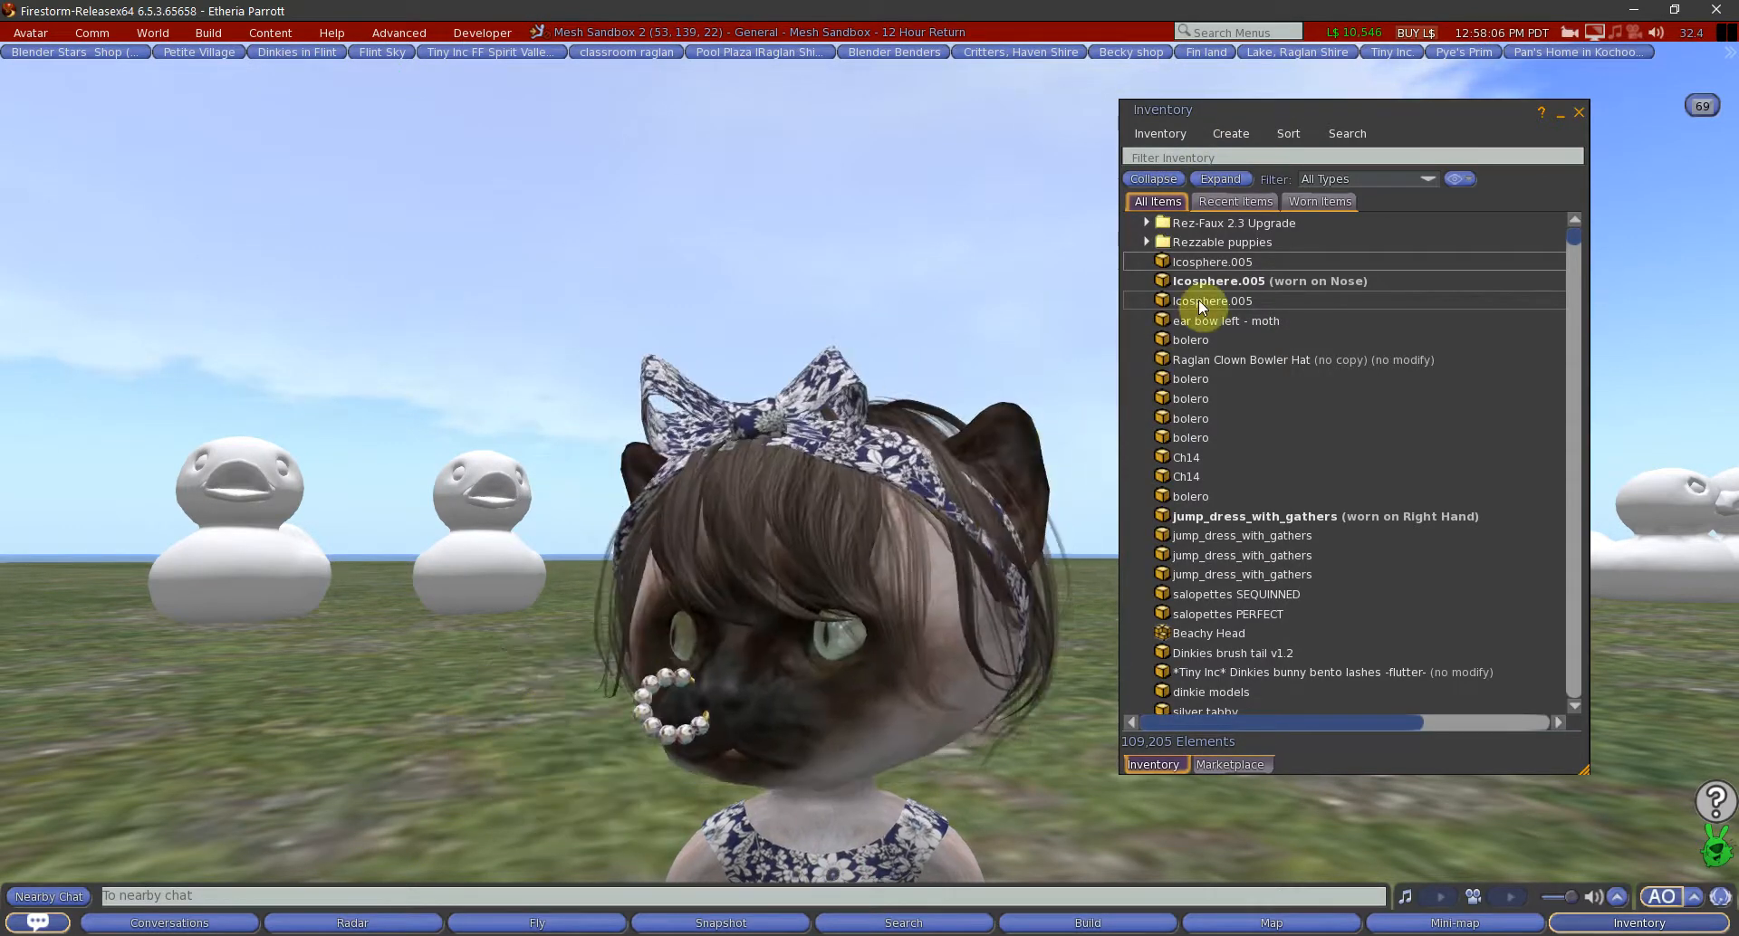
right_click(1212, 259)
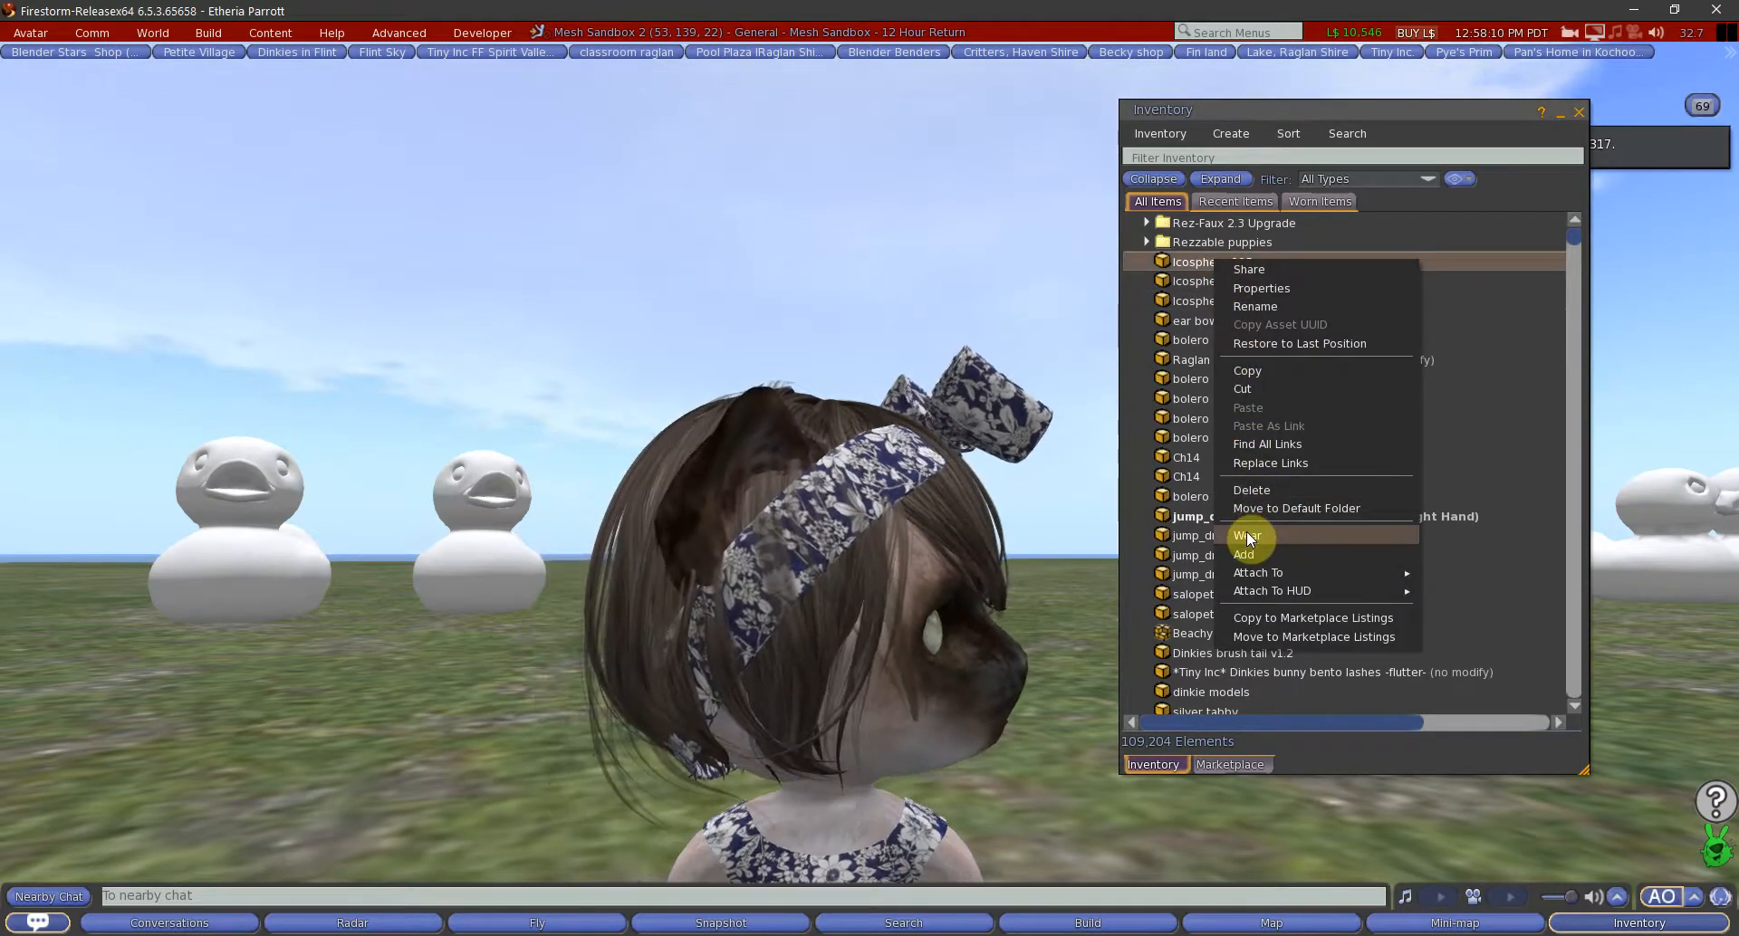
mouse_move(1254, 572)
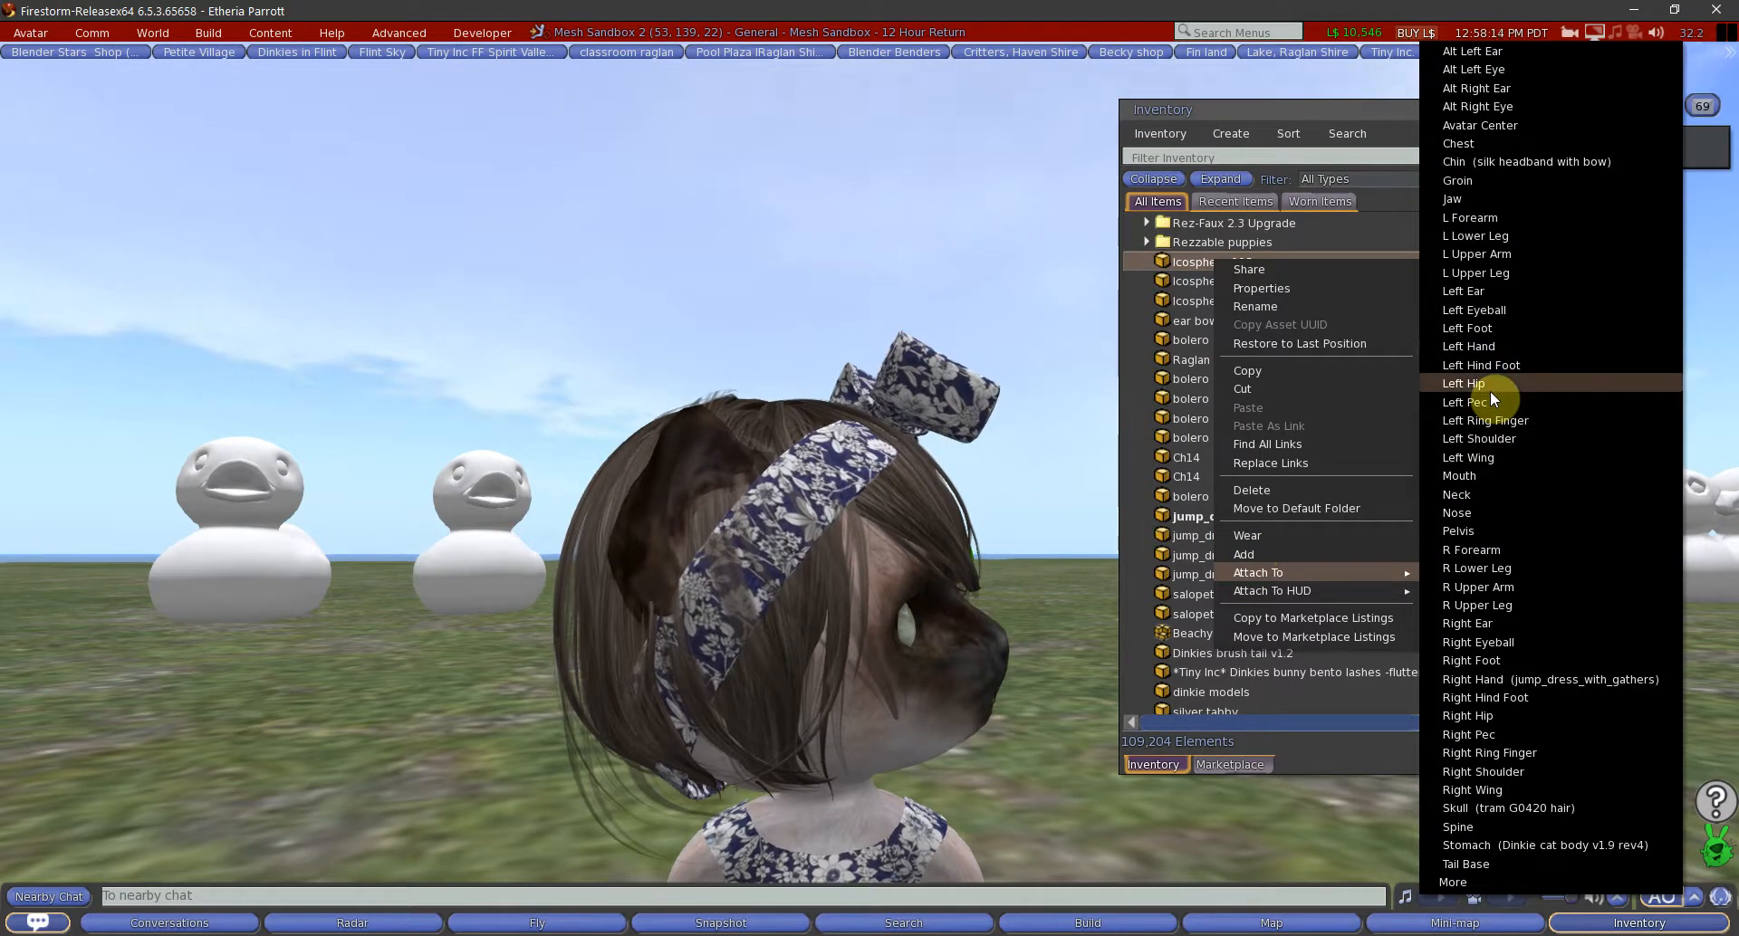
click(1449, 513)
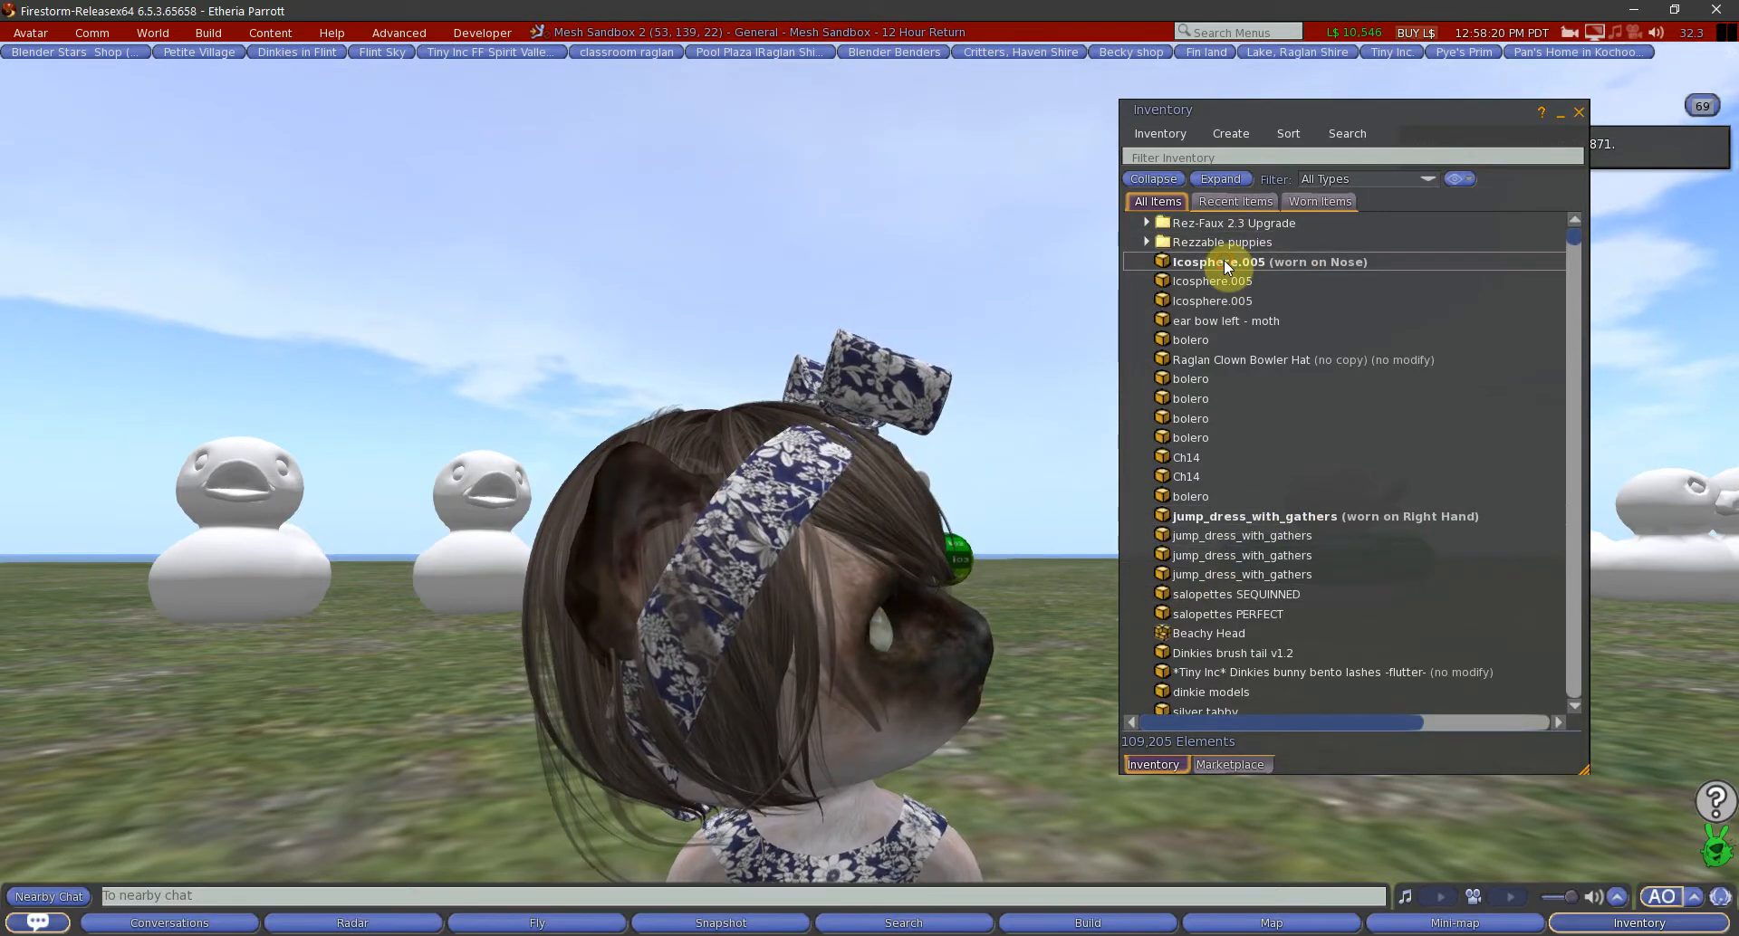
Edit the newly worn Icosphere.005 and paste the copied position (0.03096, -0.02119, 0.00943) and rotation (279.75, 306.35, 330.35)
click(1224, 262)
right_click(1225, 263)
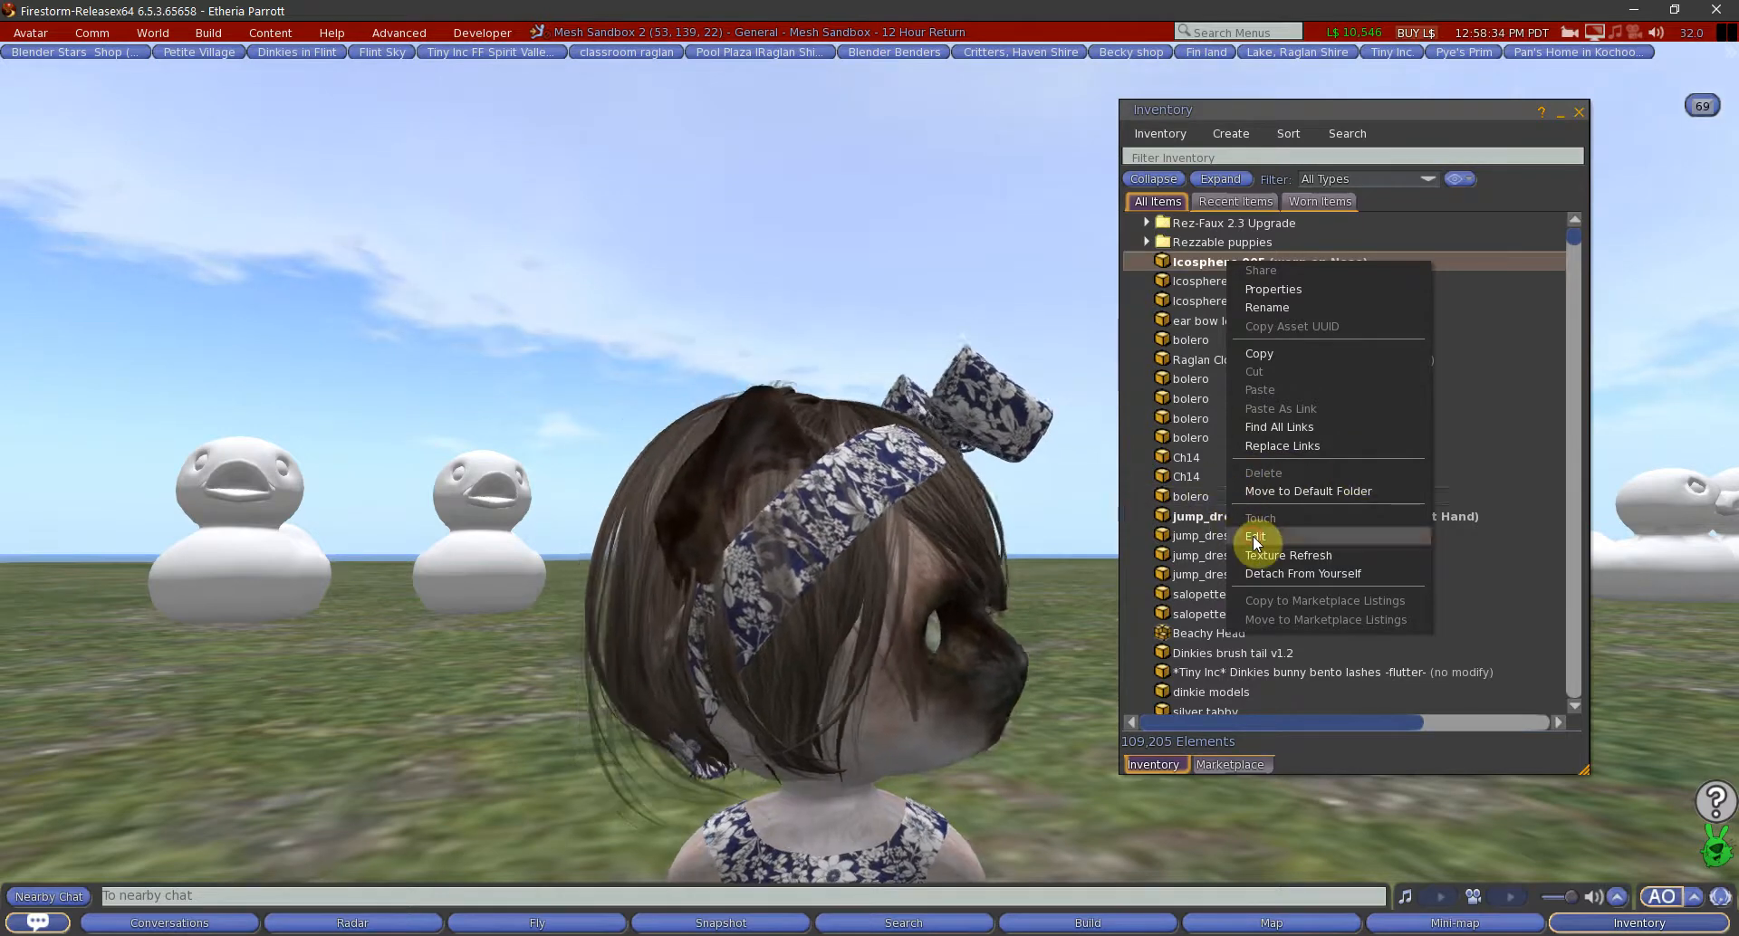
click(1248, 536)
drag(1090, 126, 260, 175)
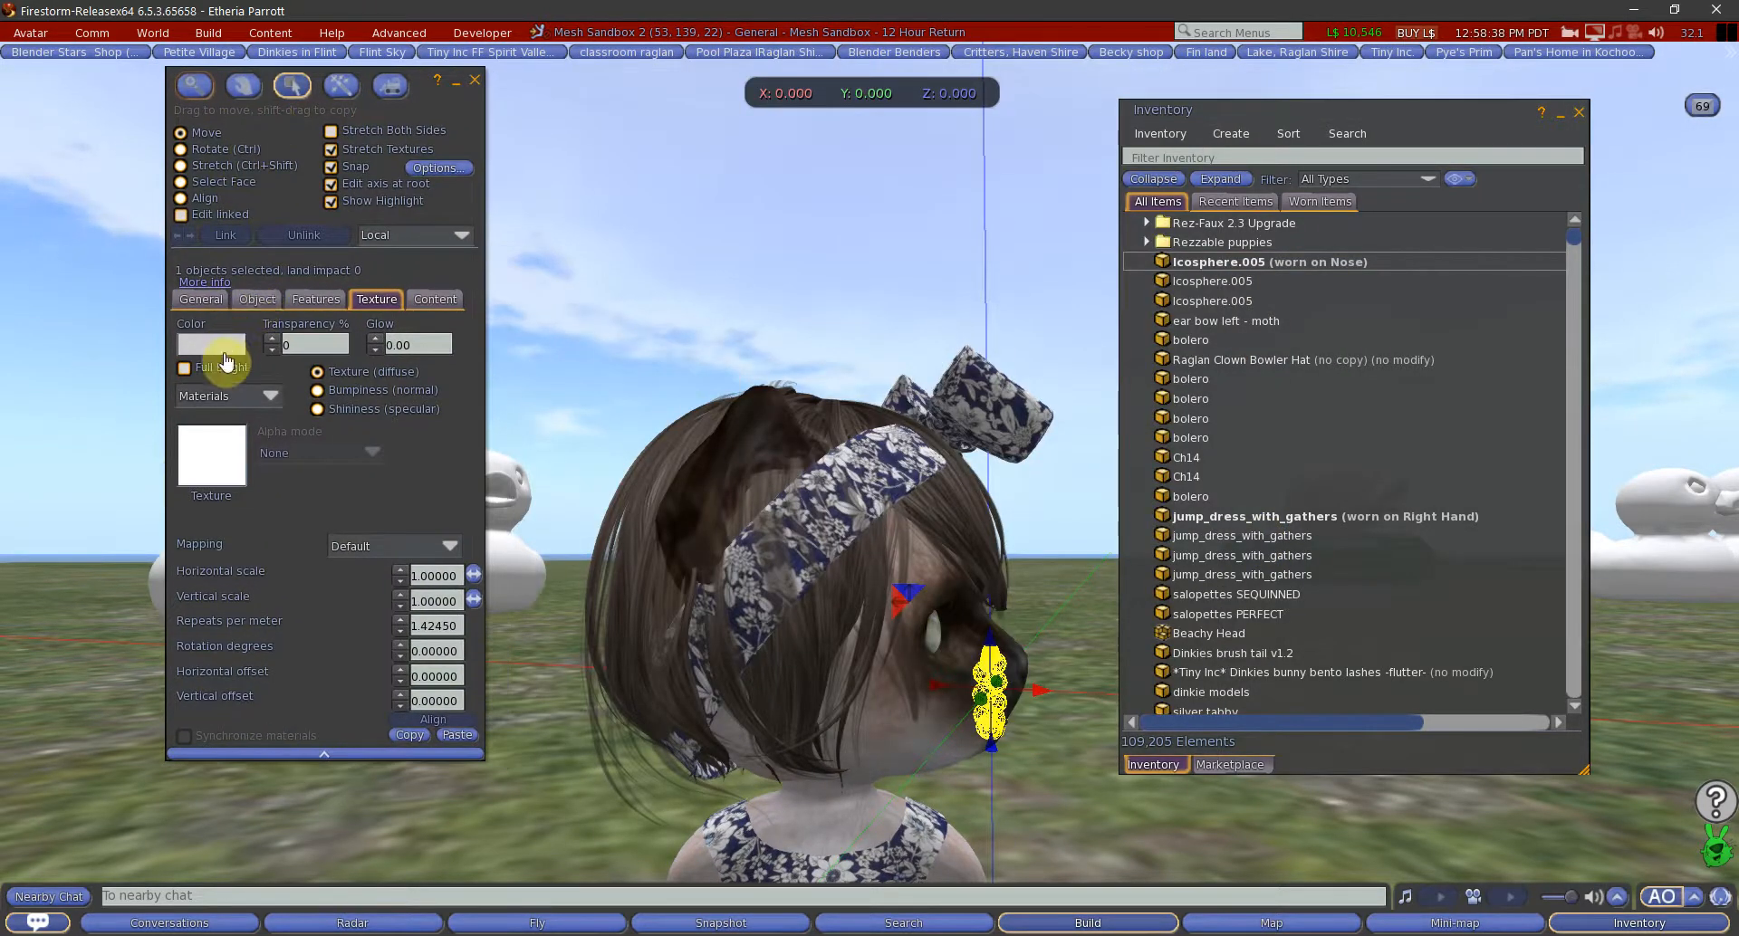
click(258, 300)
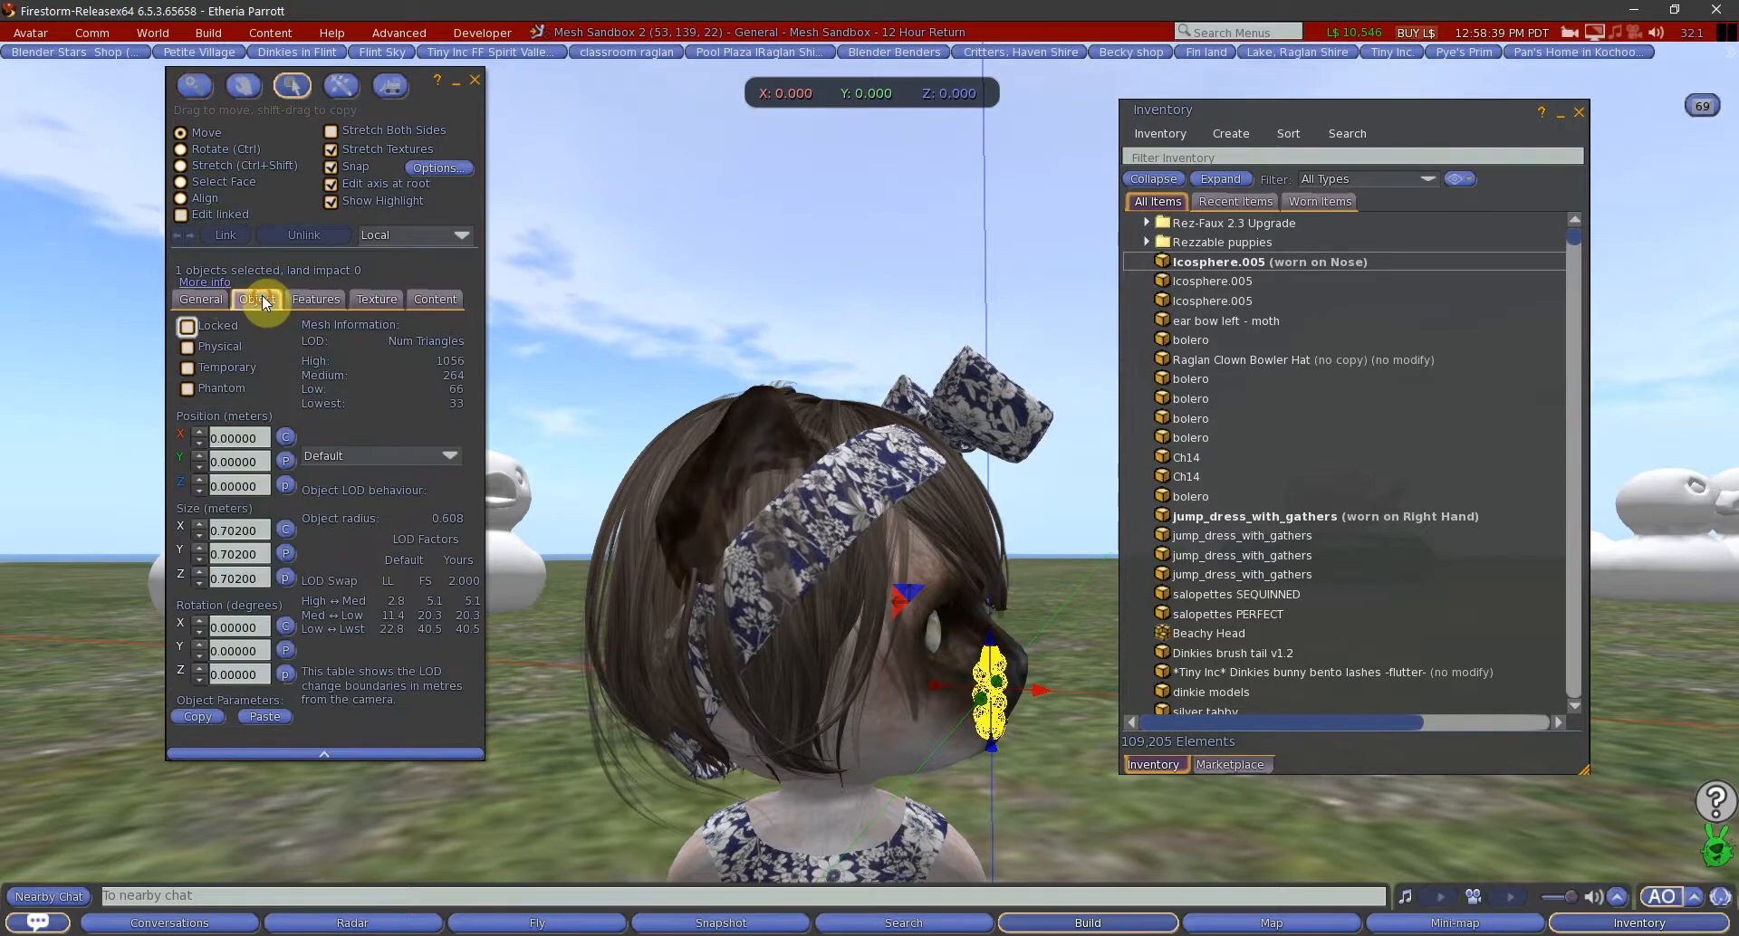
click(287, 461)
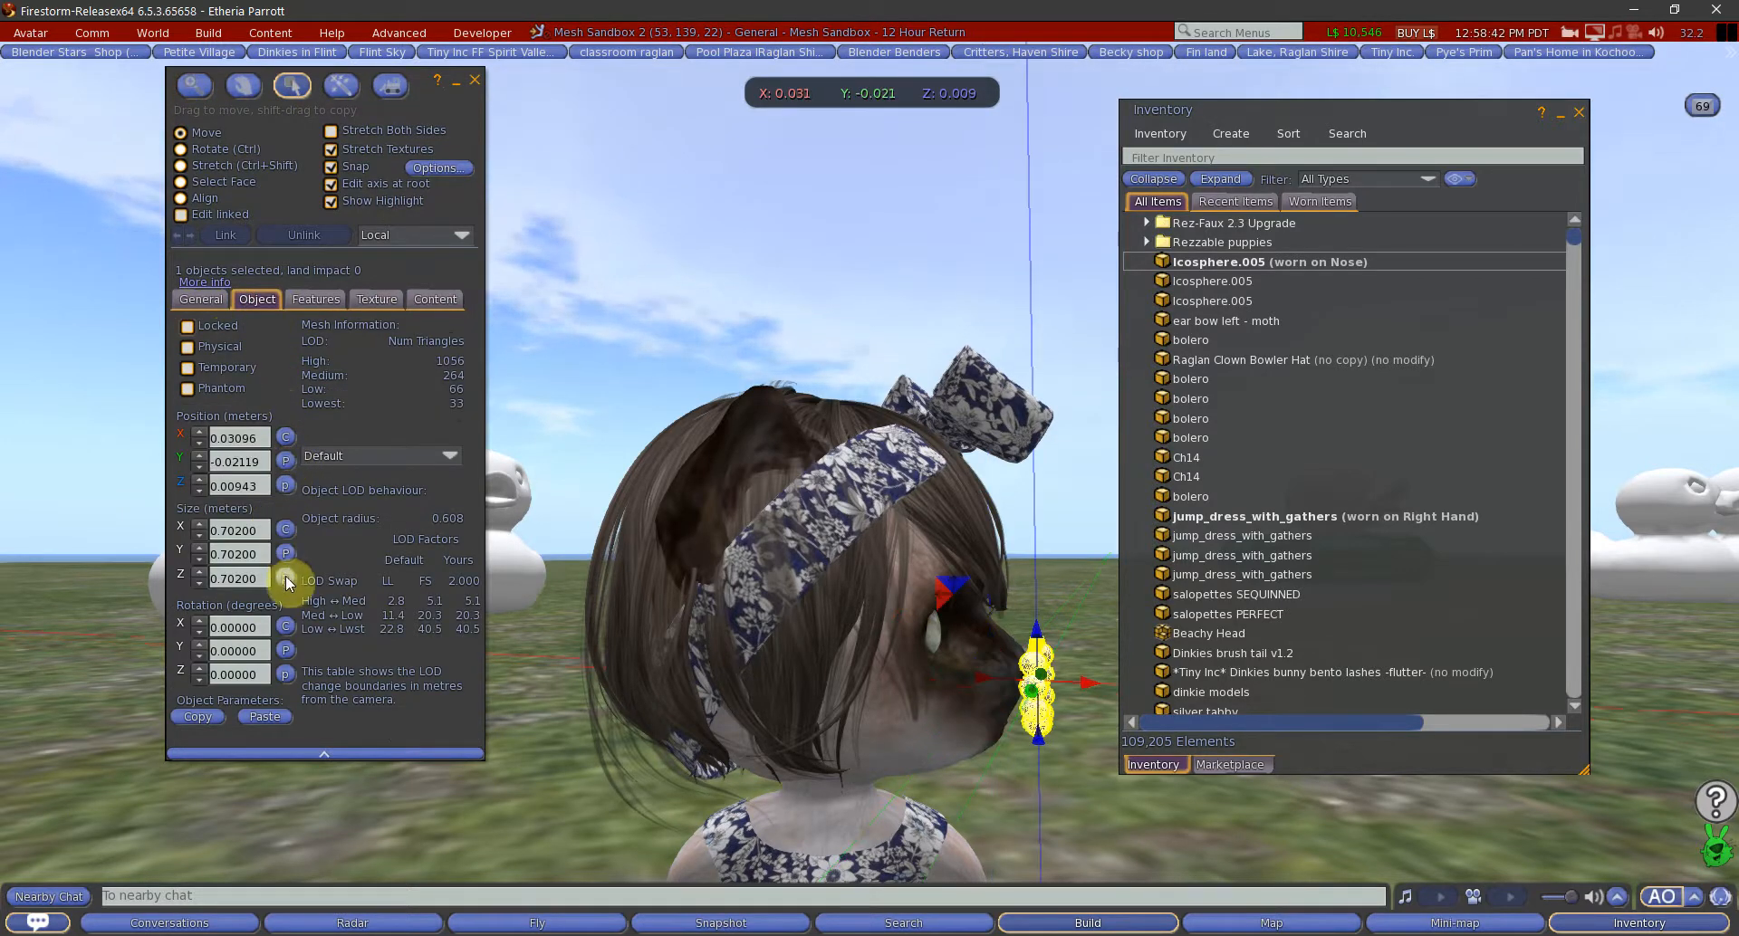
click(285, 650)
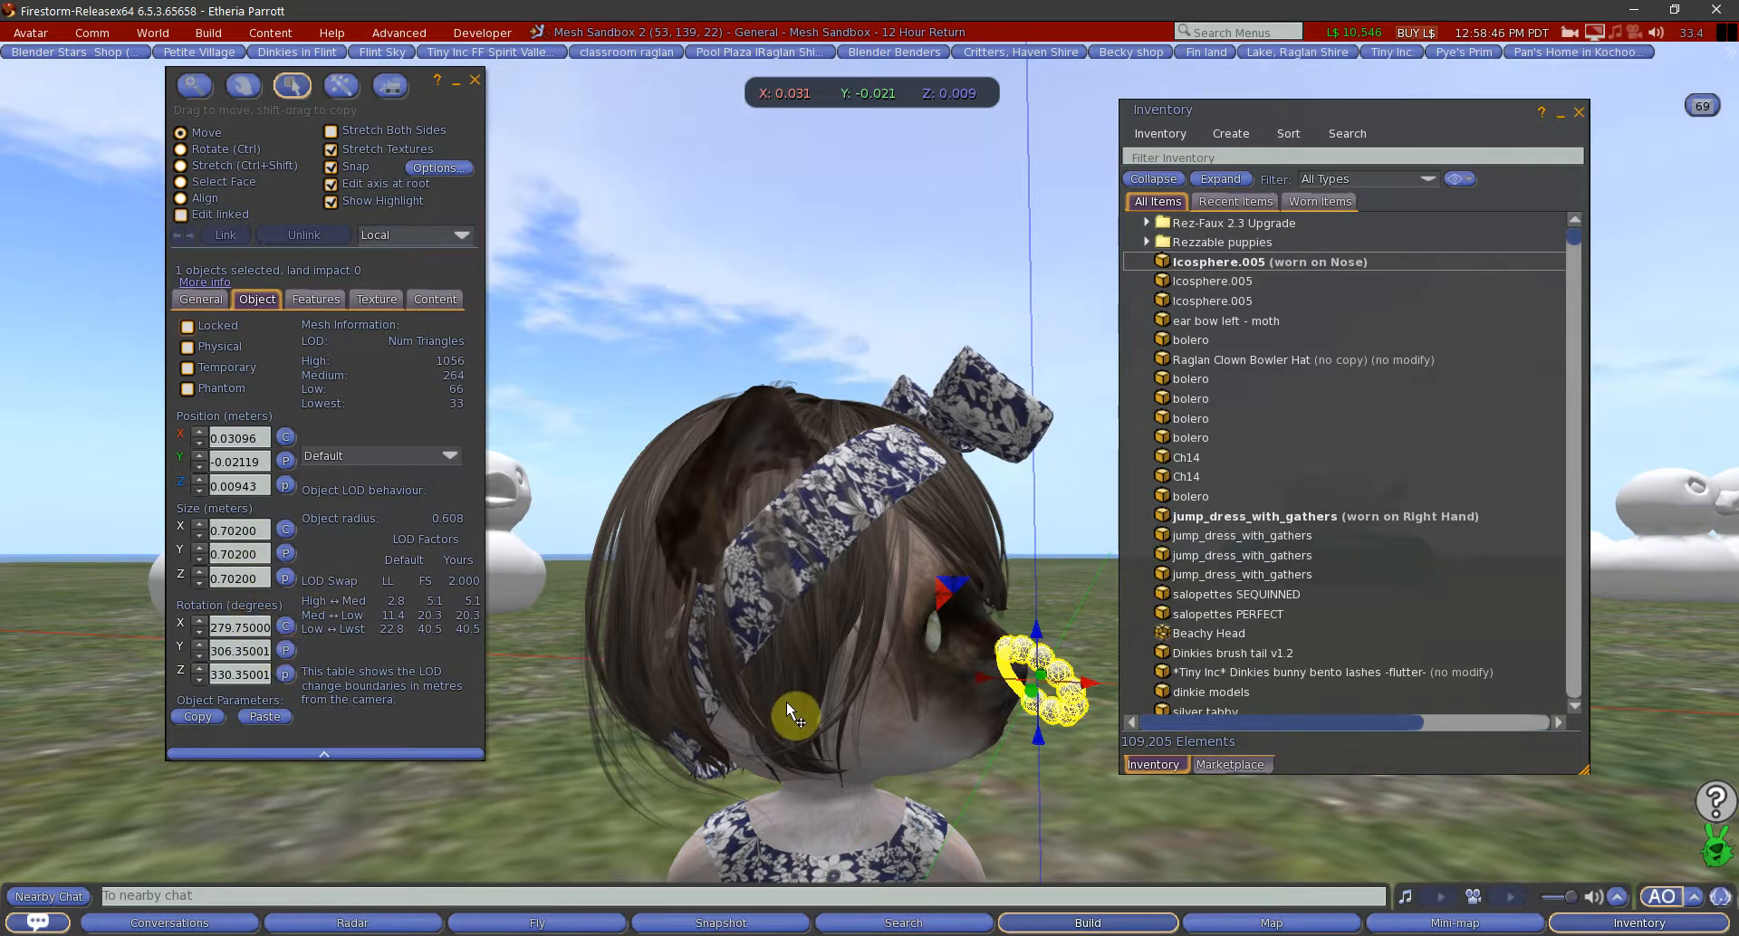
Paste the copied texture settings onto the new nose ring, including the bead texture and white color
alt+click(795, 819)
ctrl+alt+drag(795, 818, 705, 559)
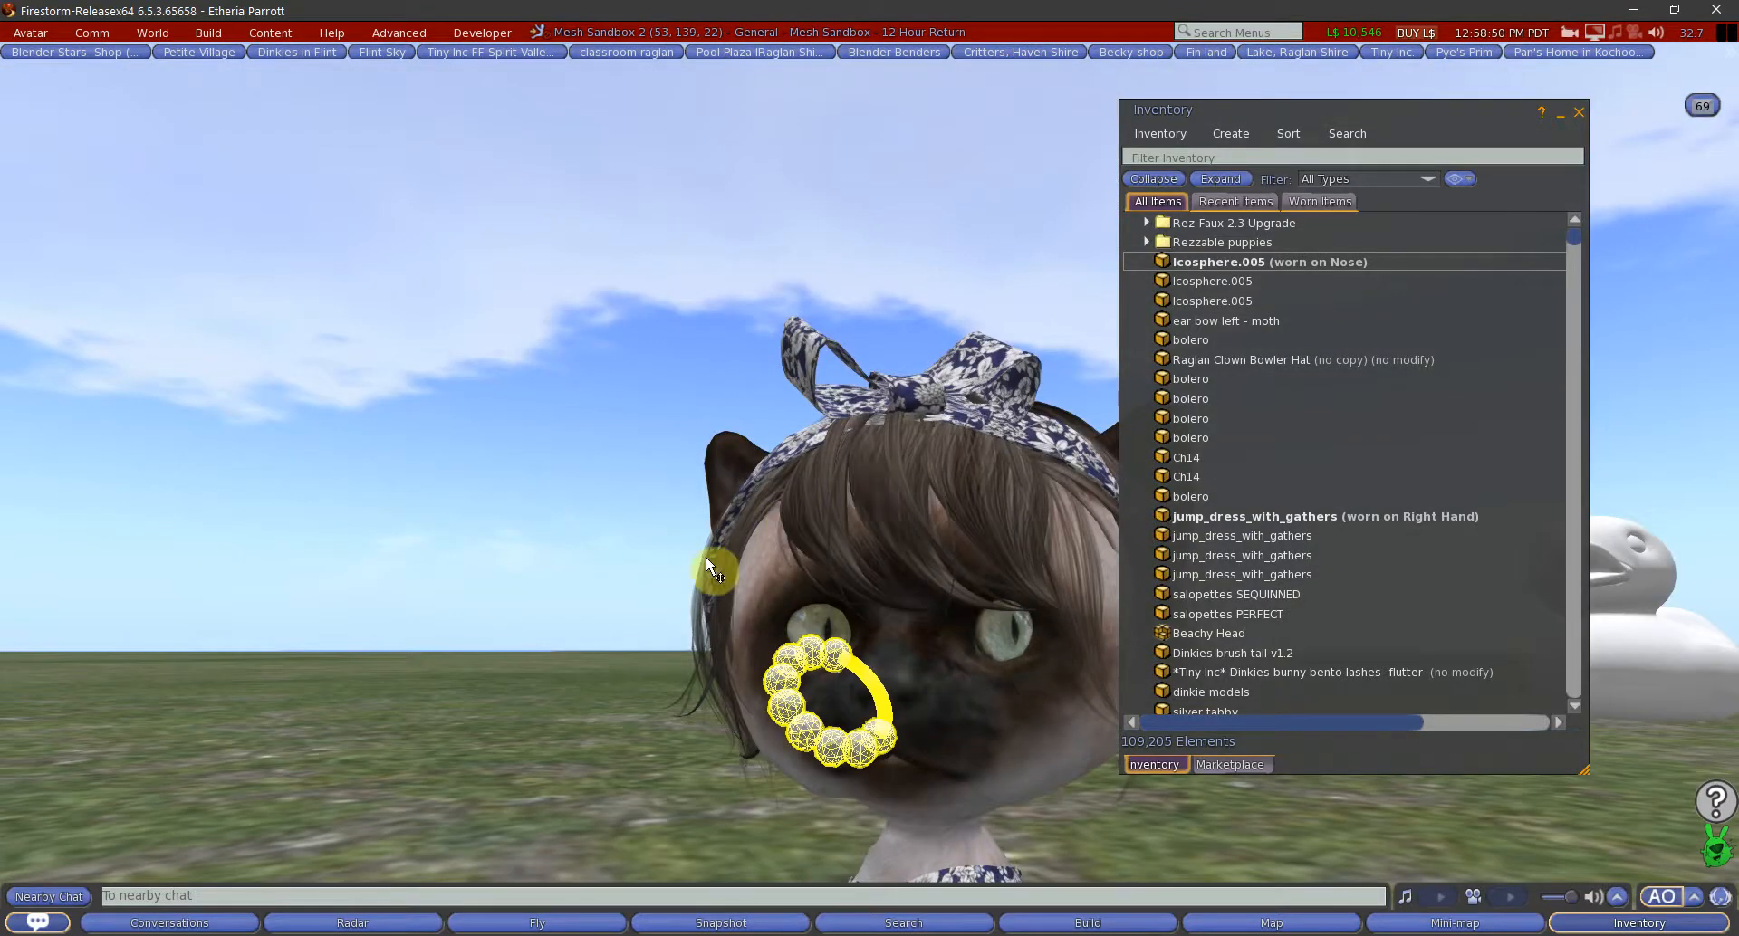
click(371, 303)
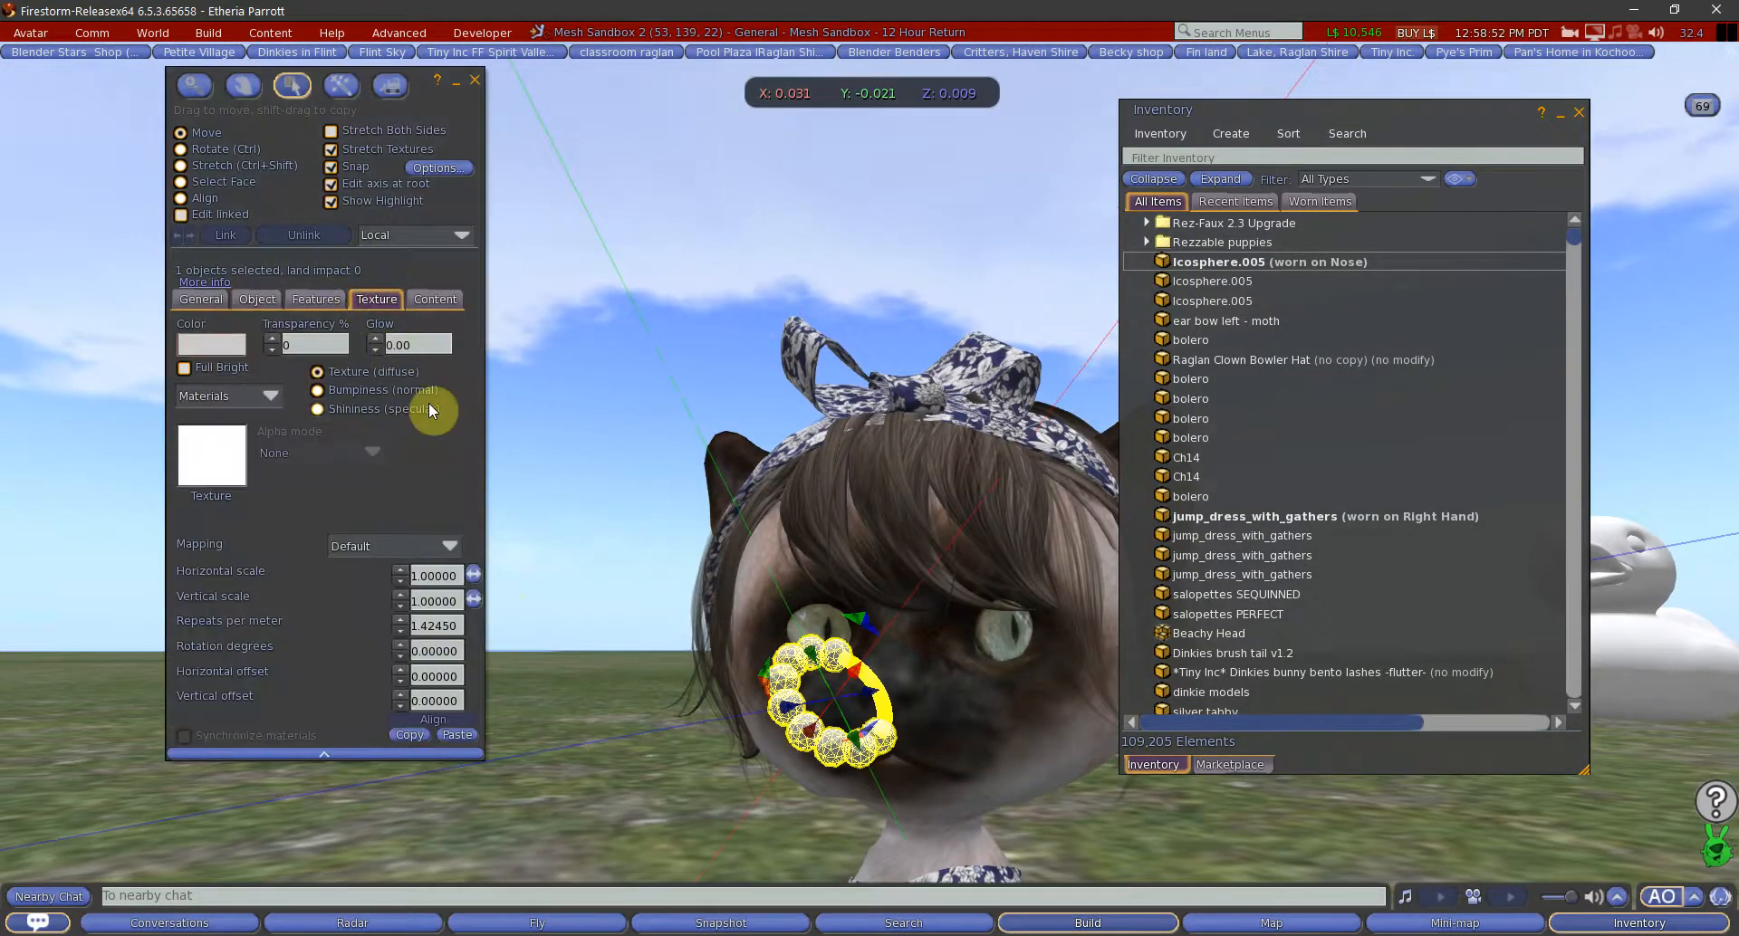
click(457, 737)
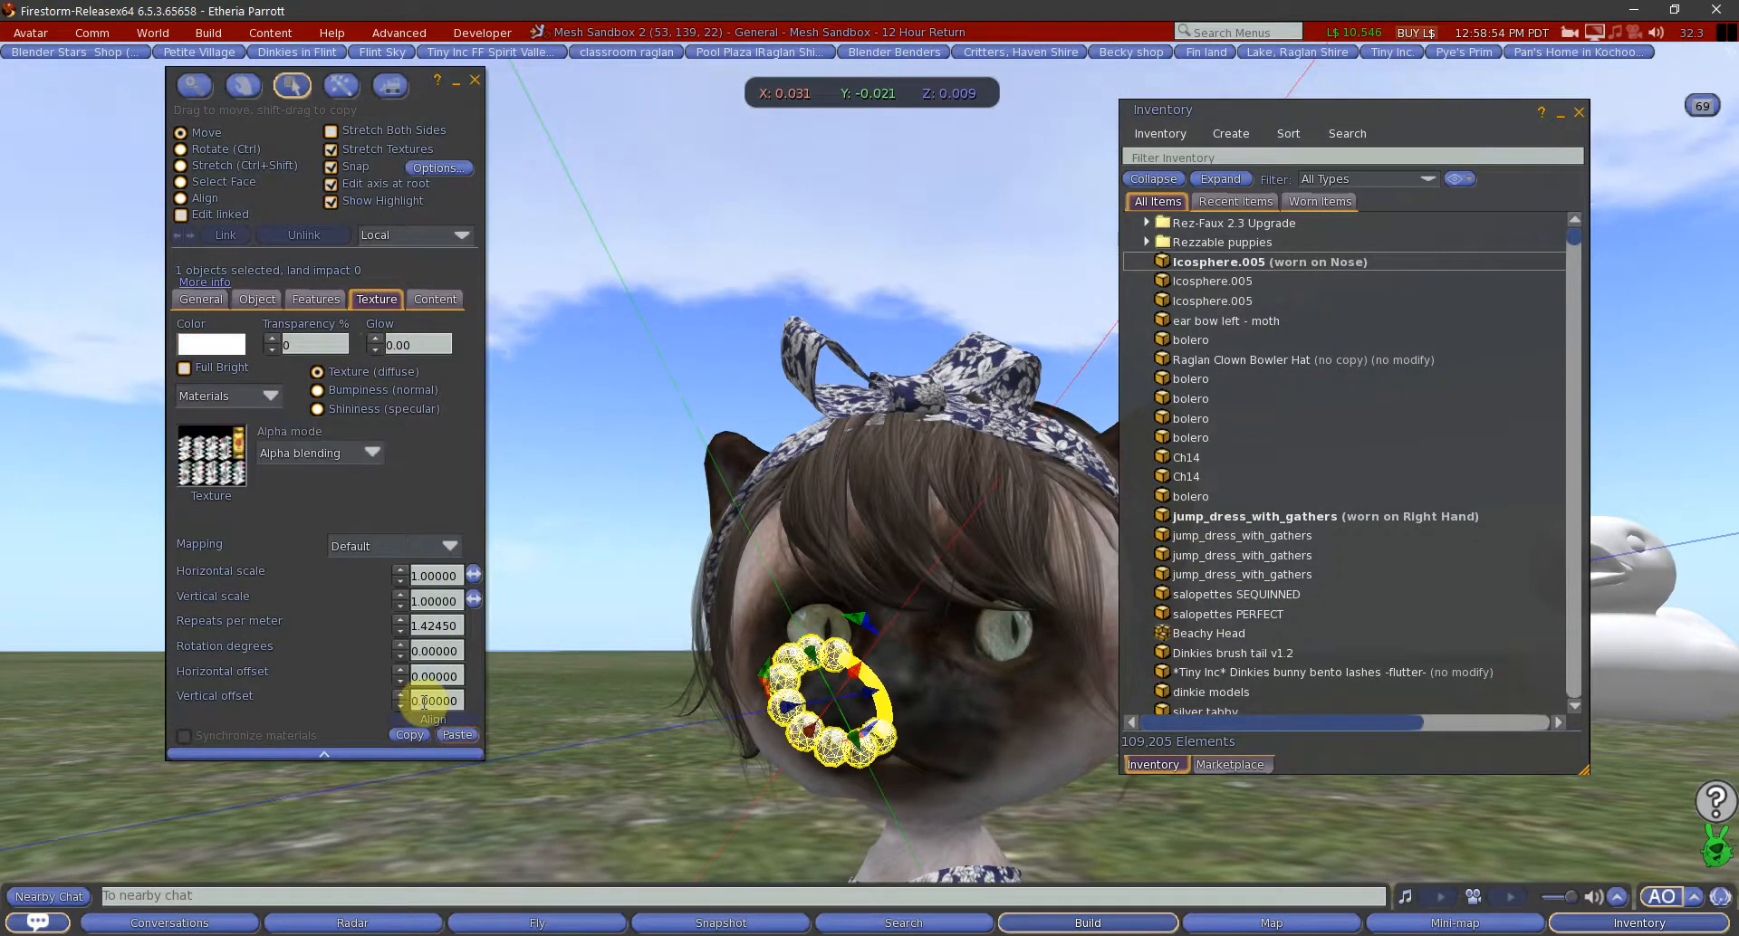
Turn off Show Highlight and try stretching the ring from one corner of its bounding box
key(ctrl)
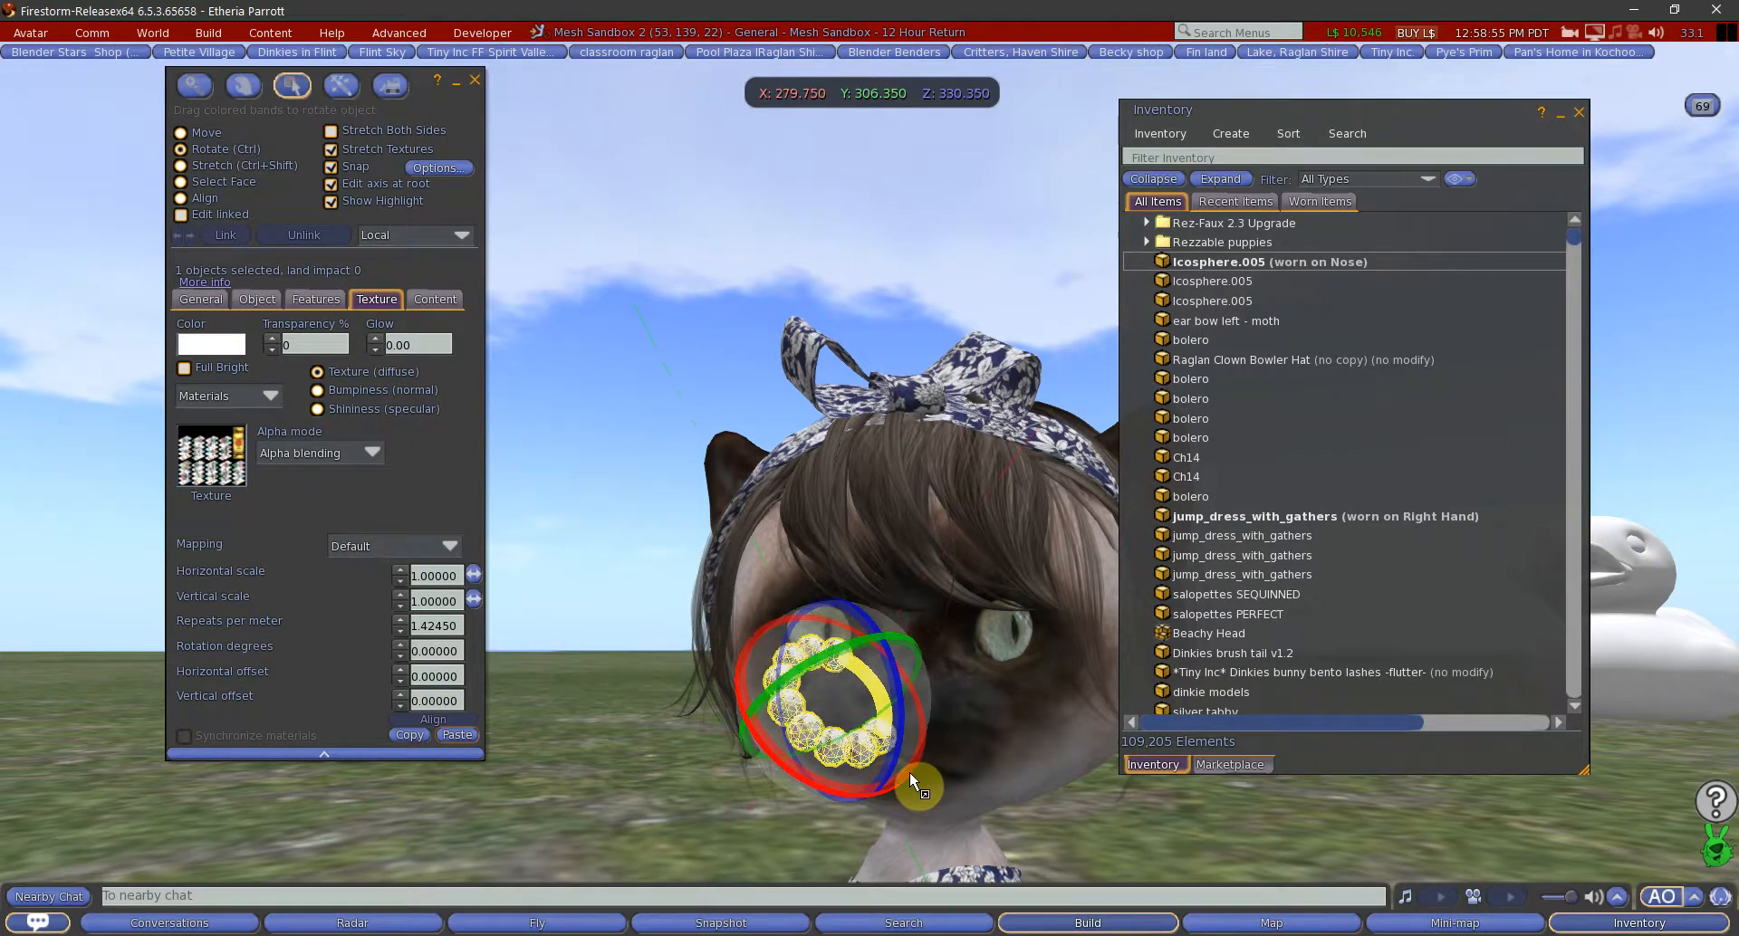
click(332, 201)
key(ctrl+shift)
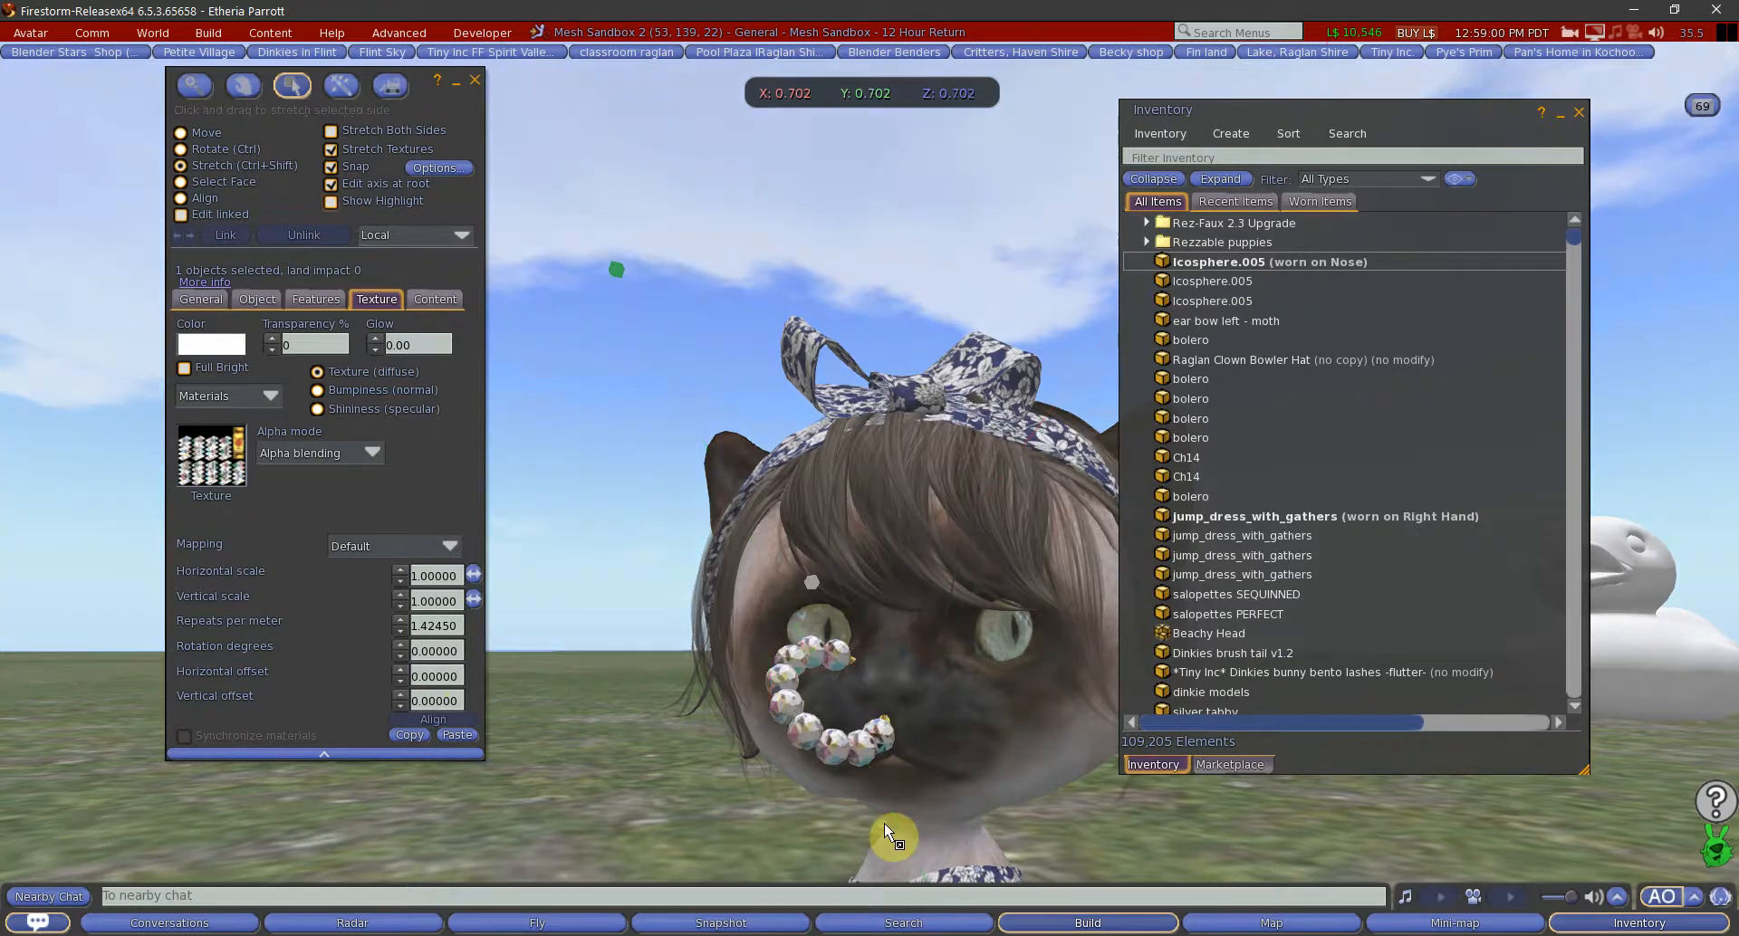
ctrl+shift+scroll(771, 517, down, 5)
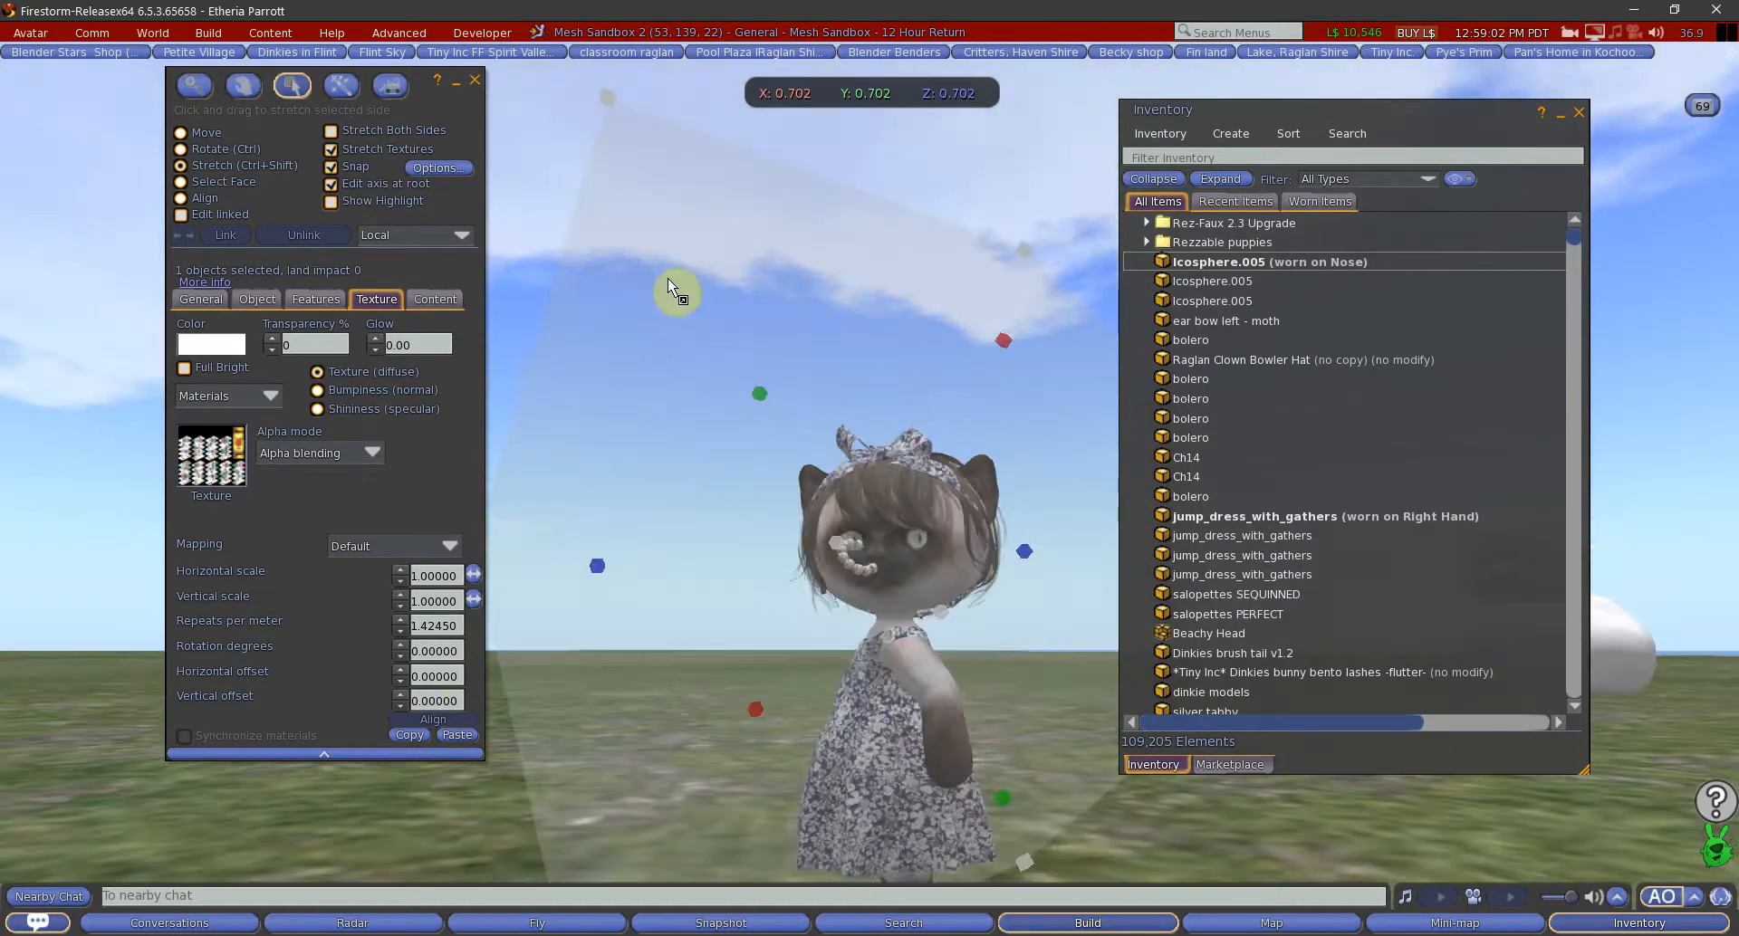
drag(609, 101, 628, 121)
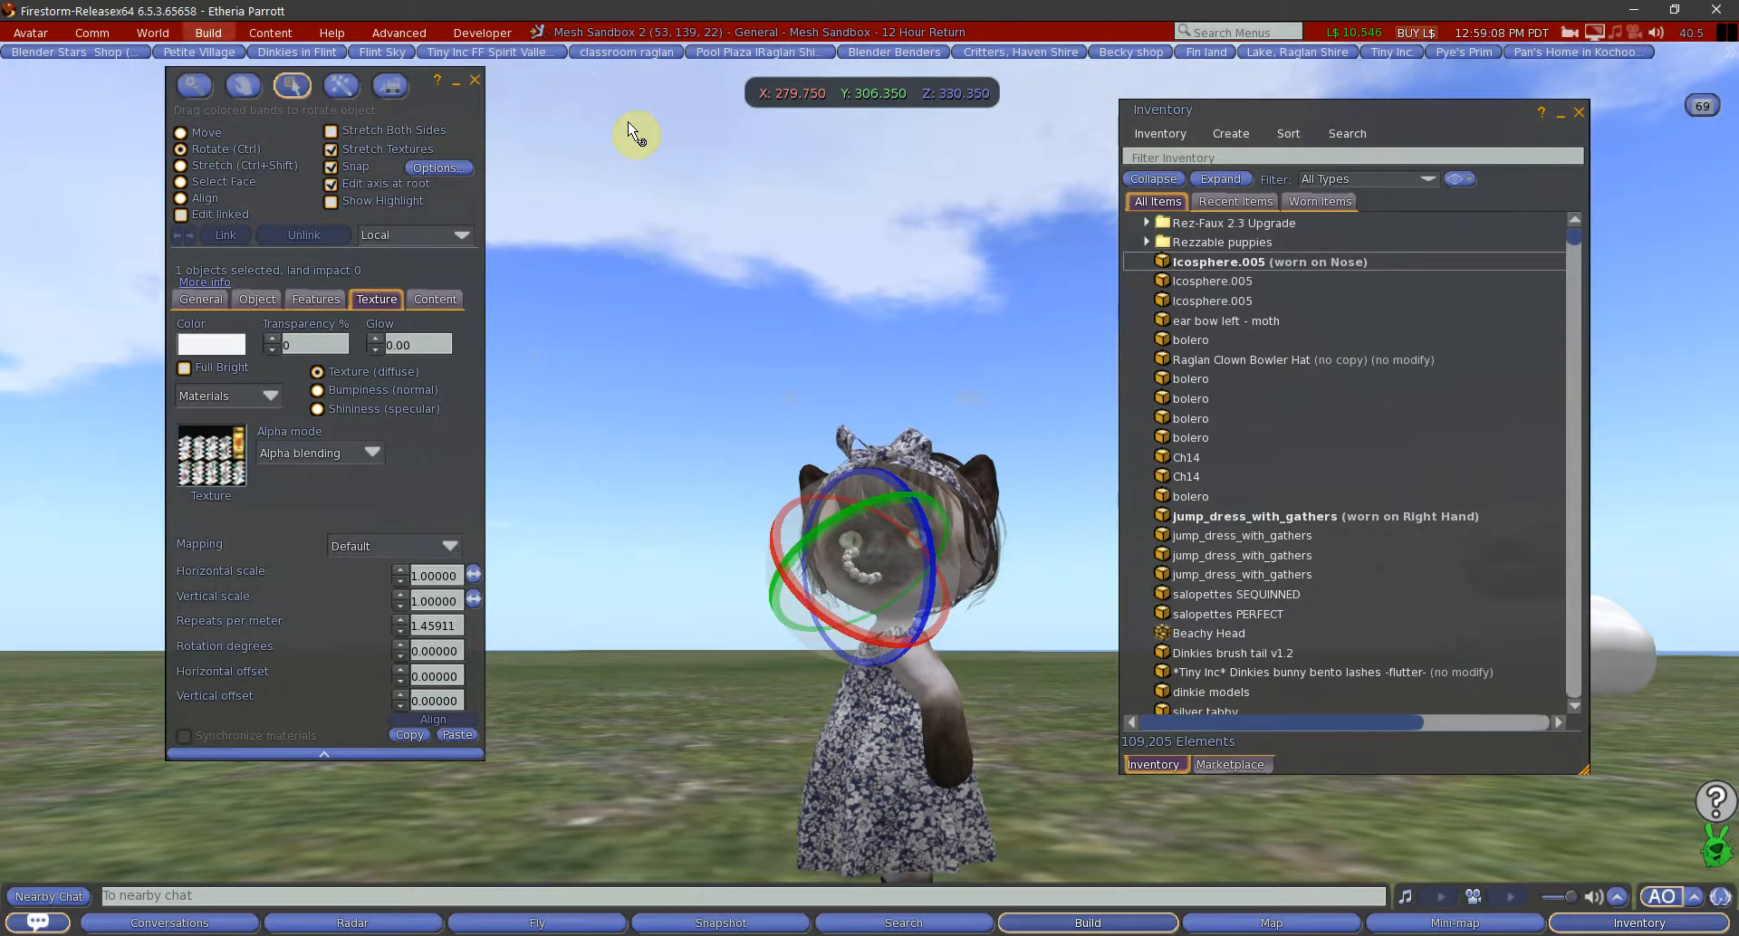
Turn on Stretch Both Sides and shrink the ring uniformly to about 0.307 m on each axis
click(330, 130)
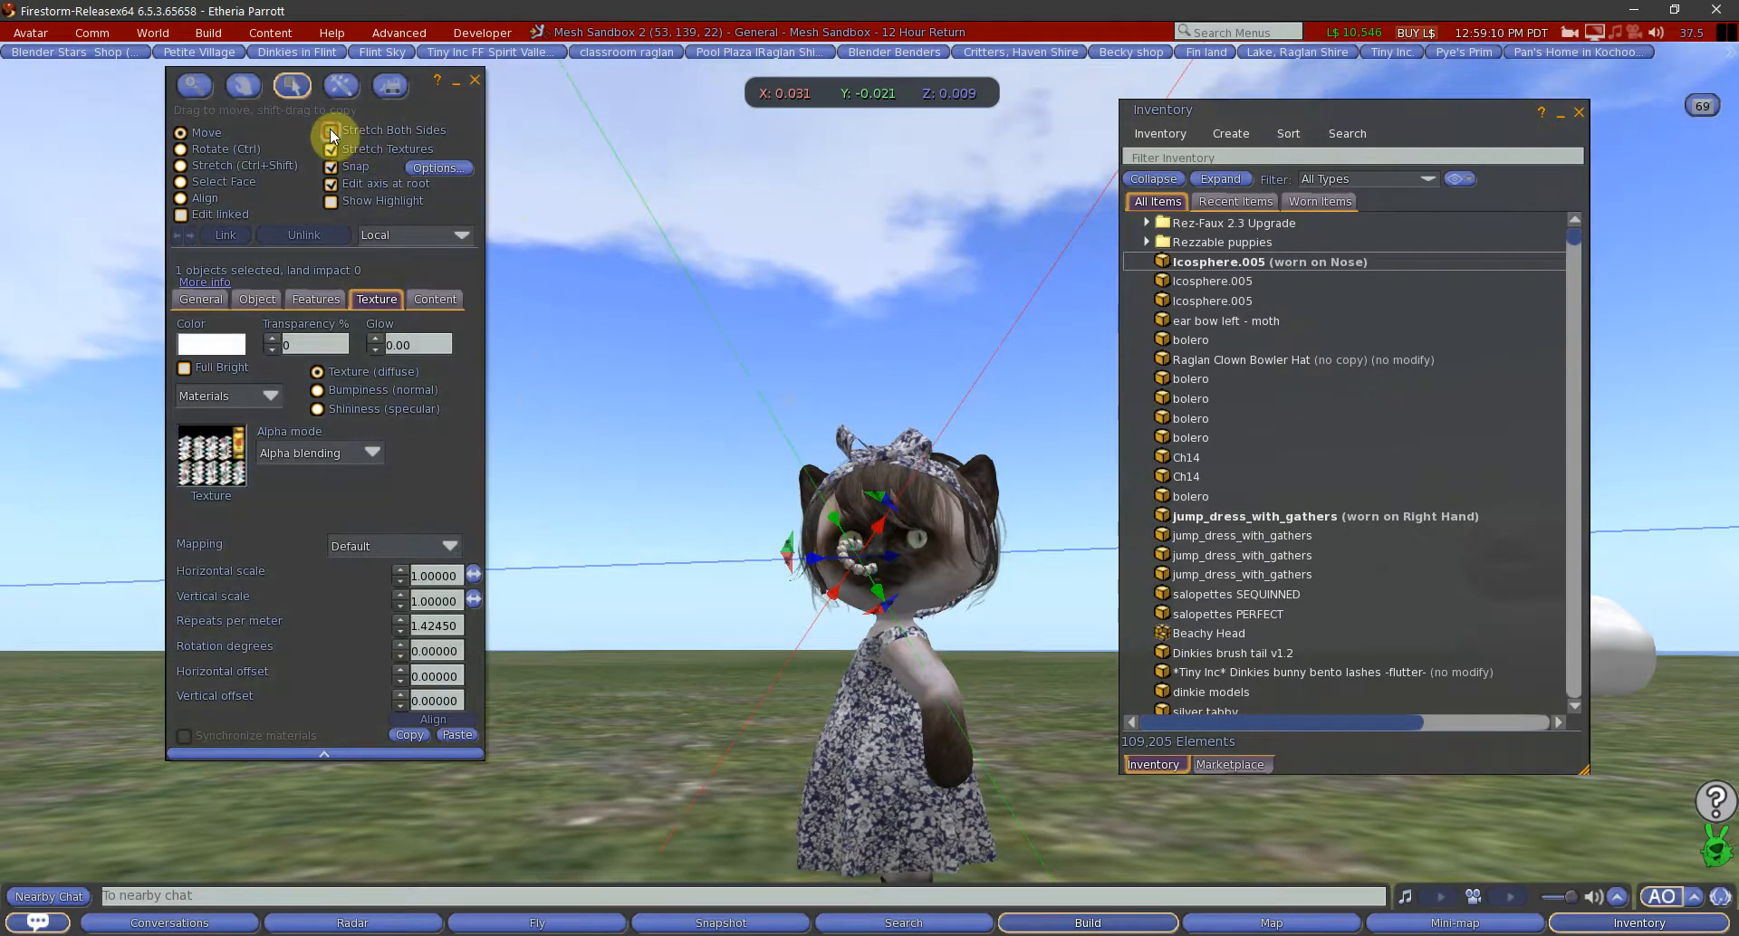
key(ctrl+shift)
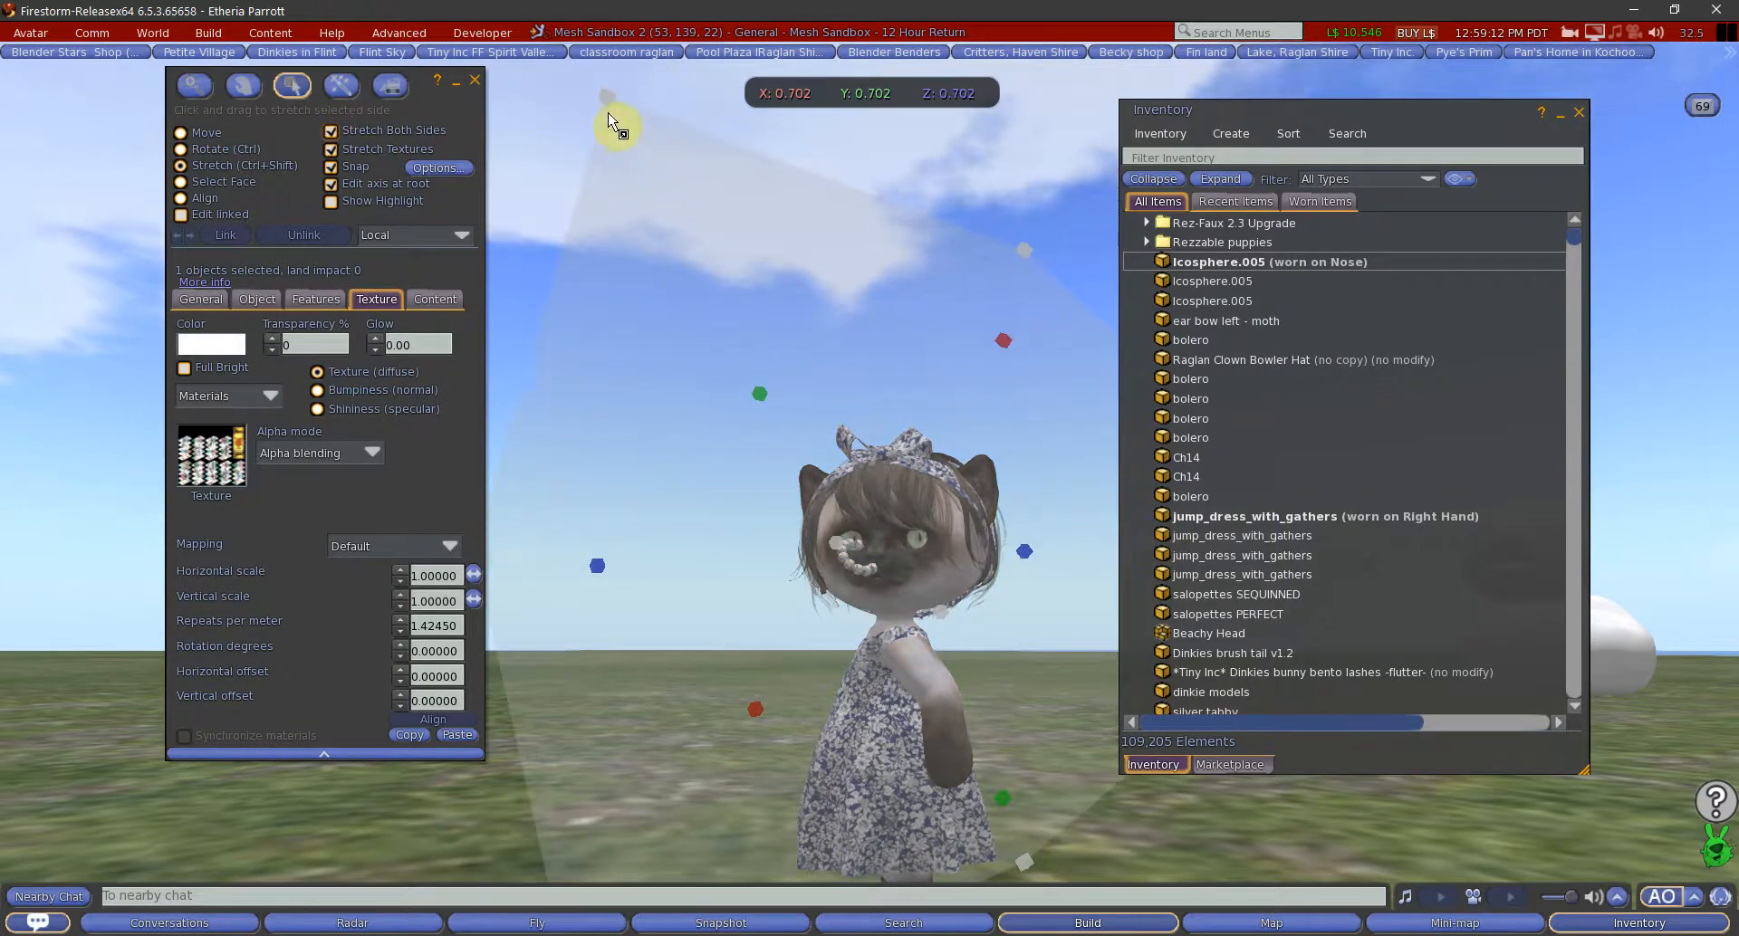
ctrl+shift+drag(603, 95, 799, 362)
scroll(901, 690, up, 5)
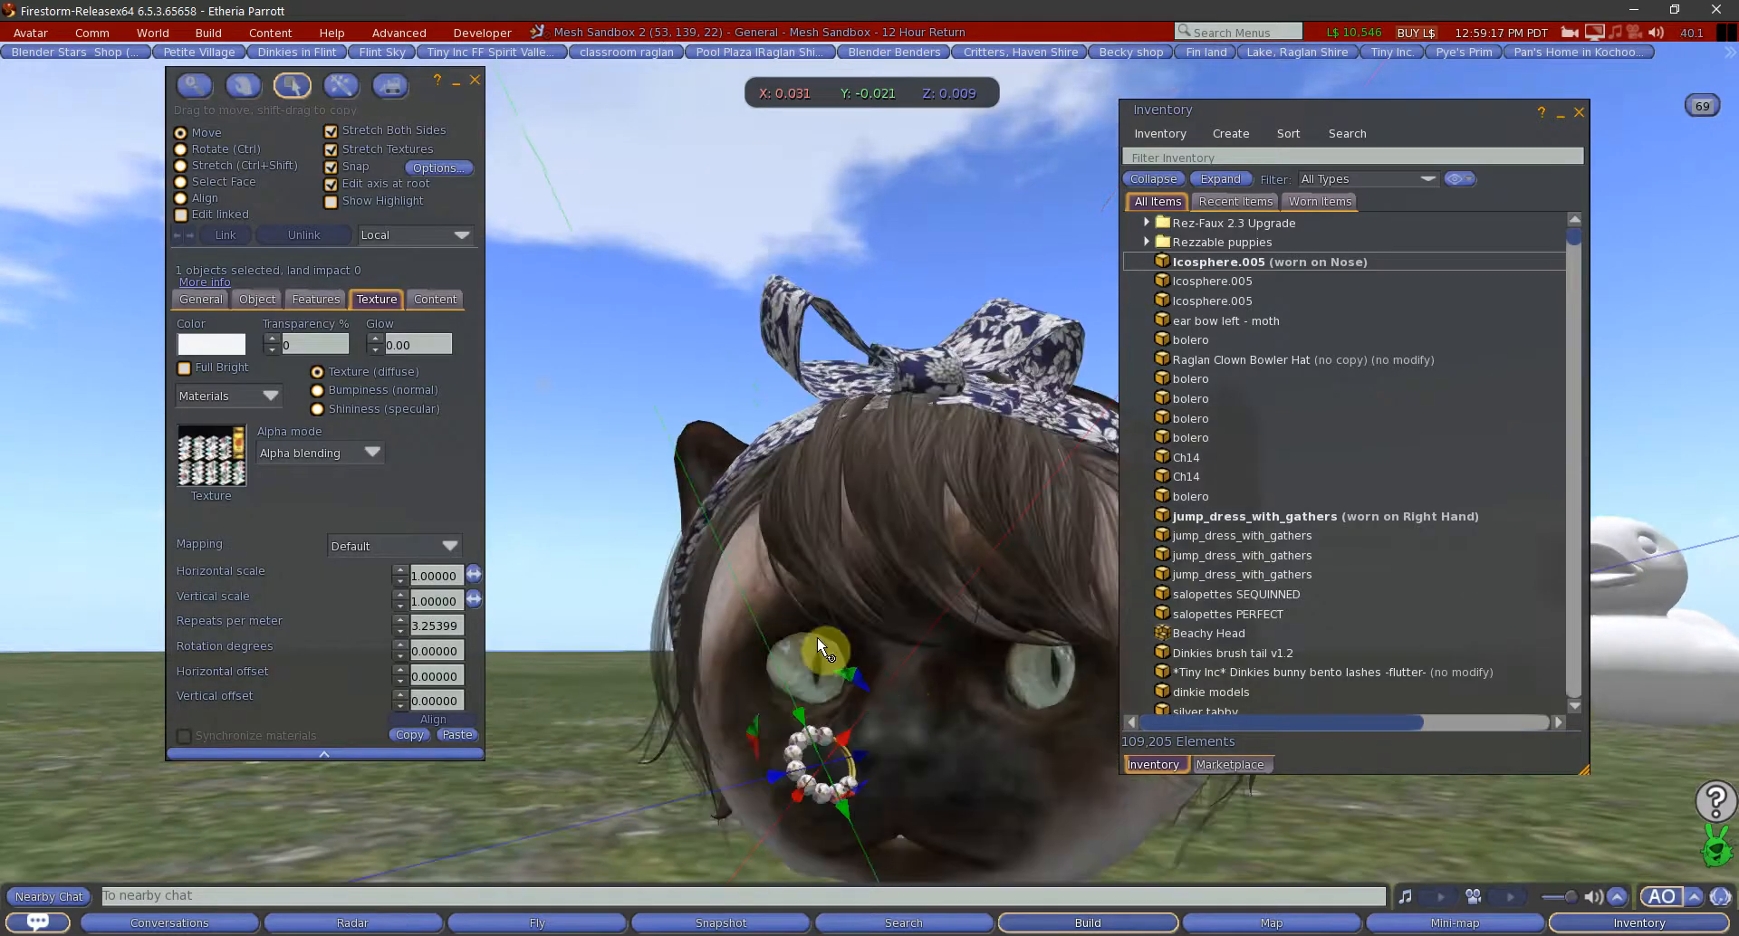
Shrink the ring uniformly to about 0.26 m and shift it on the nose to about X 0.026, Y -0.018, Z 0.010
scroll(817, 638, down, 5)
key(ctrl+shift)
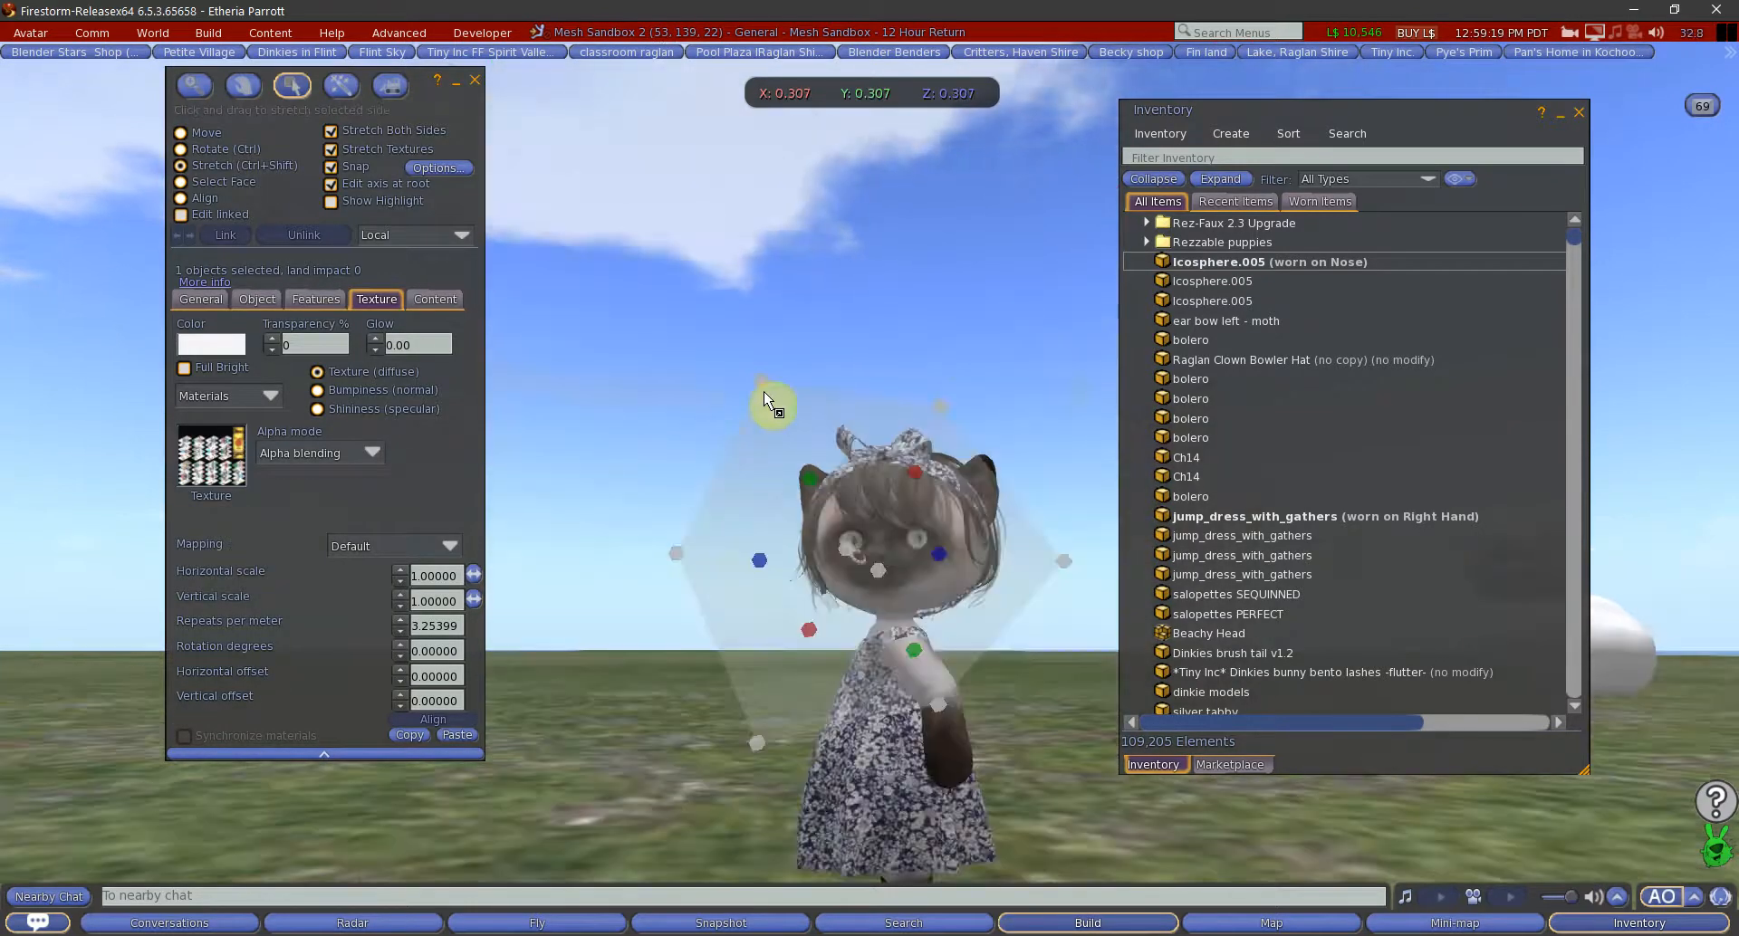
ctrl+shift+drag(764, 392, 795, 401)
scroll(868, 669, up, 5)
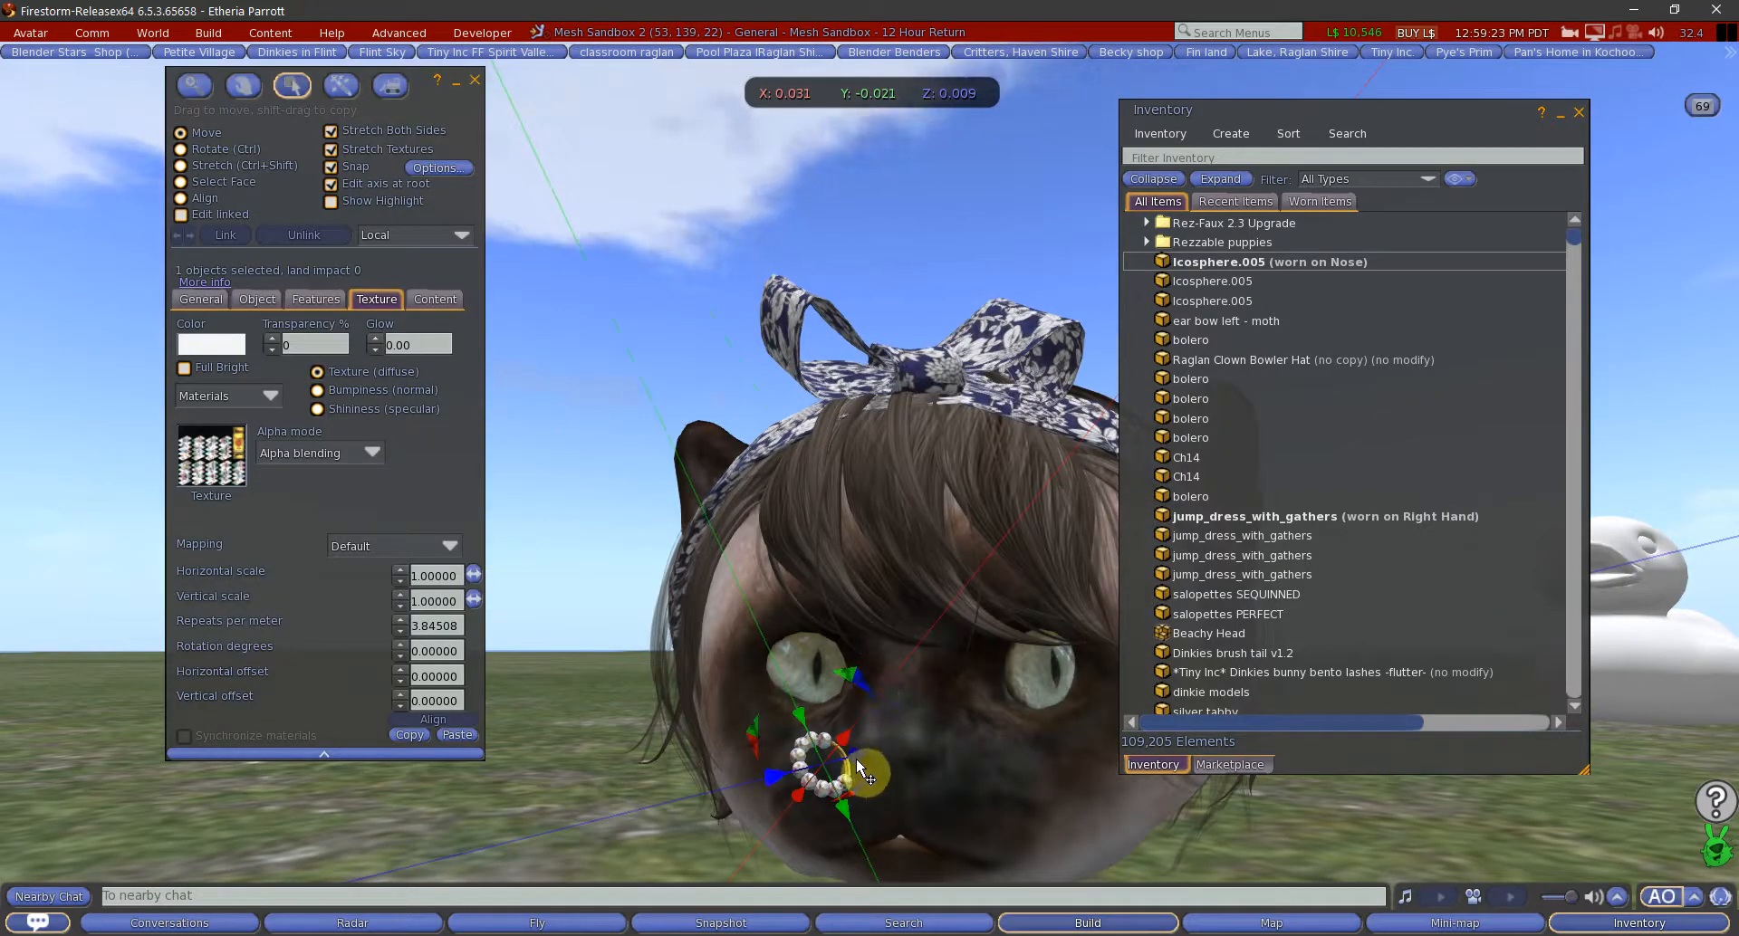
drag(856, 759, 868, 756)
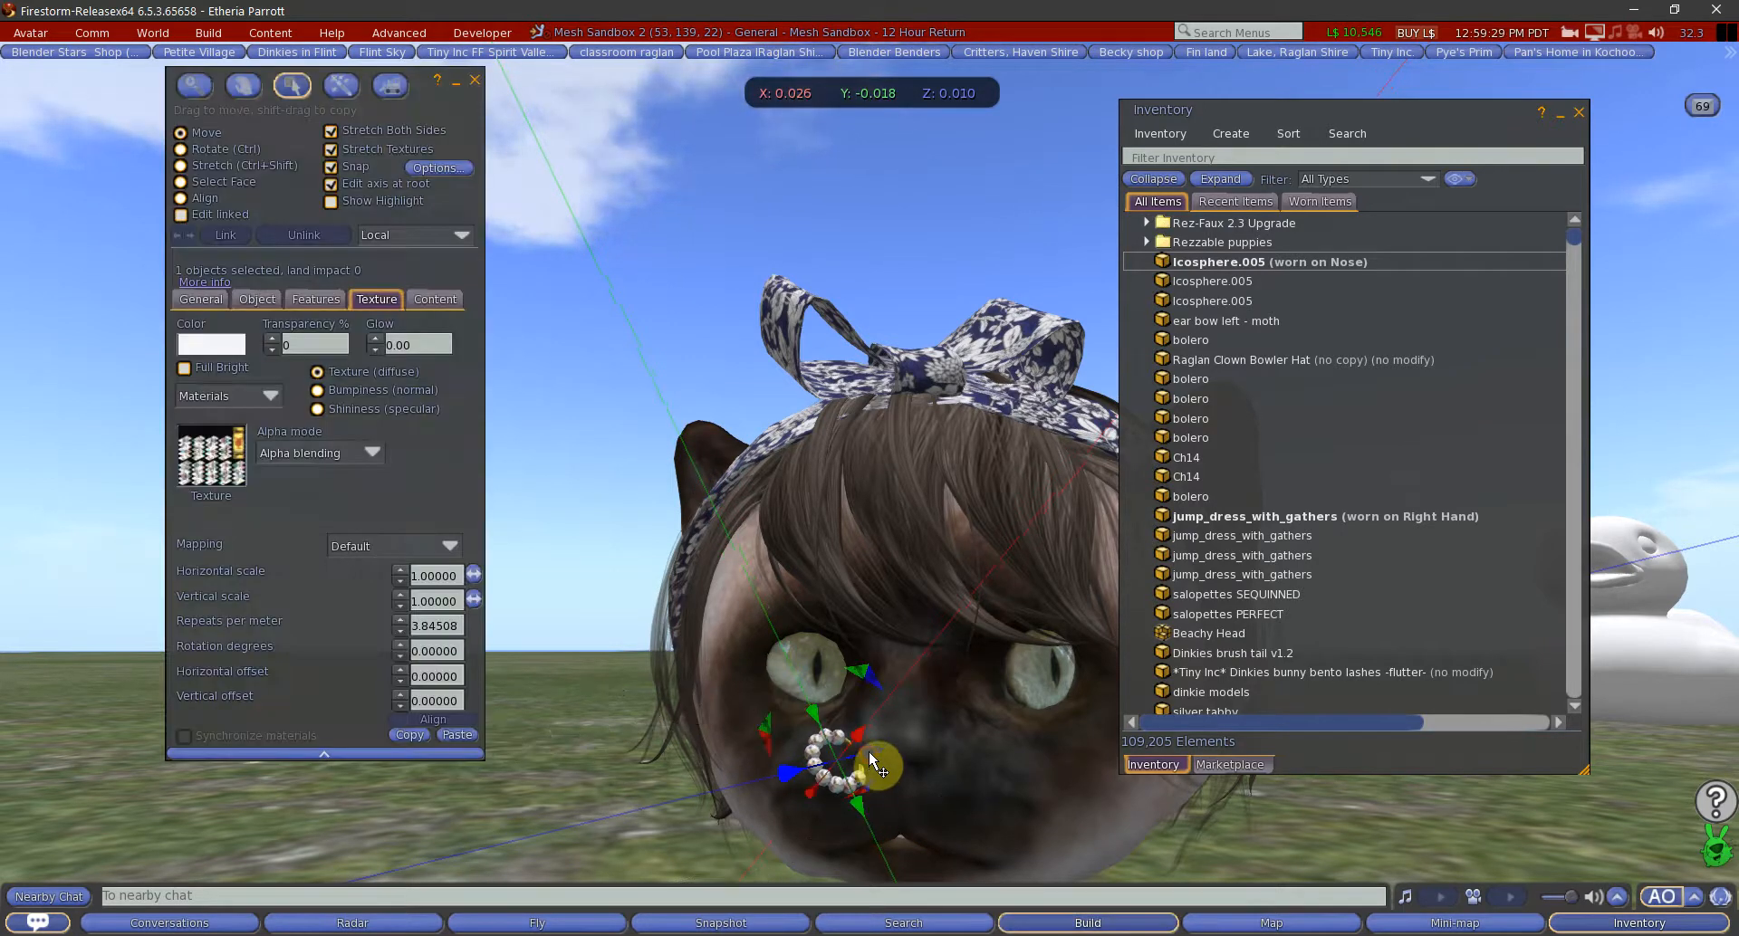
Try shrinking the nose ring uniformly to about 0.216 m on each axis and check its fit up close
key(ctrl+shift)
scroll(616, 271, down, 2)
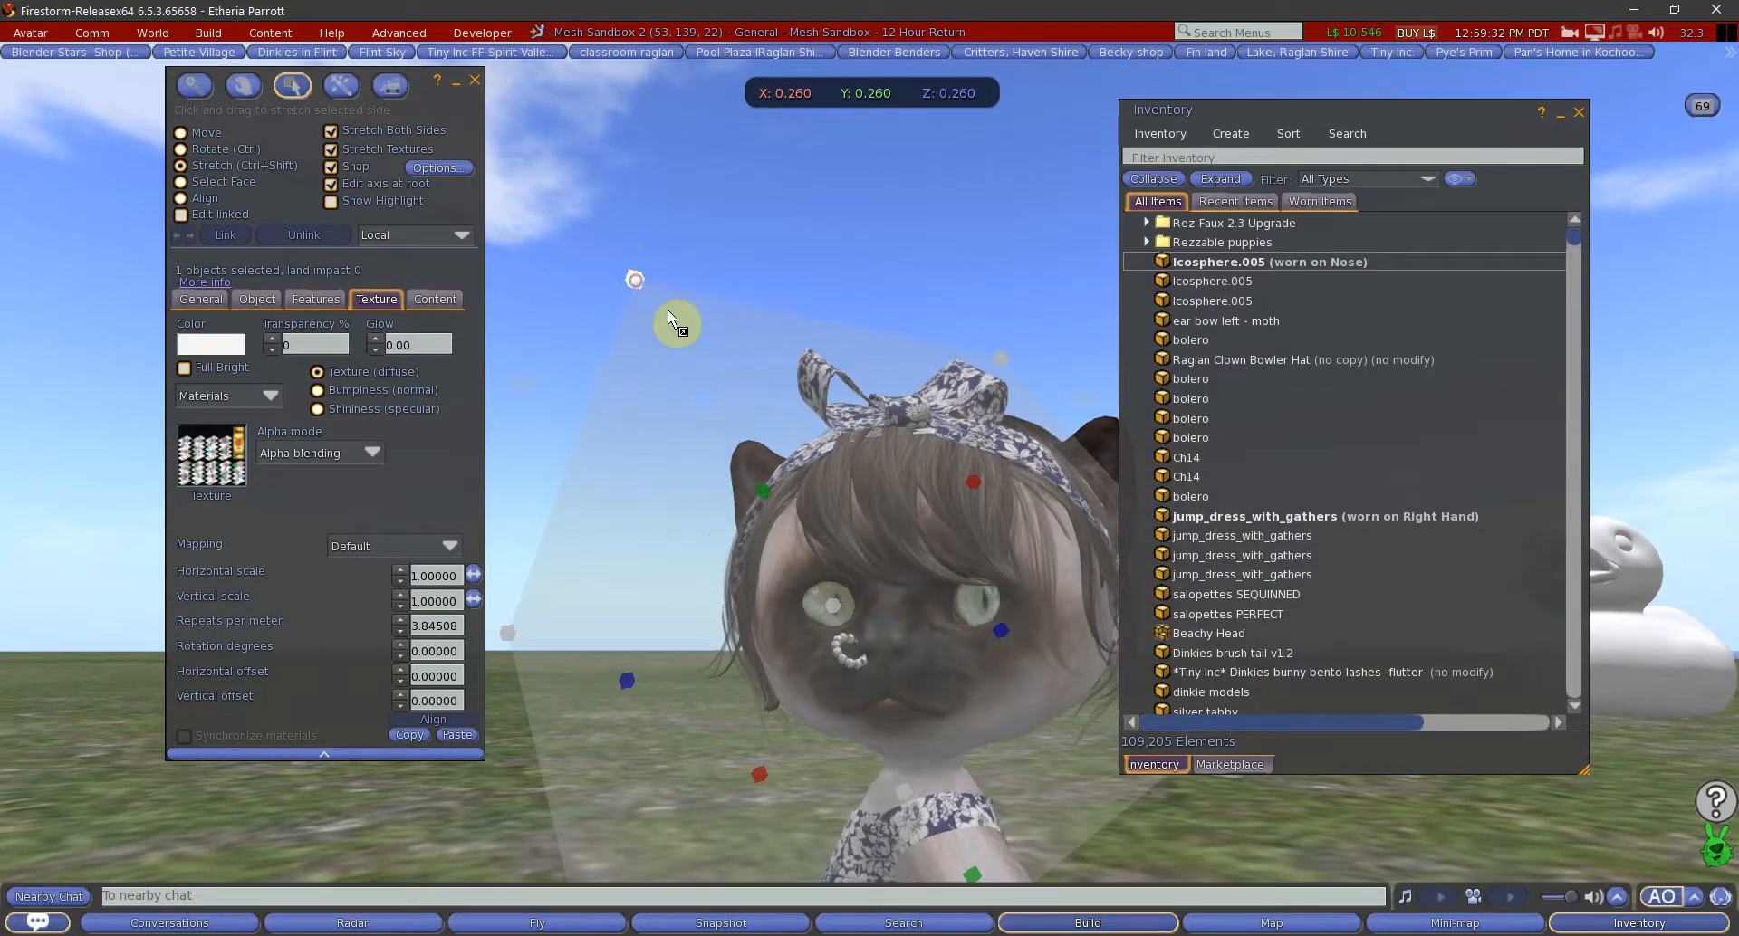
drag(667, 310, 690, 346)
scroll(815, 691, up, 3)
scroll(815, 691, up, 1)
scroll(815, 690, down, 4)
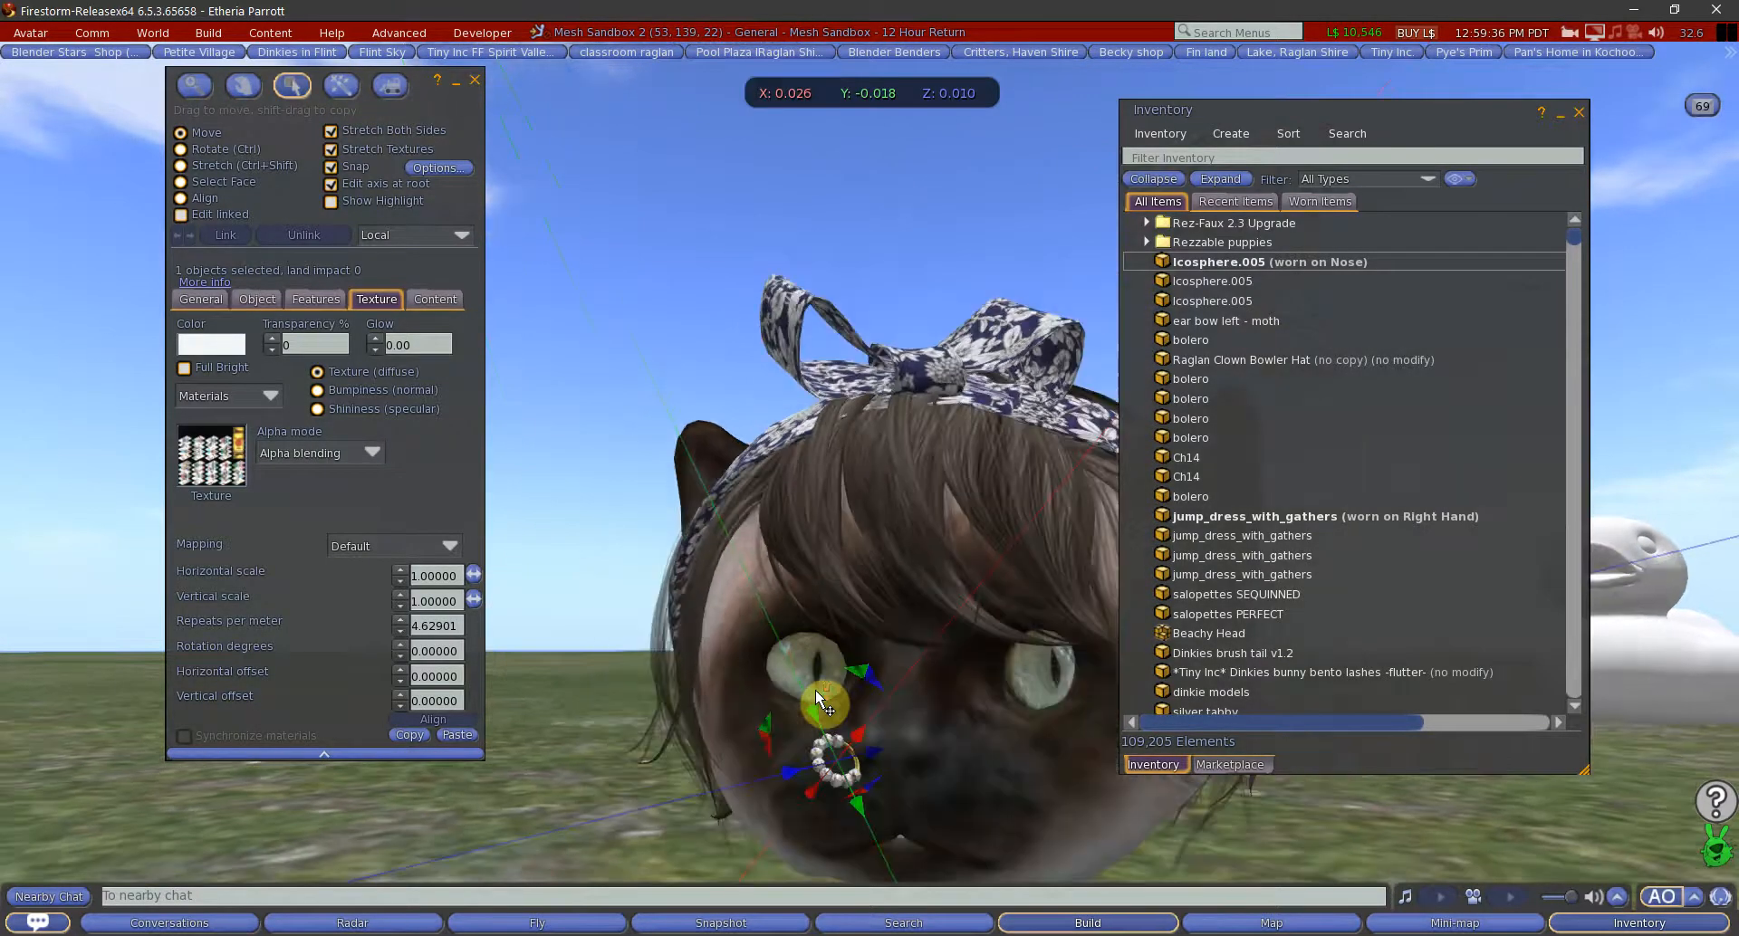
scroll(817, 775, up, 1)
scroll(817, 775, down, 1)
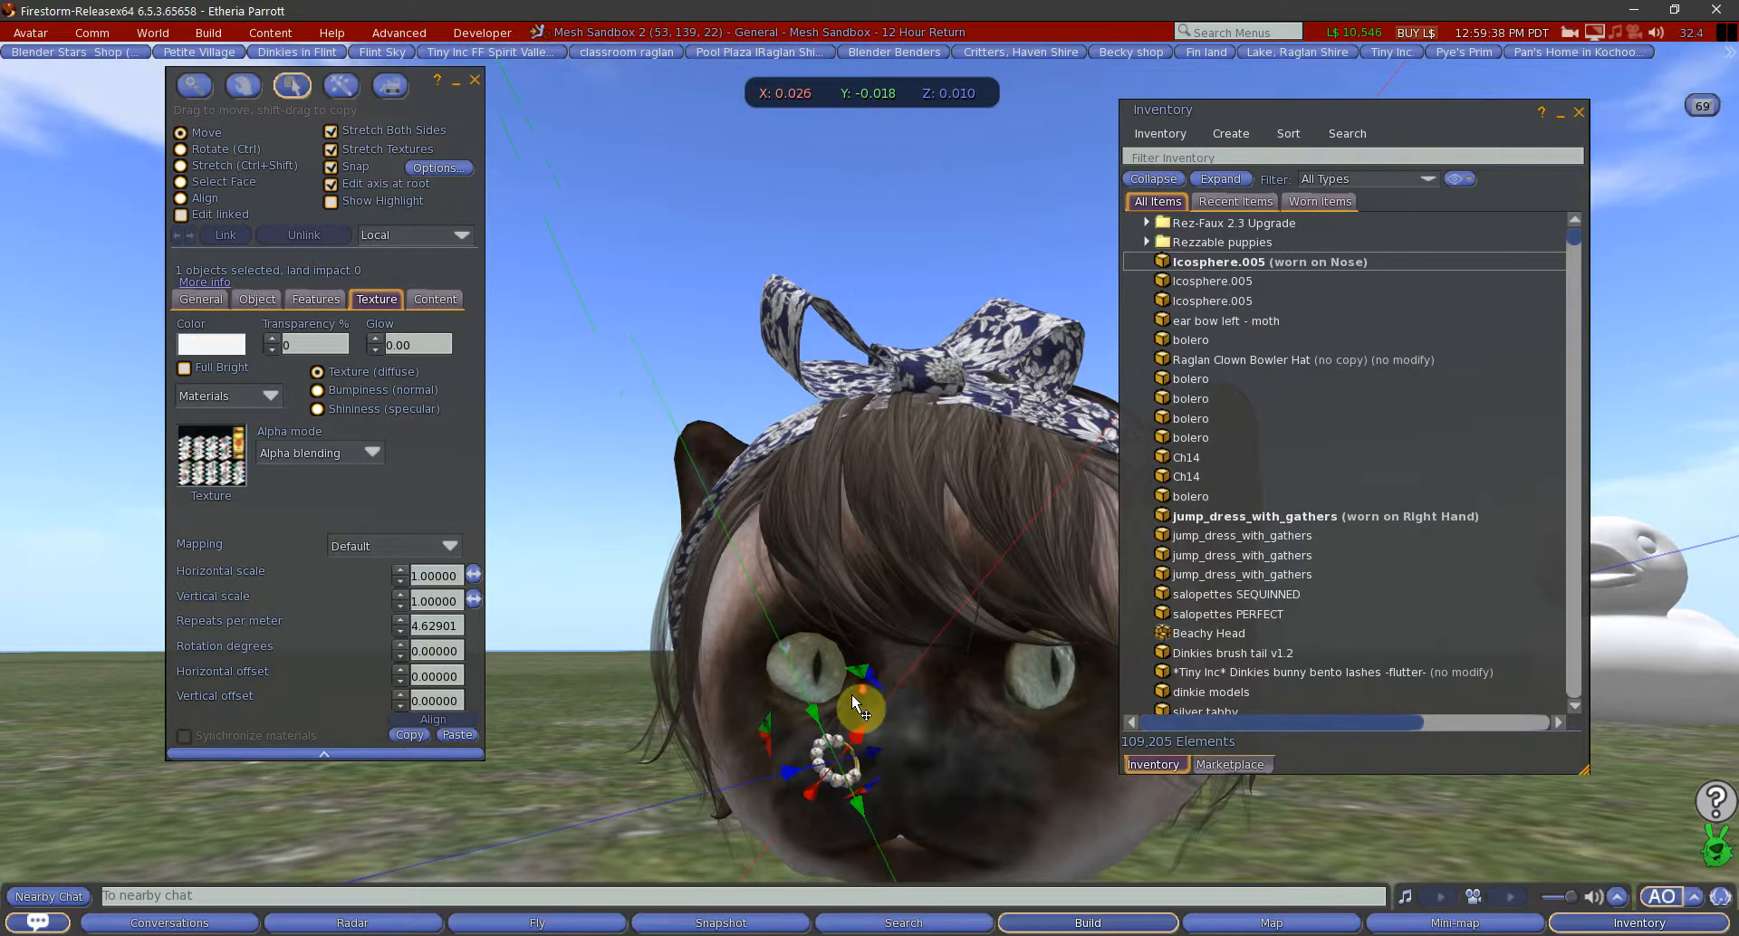
Try the nose ring at about 0.096 m on each axis, and enlarge it uniformly again until it hangs open around the nostril
scroll(851, 694, down, 5)
key(ctrl+shift)
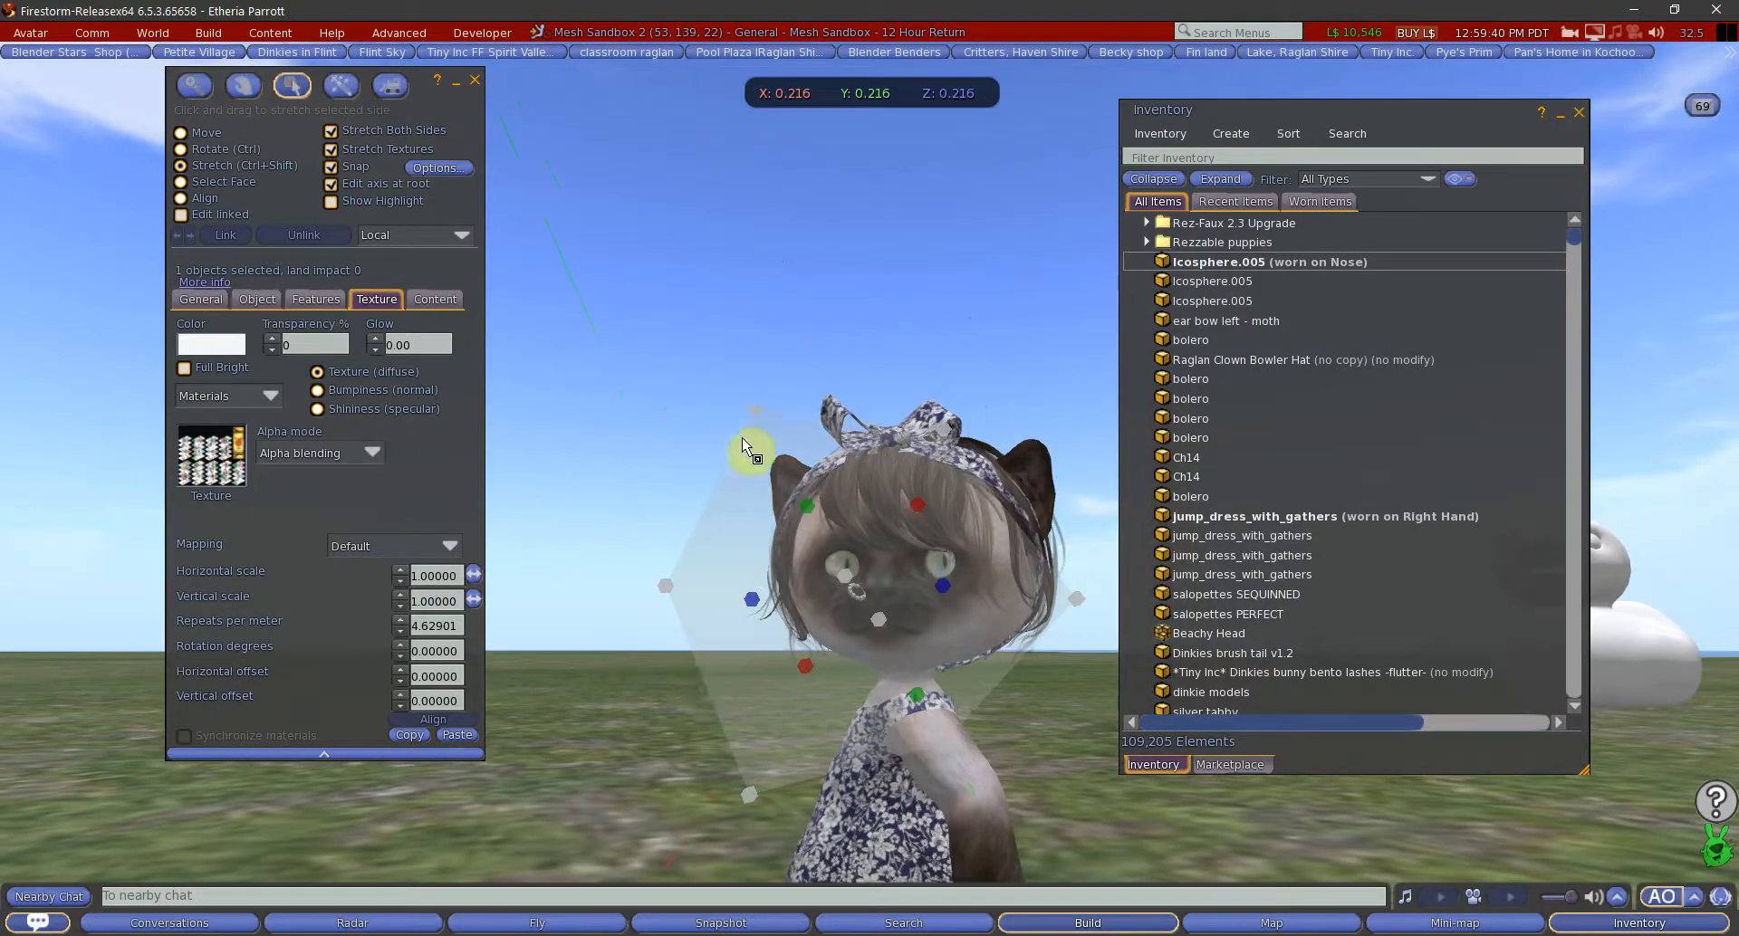
drag(748, 402, 809, 519)
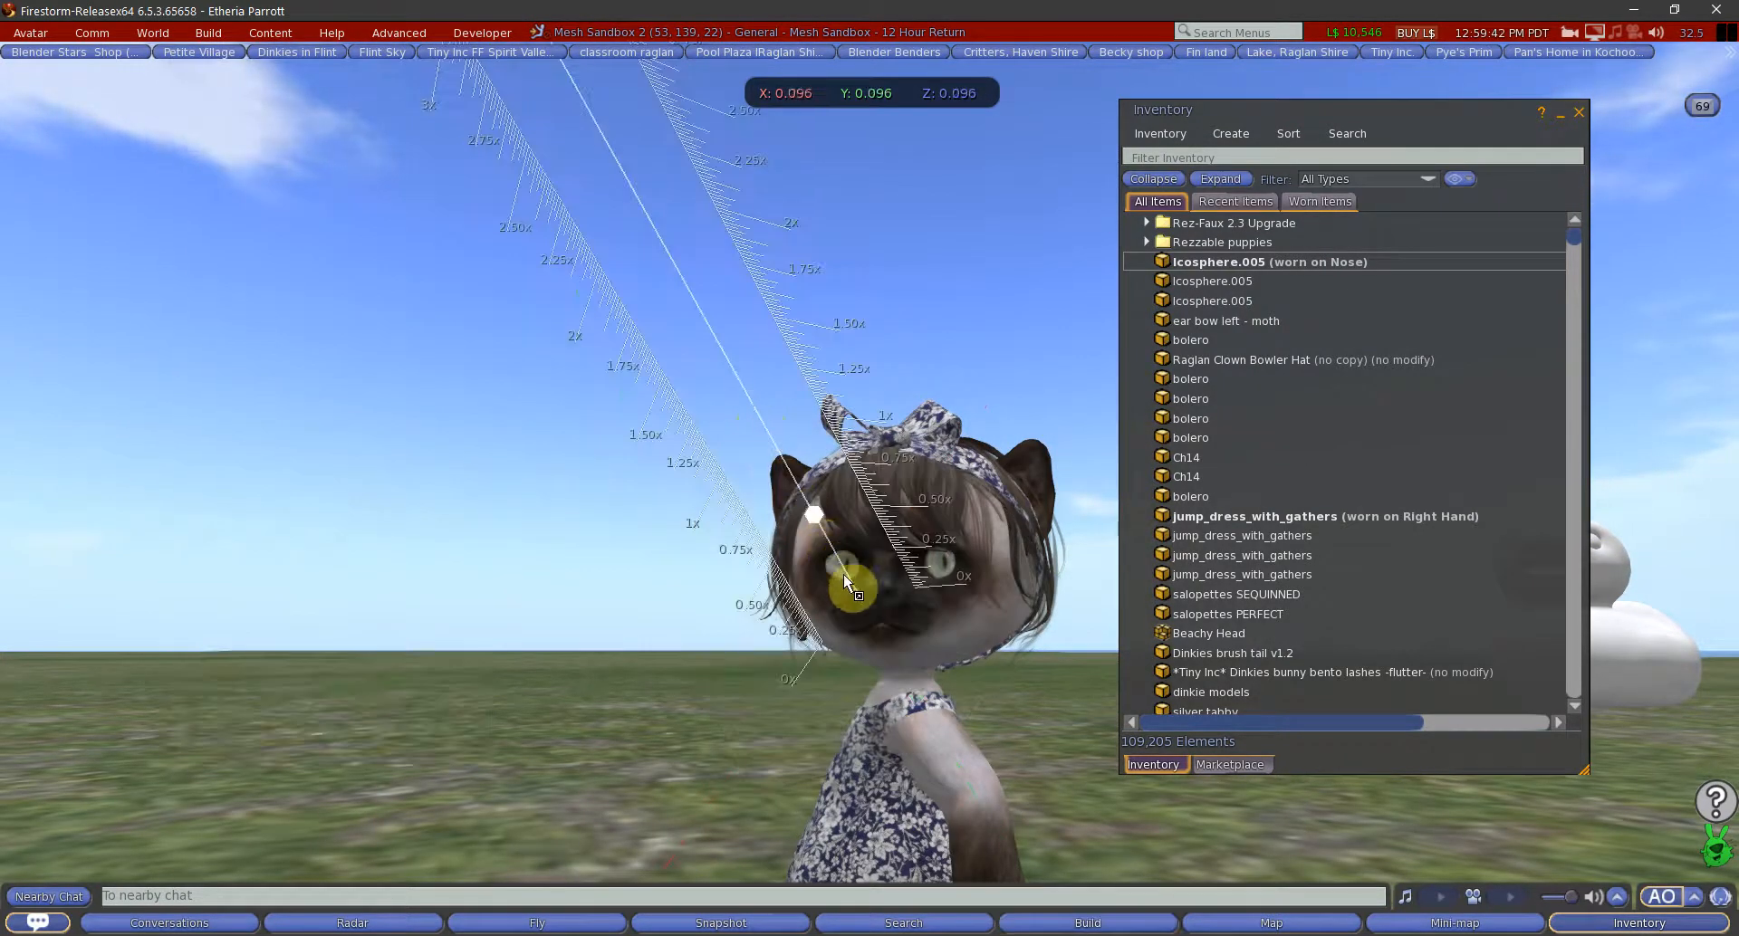
drag(844, 574, 775, 359)
scroll(967, 670, up, 1)
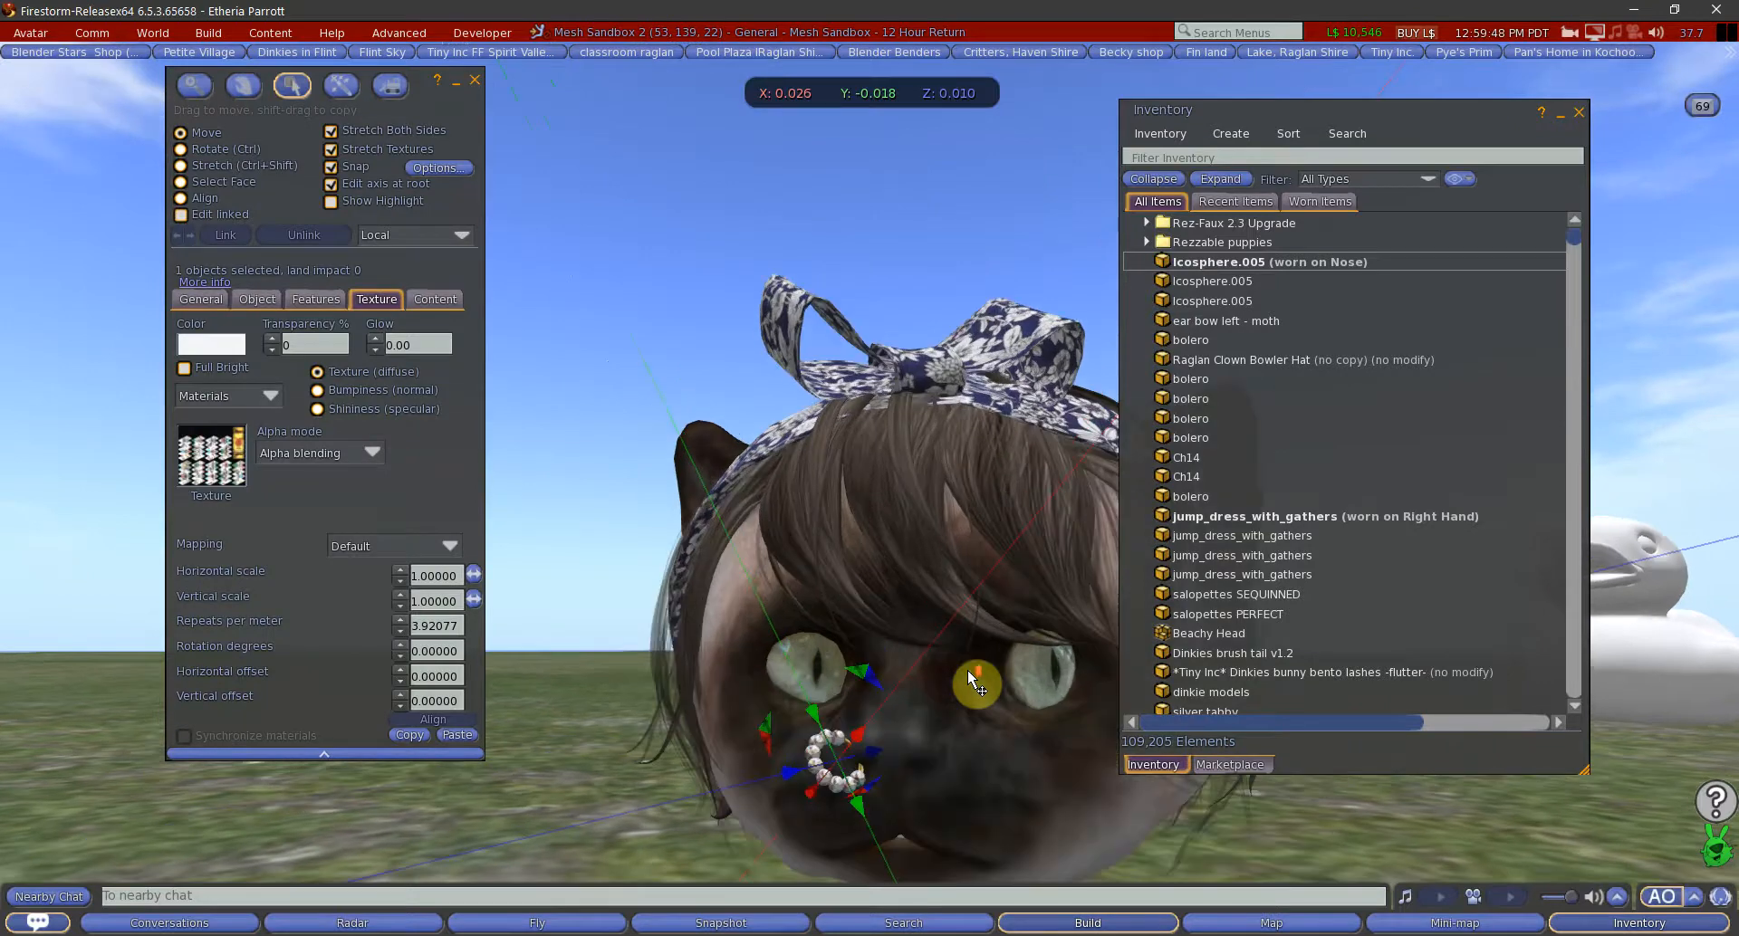
Finish editing the ring and check its fit on the avatar's nose up close before resetting the camera
click(475, 80)
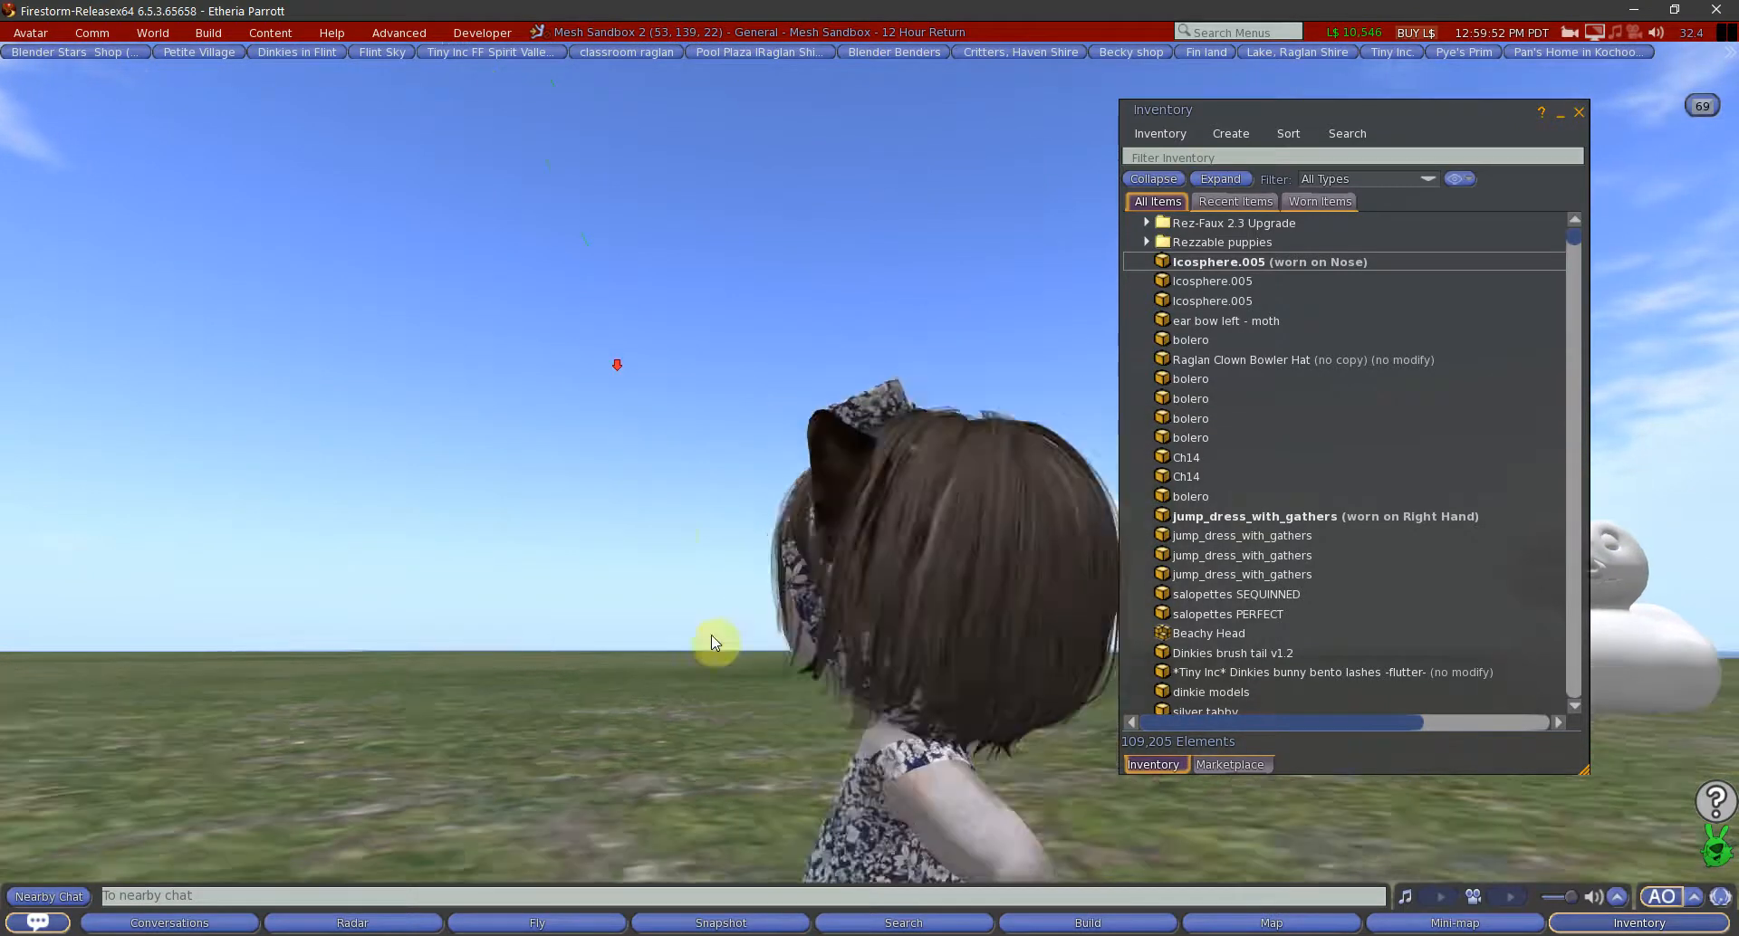
alt+drag(897, 544, 1114, 416)
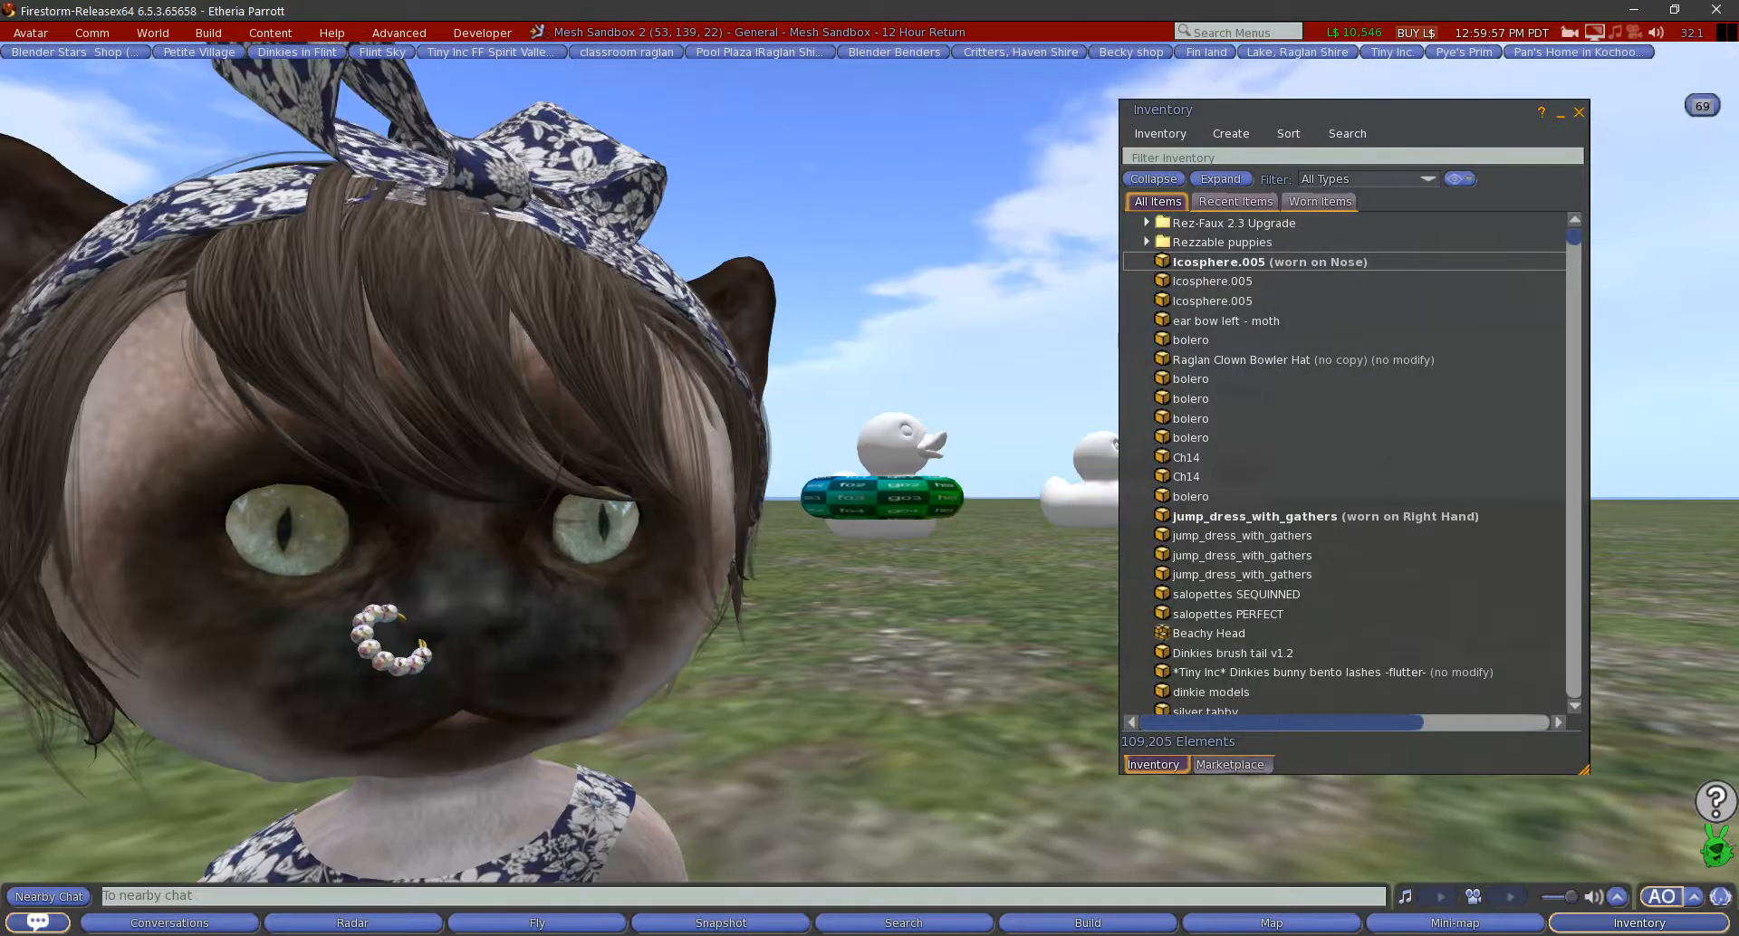
key(Escape)
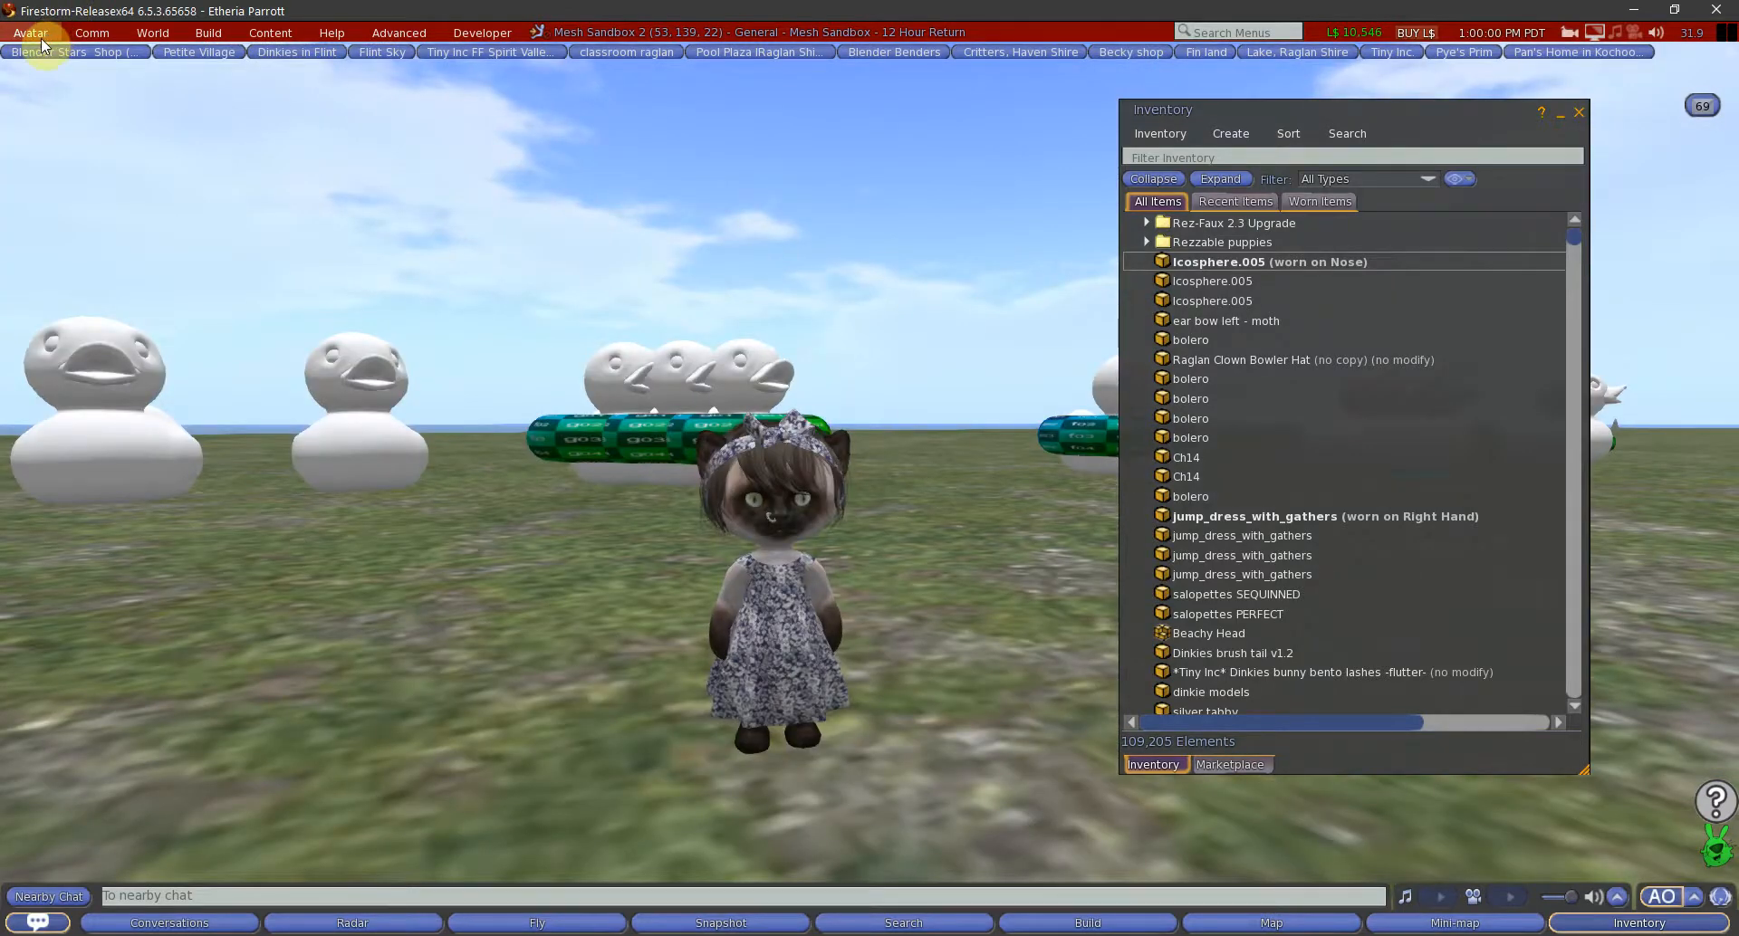
Bring up the avatar commands
click(36, 36)
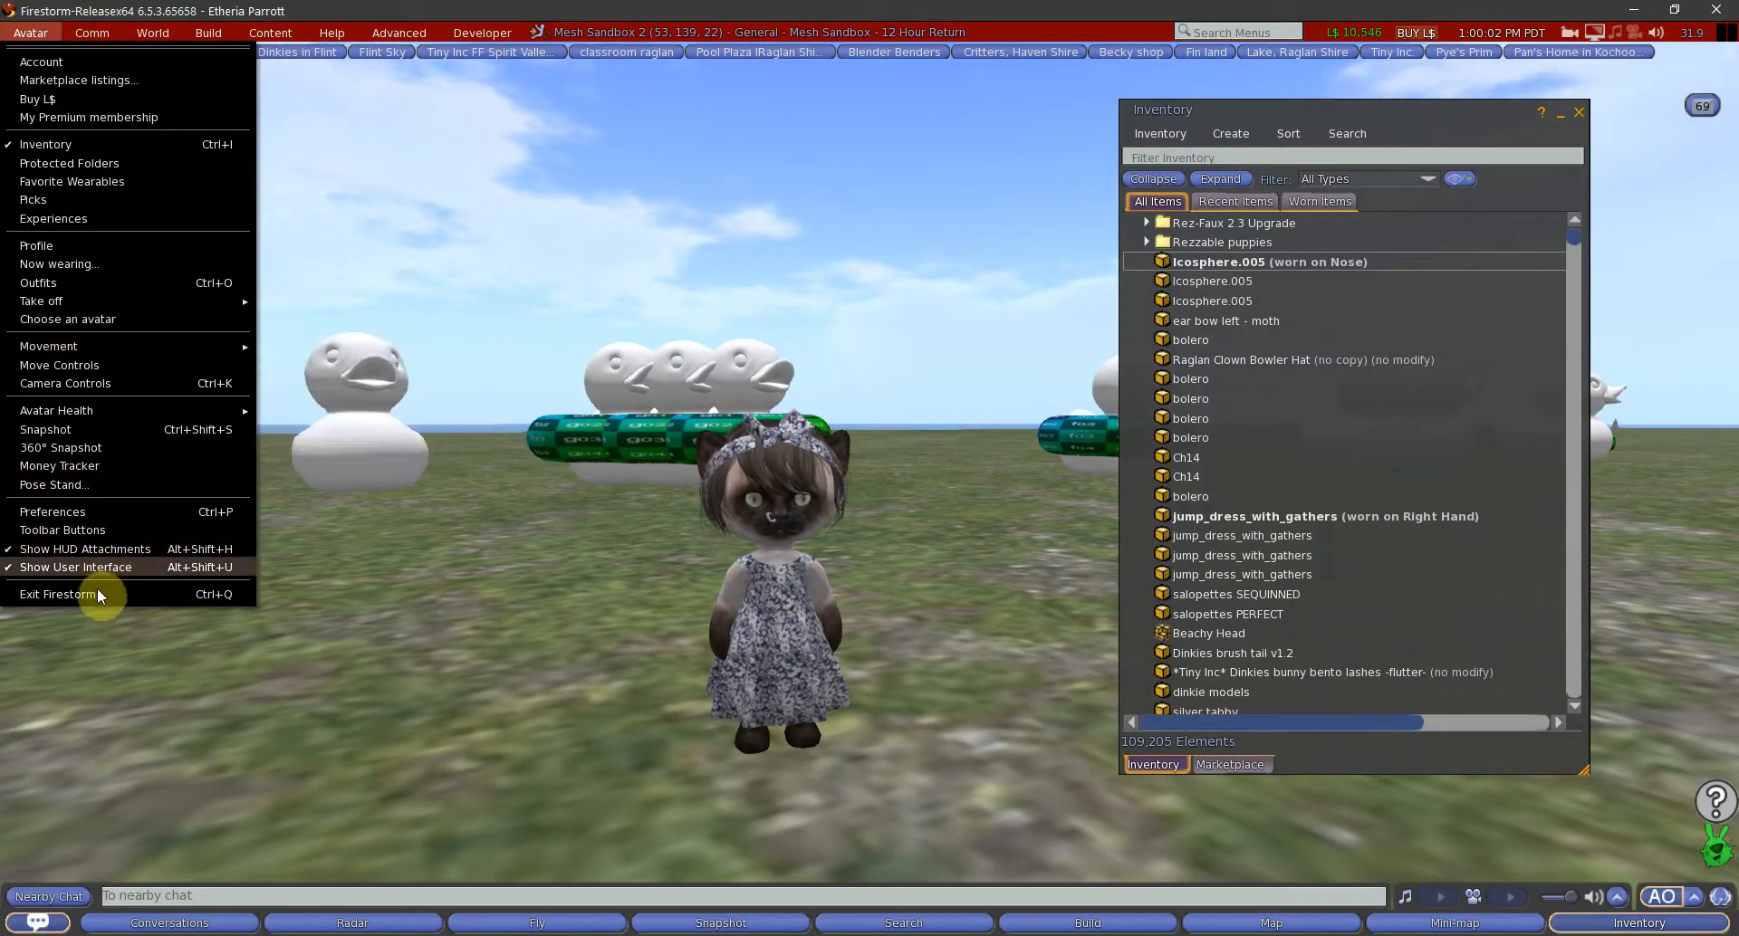